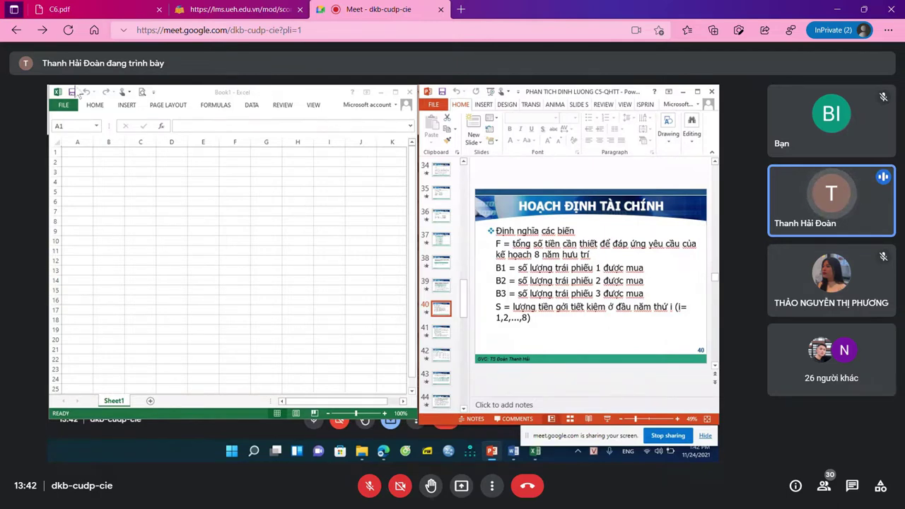
# Enter the variable labels F, B1, B2 and B3 in cells A2 to A5
pyautogui.click(70, 162)
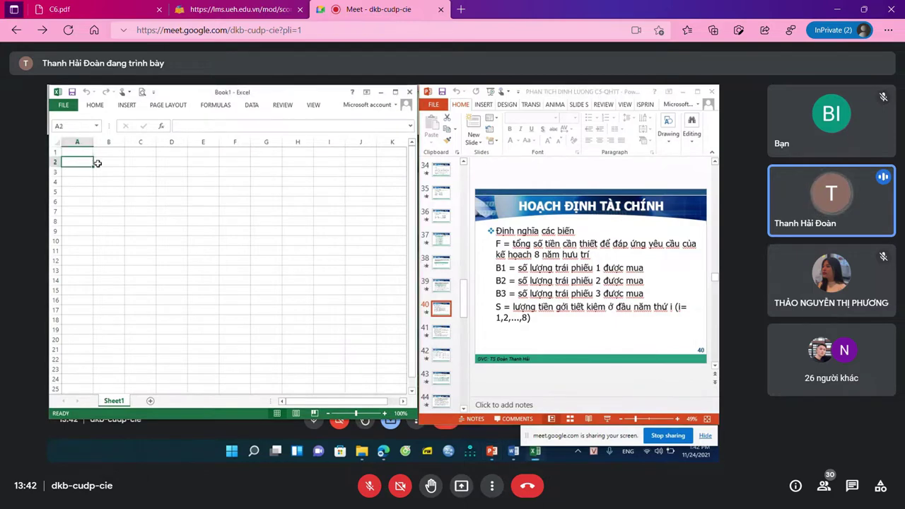
pyautogui.write('F')
pyautogui.press('Return')
pyautogui.write('B1')
pyautogui.press('Return')
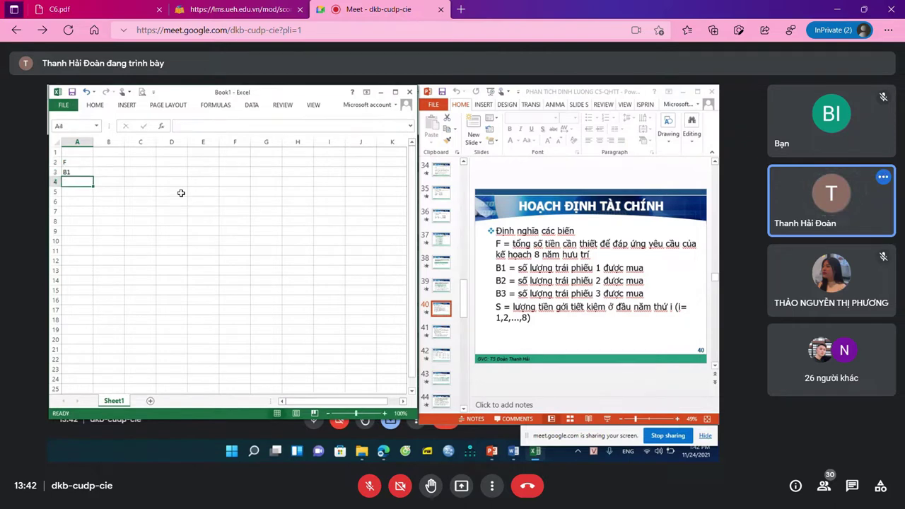
pyautogui.write('B2')
pyautogui.press('Return')
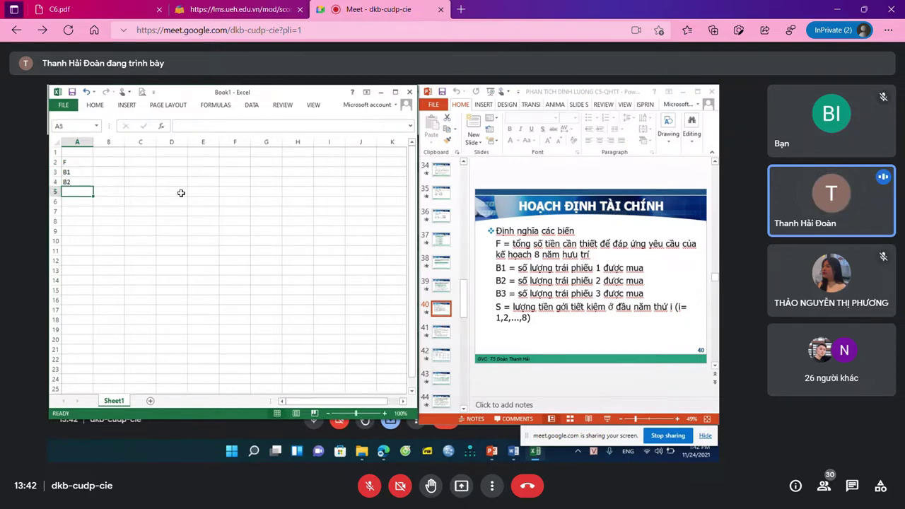
pyautogui.write('B3')
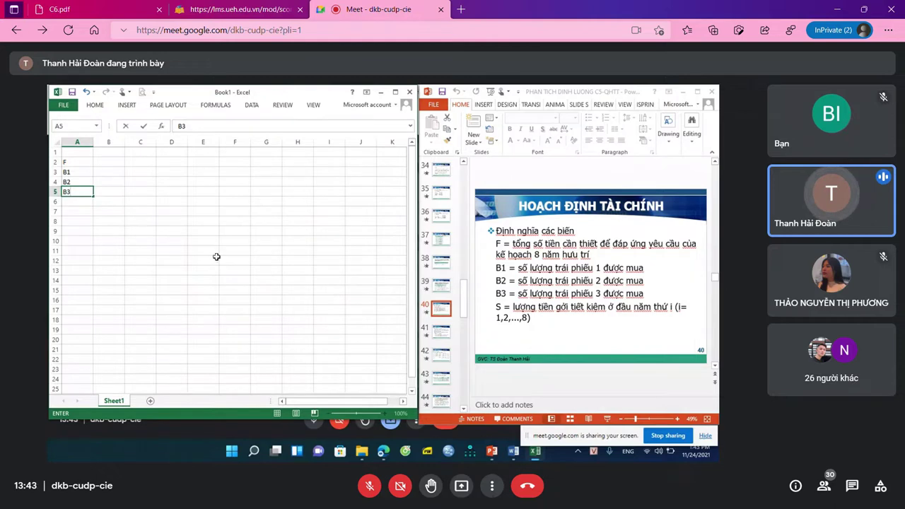
pyautogui.press('Return')
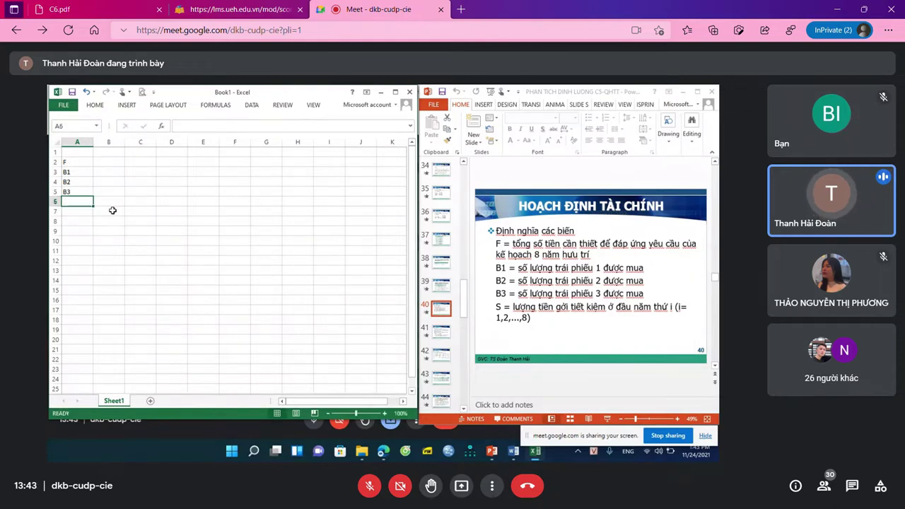
# Enter S1 and S2 in cells A6 and A7, and extend the series down to S8 in A13
pyautogui.write('S1')
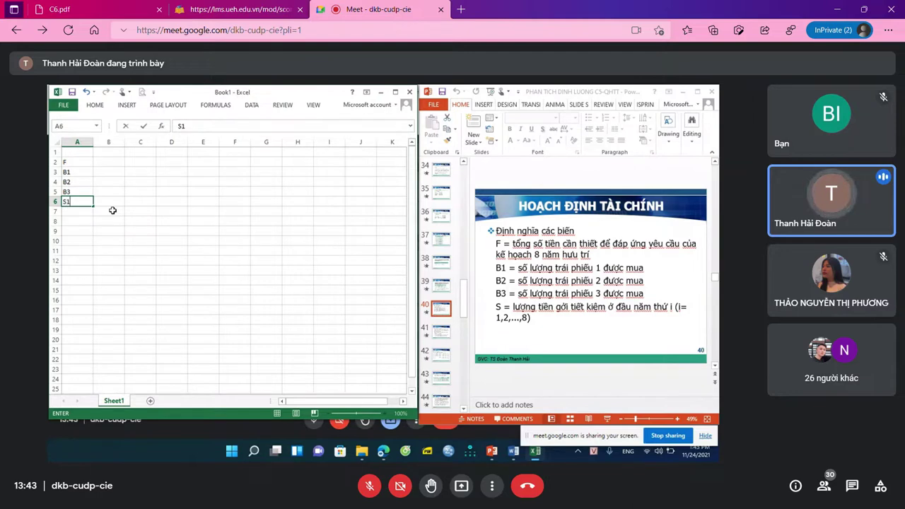
pyautogui.press('Return')
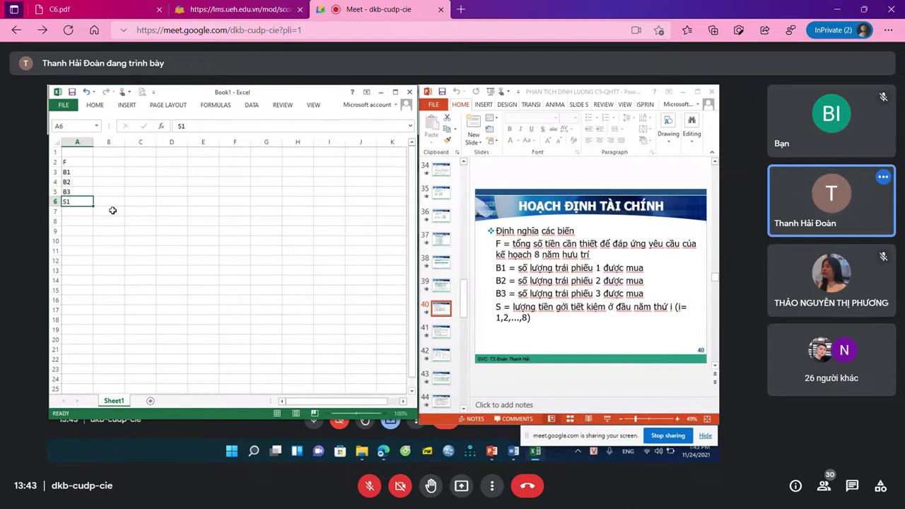
pyautogui.write('S2')
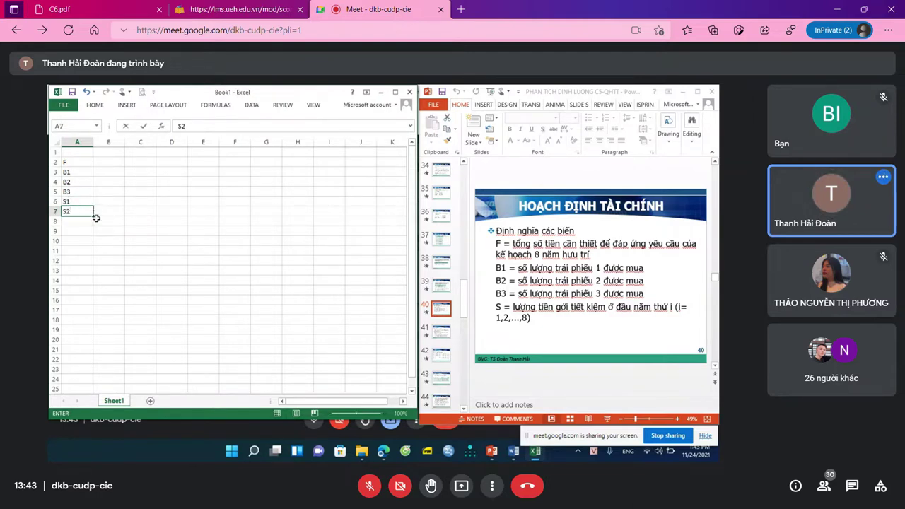
pyautogui.moveTo(92, 216); pyautogui.dragTo(90, 273)
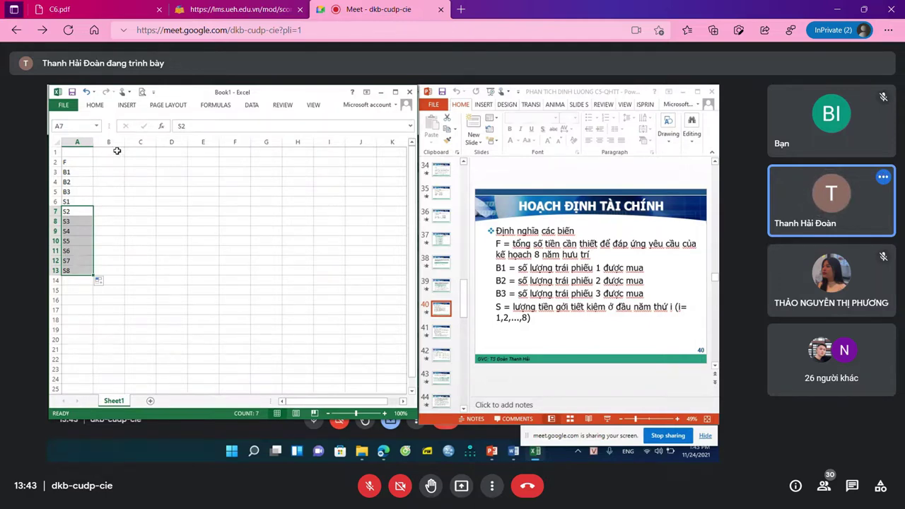
# Display slide 39, CÔNG TY HEWLITT, in PowerPoint and enter the heading GIÁ in cell B1 of the Excel sheet
pyautogui.click(116, 152)
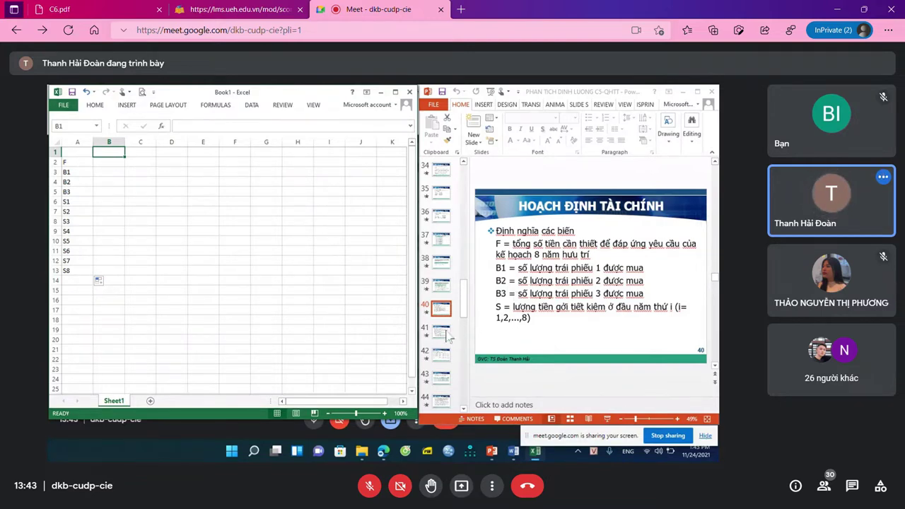
pyautogui.click(440, 290)
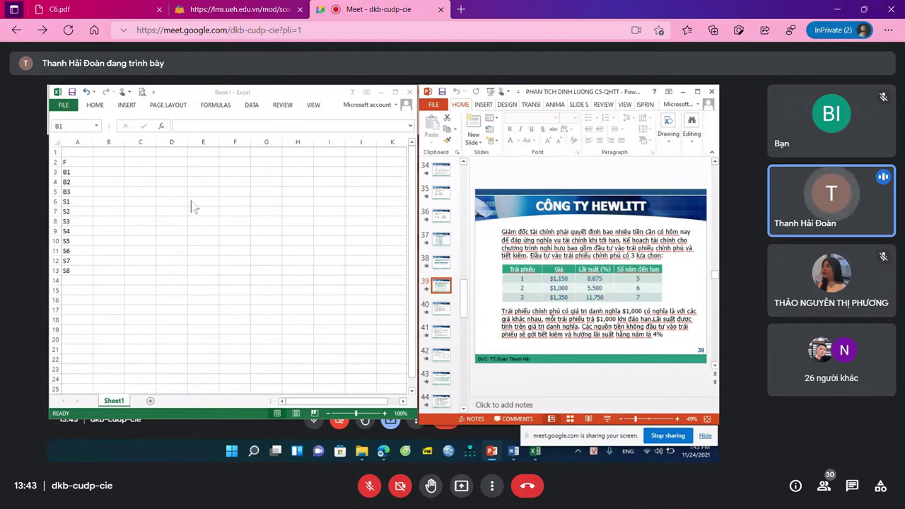
pyautogui.click(110, 152)
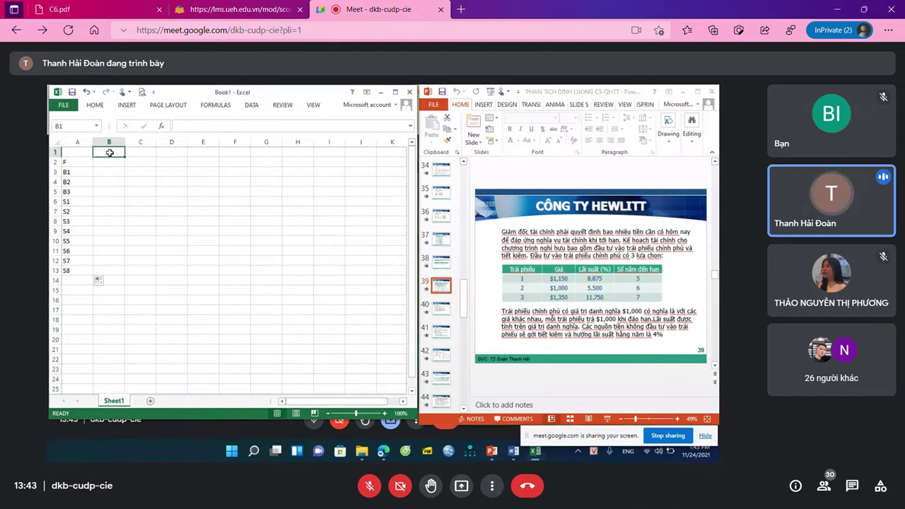
pyautogui.write('GIA')
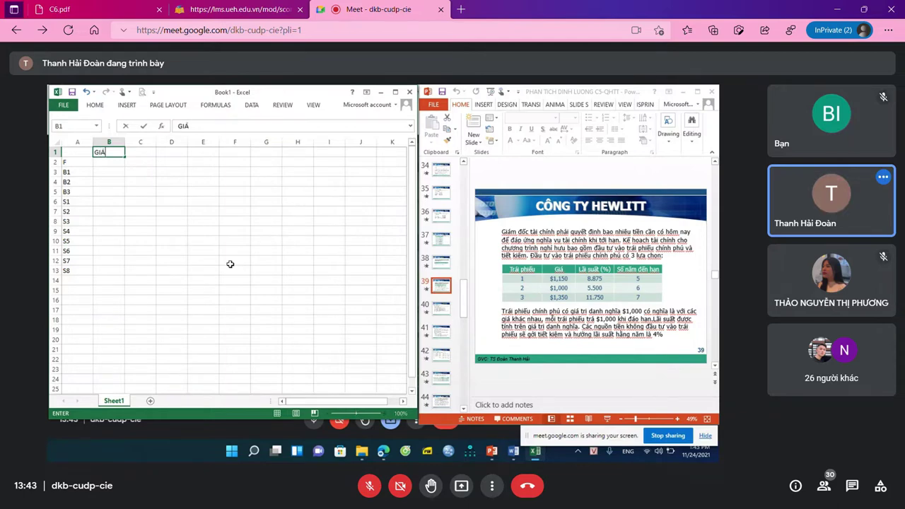
pyautogui.click(112, 172)
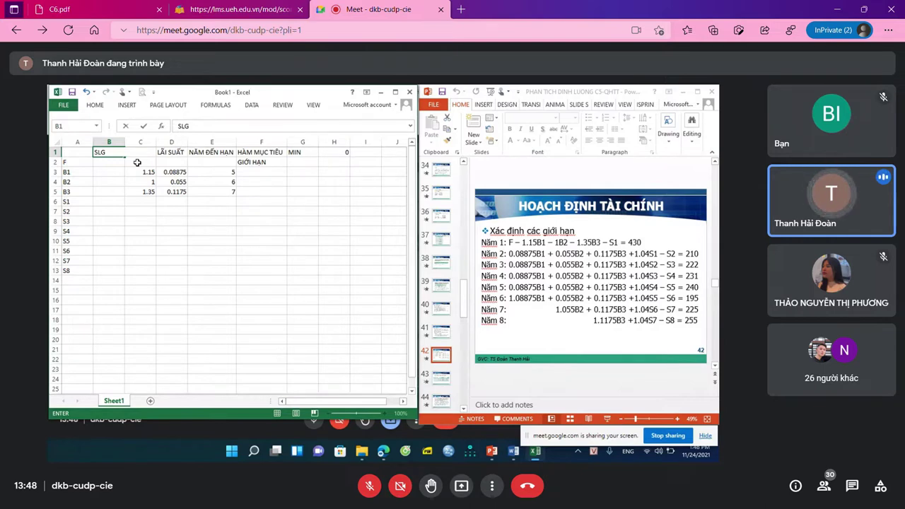
# Complete the heading in cell B1 as SLG/GT and enter the heading GIÁ in C1
pyautogui.write('/')
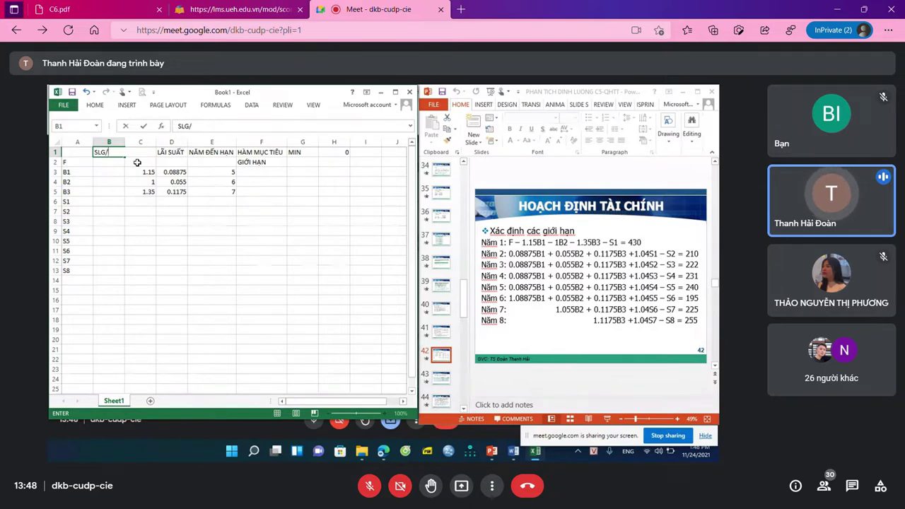
pyautogui.write('GT')
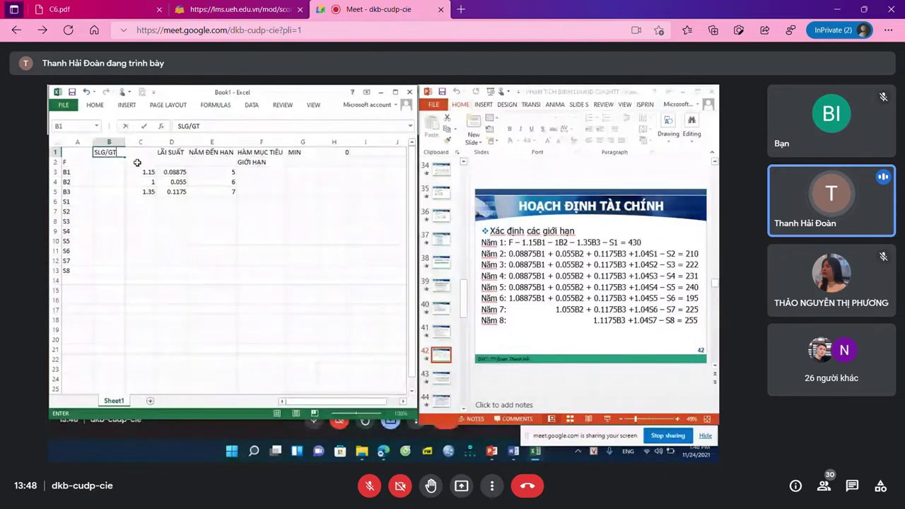
pyautogui.press('Right')
pyautogui.write('GIÁ')
pyautogui.press('Return')
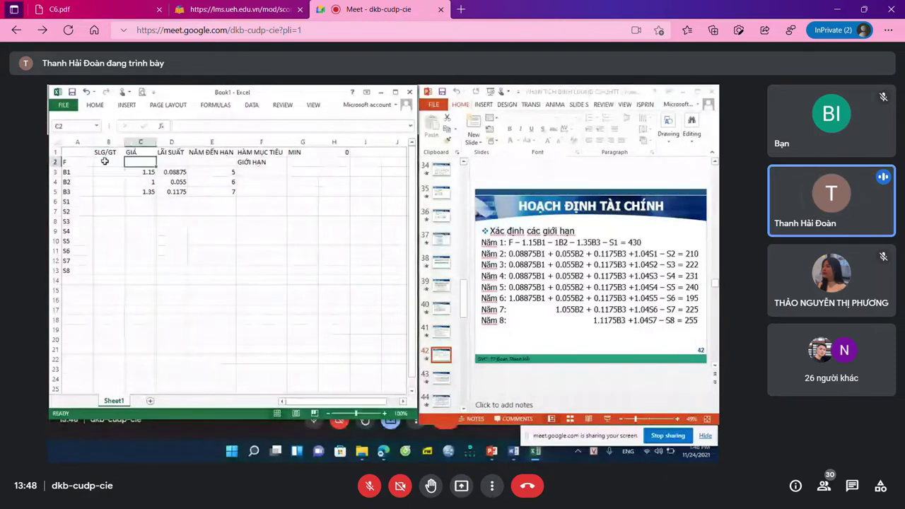
# Enter the year 1 constraint formula =B2-SUMPRODUCT(C3:C5,B3:B5) in cell G3
pyautogui.click(105, 163)
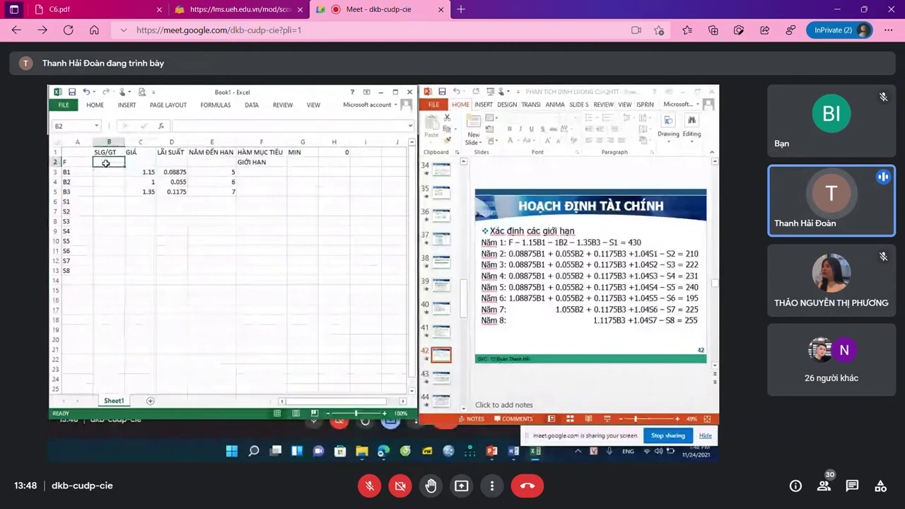
pyautogui.click(105, 173)
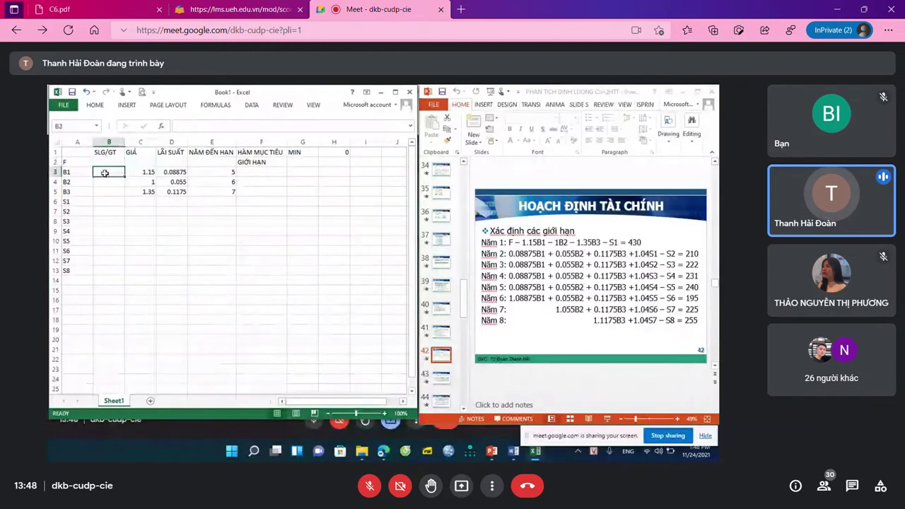
pyautogui.click(301, 174)
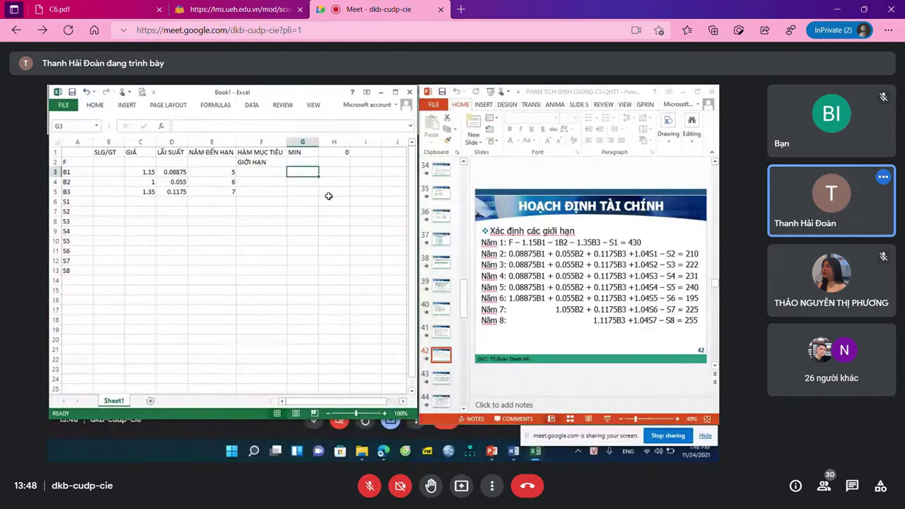
pyautogui.write('=')
pyautogui.click(109, 163)
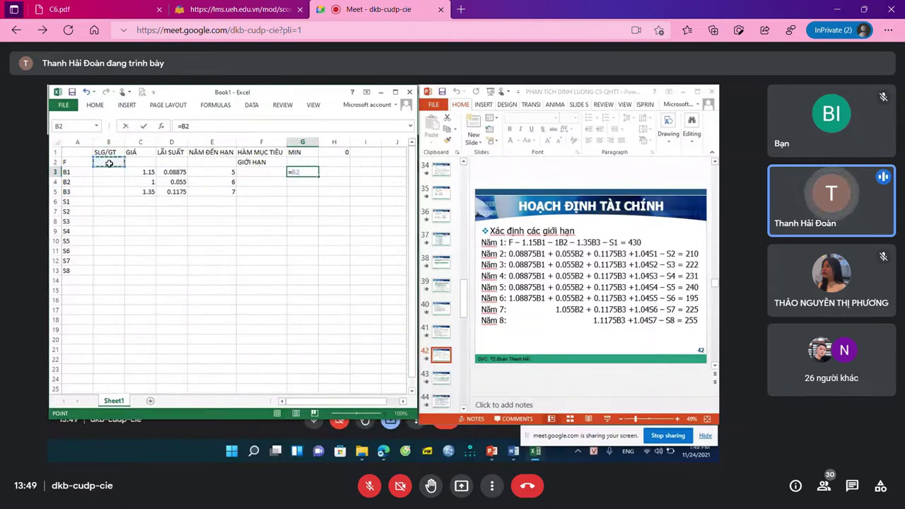
pyautogui.write('-')
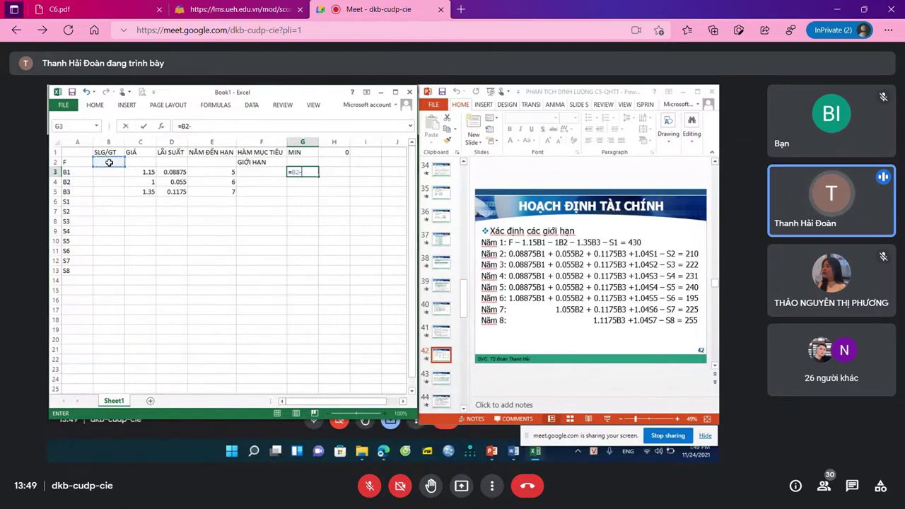
pyautogui.click(97, 127)
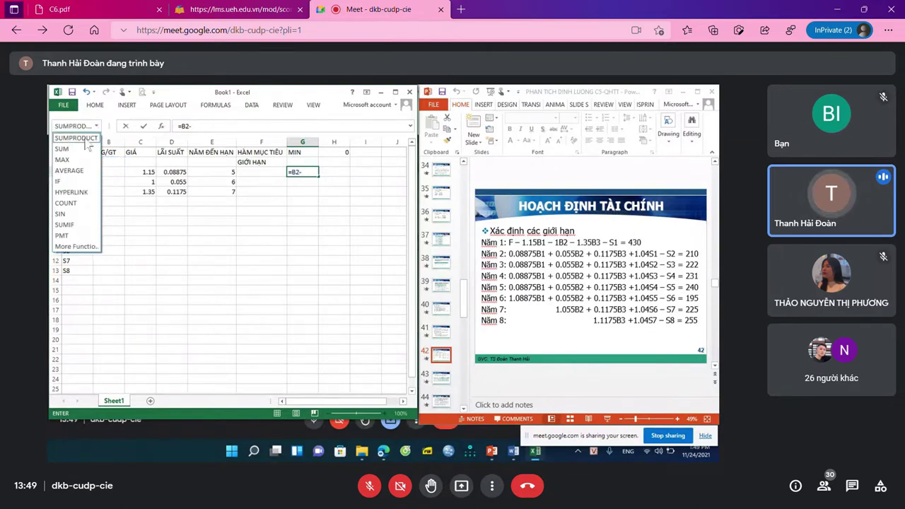
pyautogui.click(87, 141)
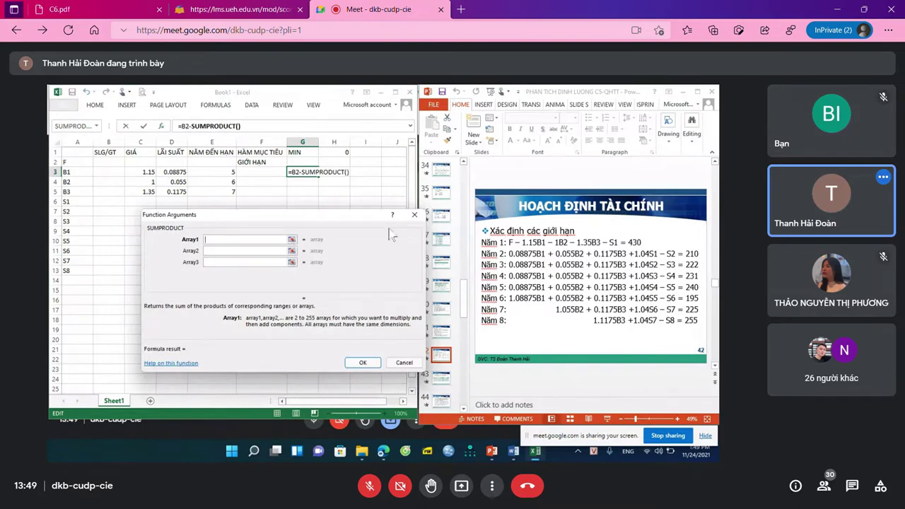
pyautogui.moveTo(335, 223); pyautogui.dragTo(401, 217)
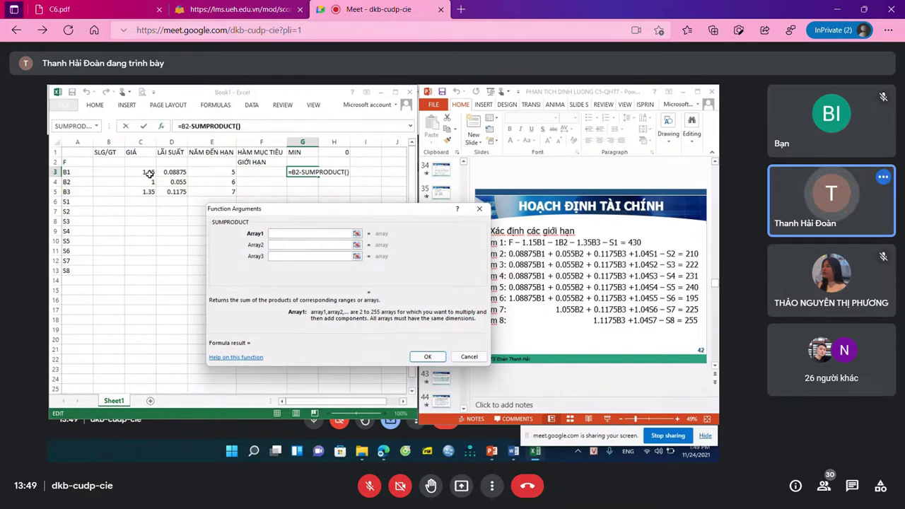
pyautogui.moveTo(149, 174); pyautogui.dragTo(110, 191)
pyautogui.press('Tab')
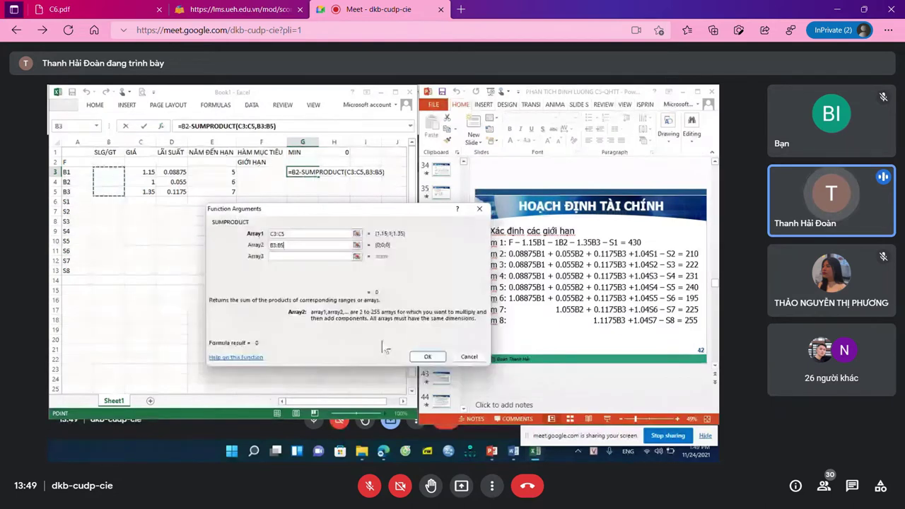
pyautogui.click(427, 357)
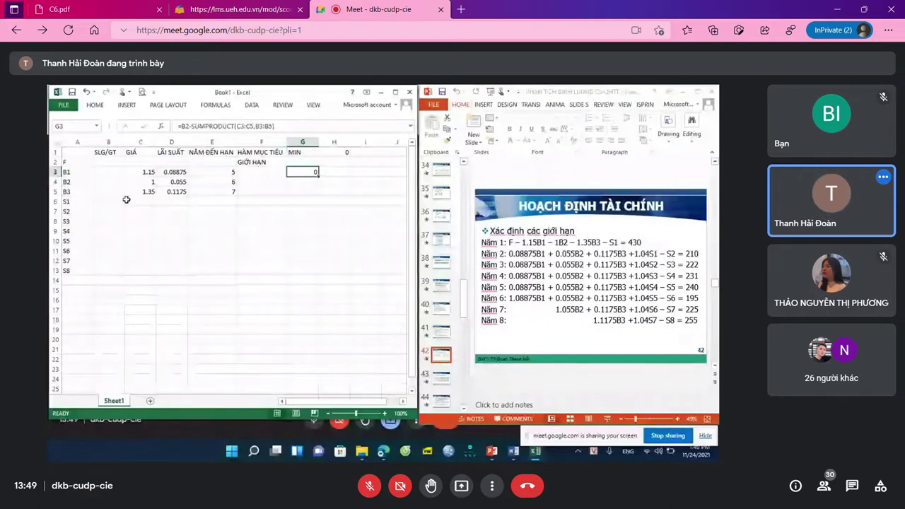
# Extend the formula in cell G3 by subtracting the S1 savings amount in B6
pyautogui.click(300, 126)
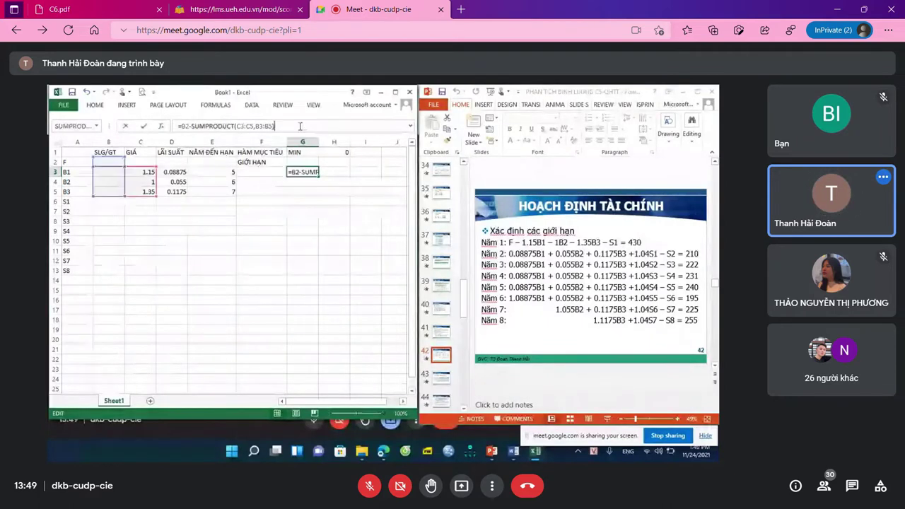
pyautogui.write('-')
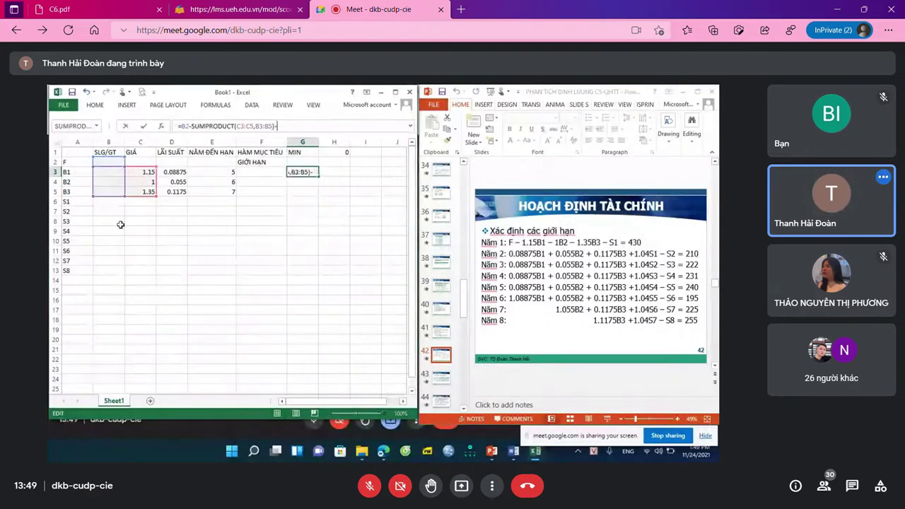
pyautogui.click(108, 201)
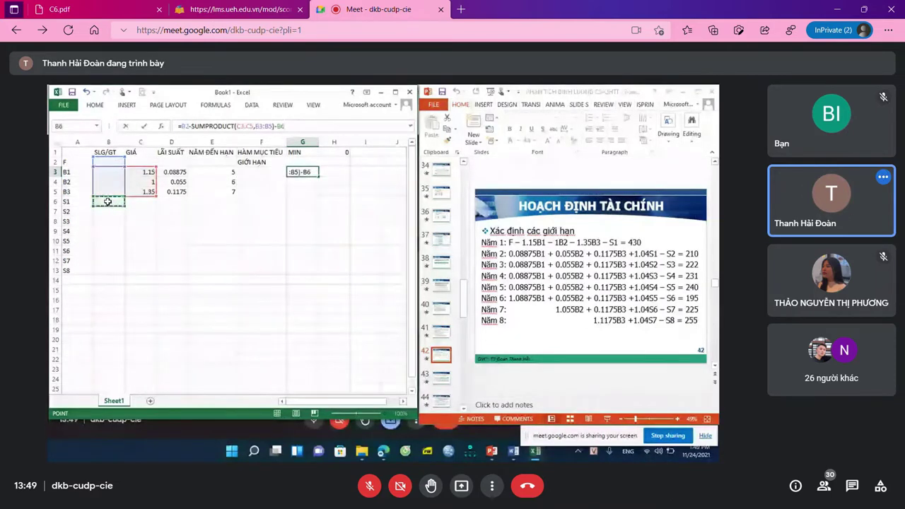
# Change the Google Meet call layout to Tiêu điểm and close the layout settings
pyautogui.click(492, 486)
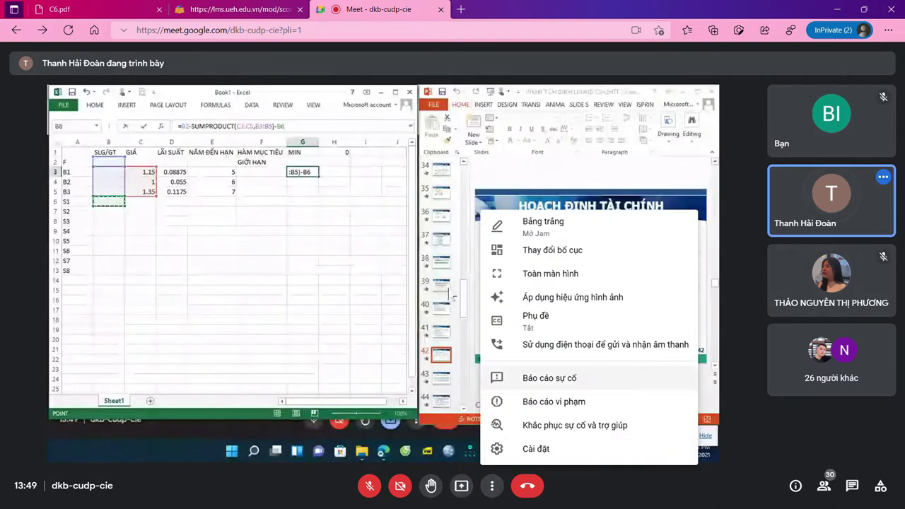
pyautogui.click(552, 250)
pyautogui.click(378, 270)
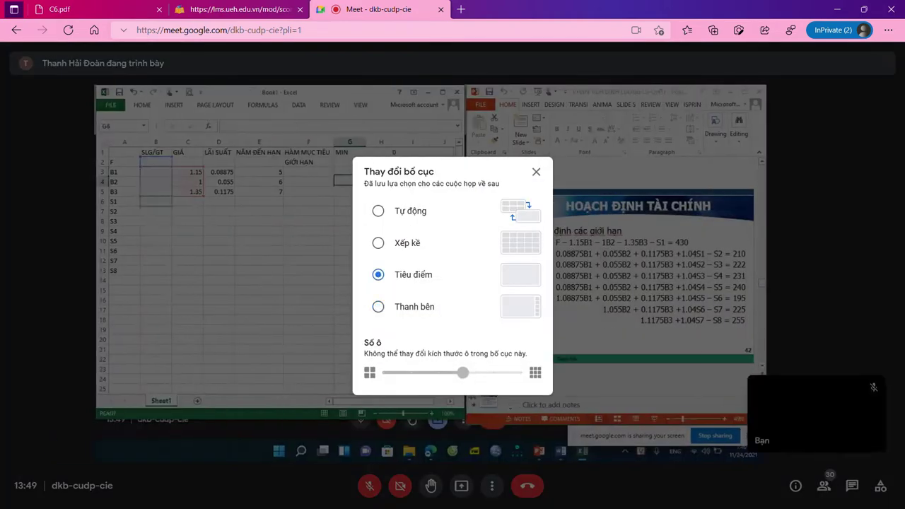
pyautogui.click(535, 174)
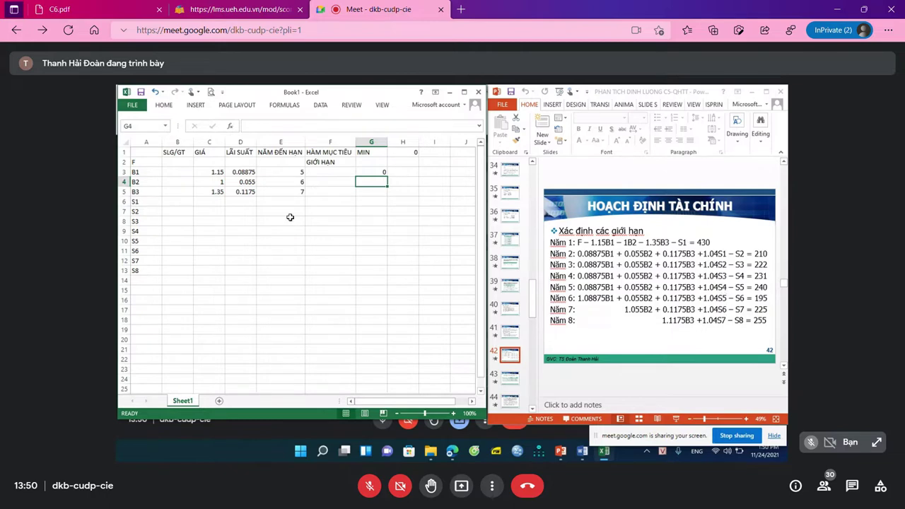
pyautogui.click(242, 205)
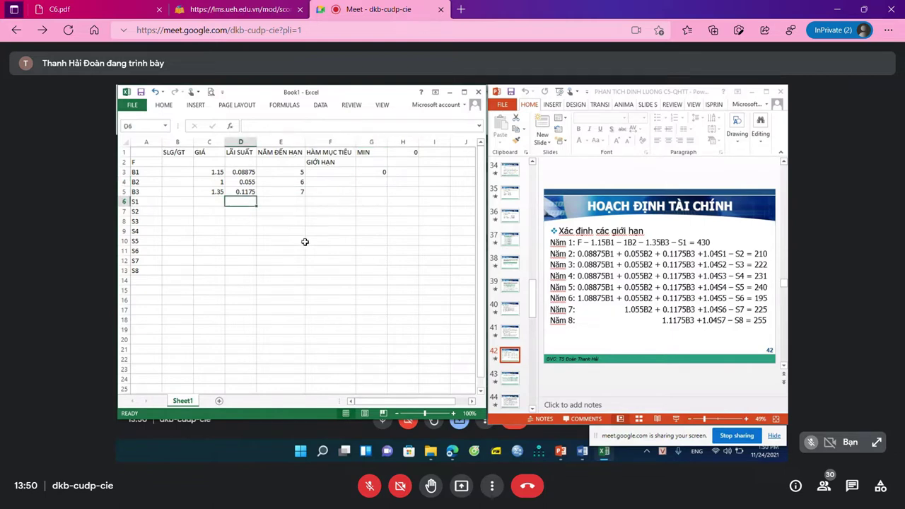
pyautogui.write('1.0')
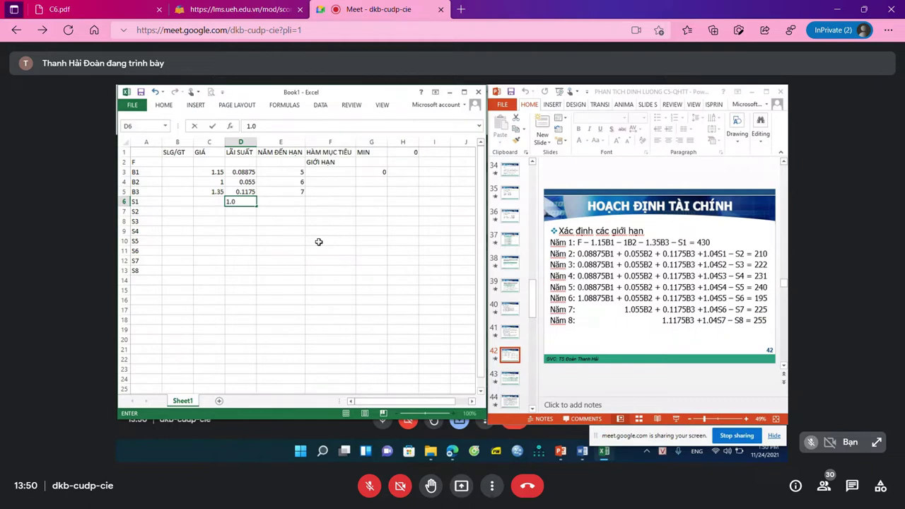
pyautogui.write('4')
pyautogui.press('BackSpace')
pyautogui.press('BackSpace')
pyautogui.press('BackSpace')
pyautogui.press('BackSpace')
pyautogui.press('Return')
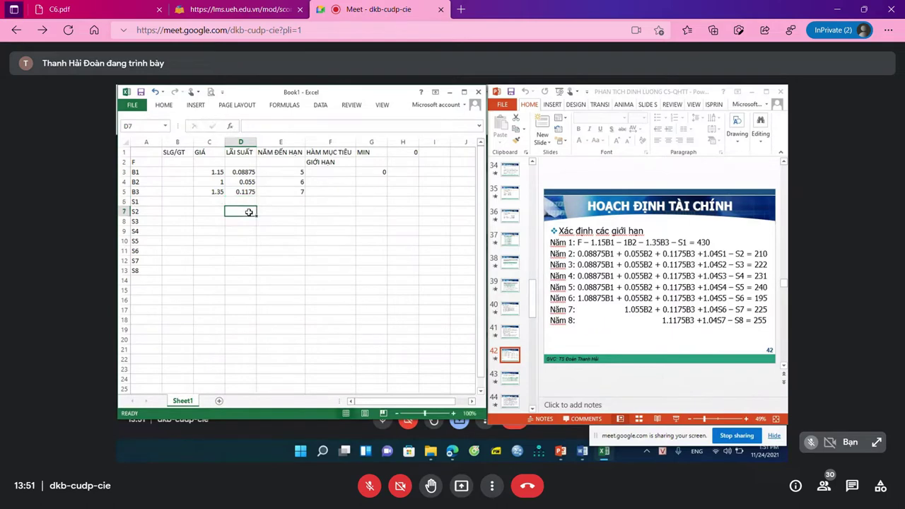
pyautogui.write('1.04')
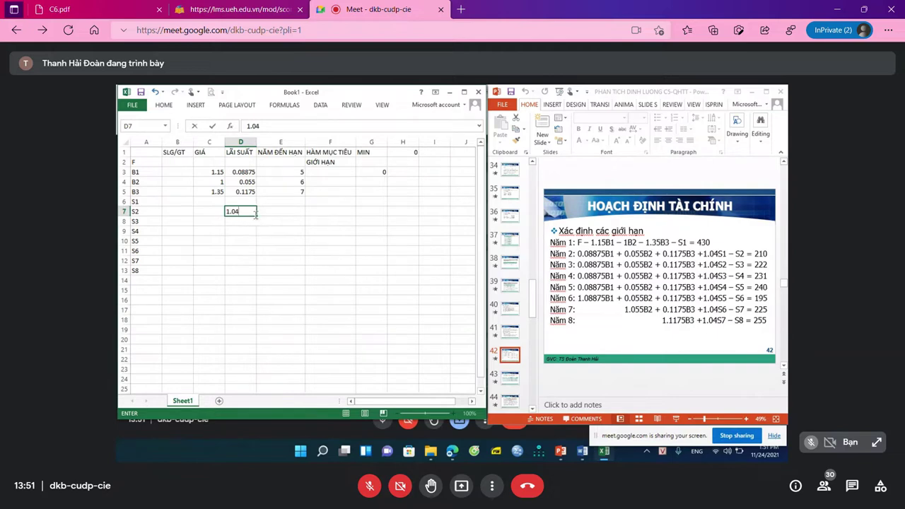
pyautogui.moveTo(256, 217); pyautogui.dragTo(255, 227)
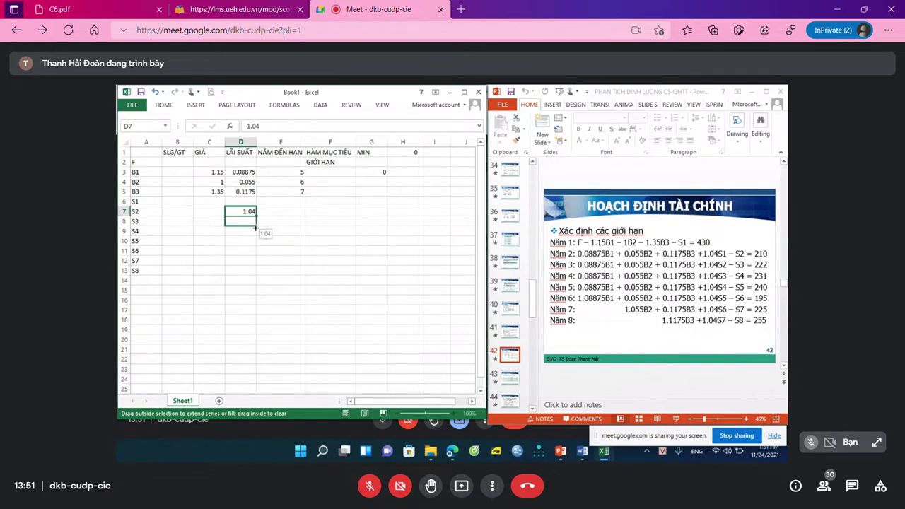
pyautogui.moveTo(255, 227); pyautogui.dragTo(255, 227)
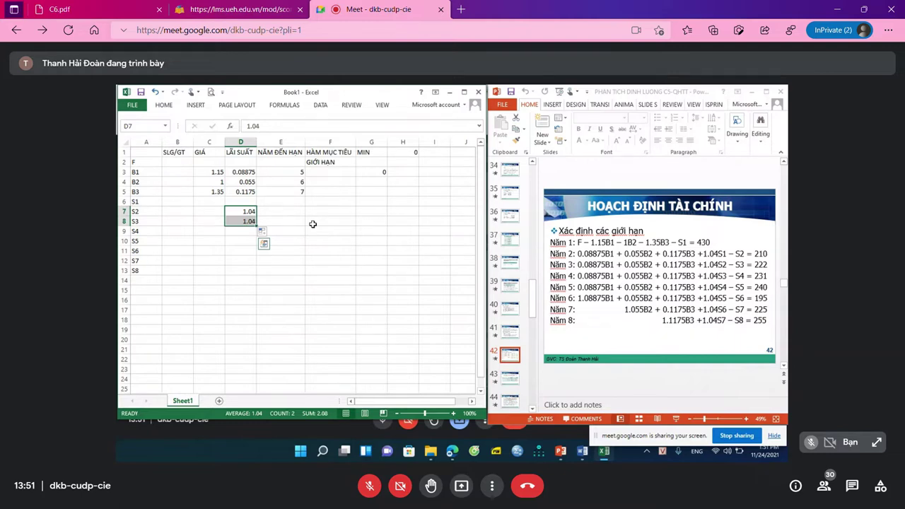
pyautogui.press('Delete')
# Enter =SUMPRODUCT(D3:D5,B3:B5) in cell G4 as the bond income part of the year 2 constraint
pyautogui.click(371, 181)
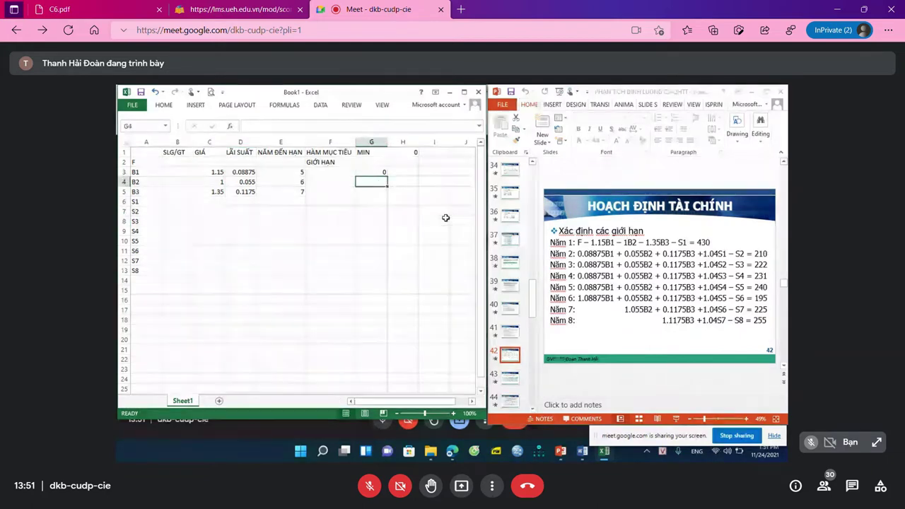
pyautogui.write('=')
pyautogui.click(141, 126)
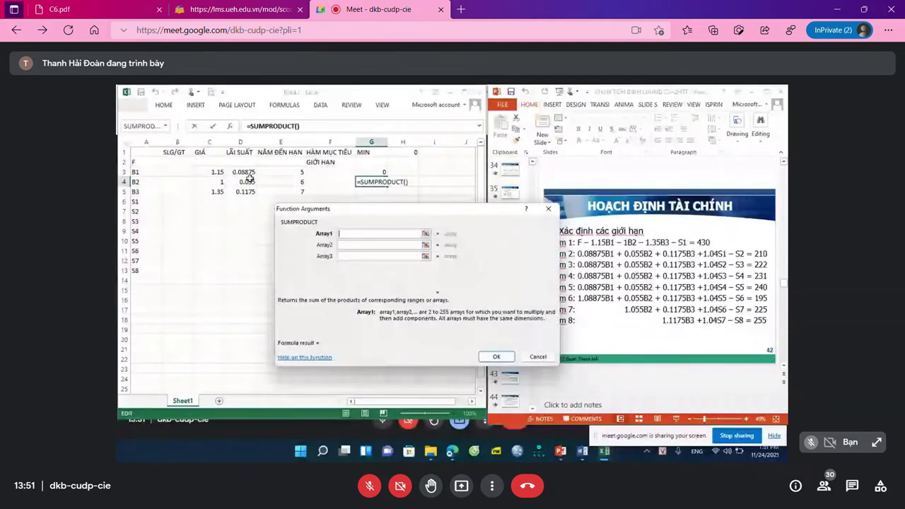
pyautogui.moveTo(244, 172); pyautogui.dragTo(244, 191)
pyautogui.click(351, 246)
pyautogui.moveTo(171, 174); pyautogui.dragTo(175, 191)
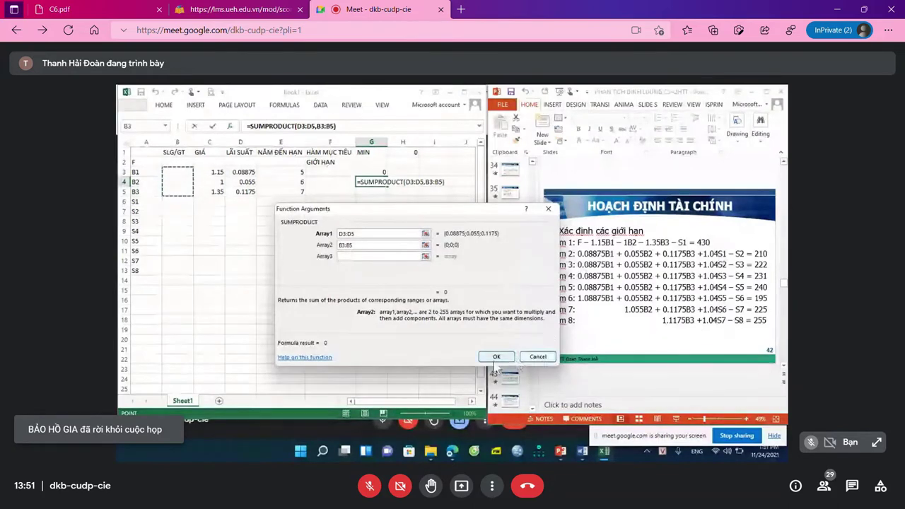
pyautogui.click(496, 357)
# Extend the year 2 formula in cell G4 with +1.04*B6-B7 for the S1 and S2 savings
pyautogui.click(338, 125)
pyautogui.write('+')
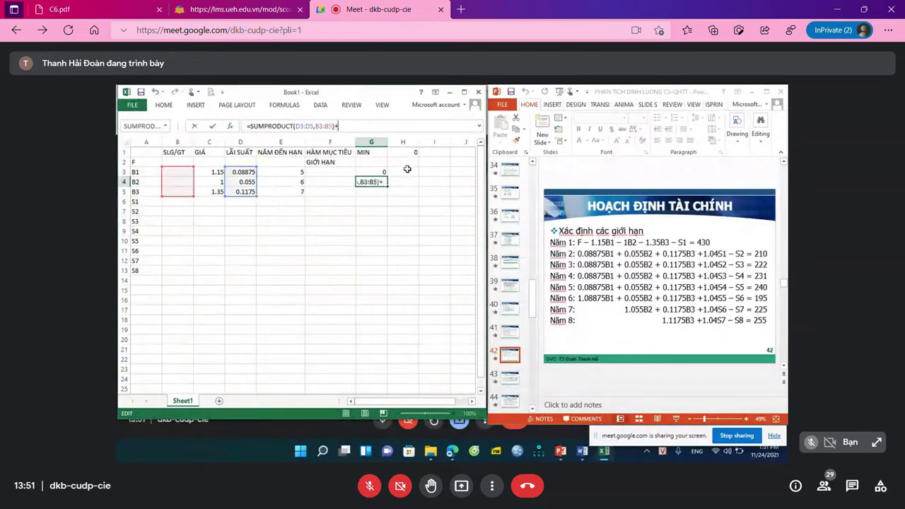
pyautogui.write('1.04*')
pyautogui.click(178, 201)
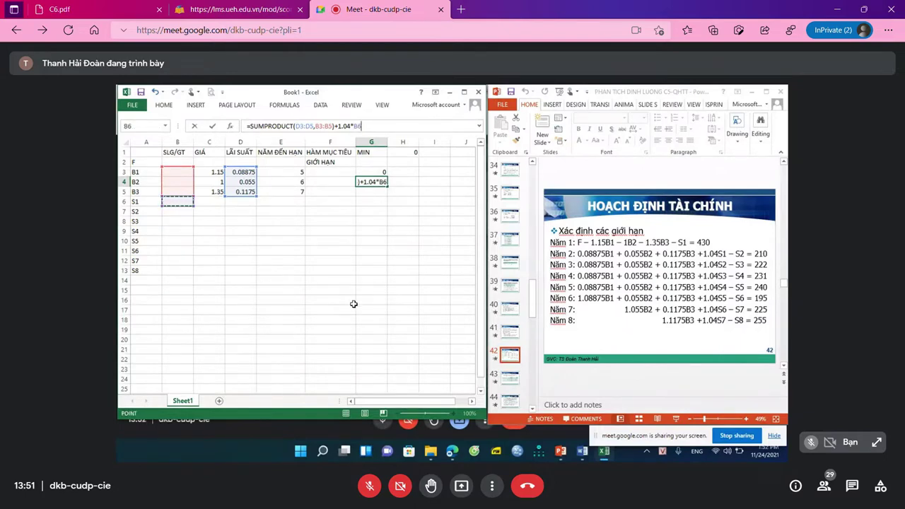
pyautogui.write('-')
pyautogui.click(177, 211)
pyautogui.press('Return')
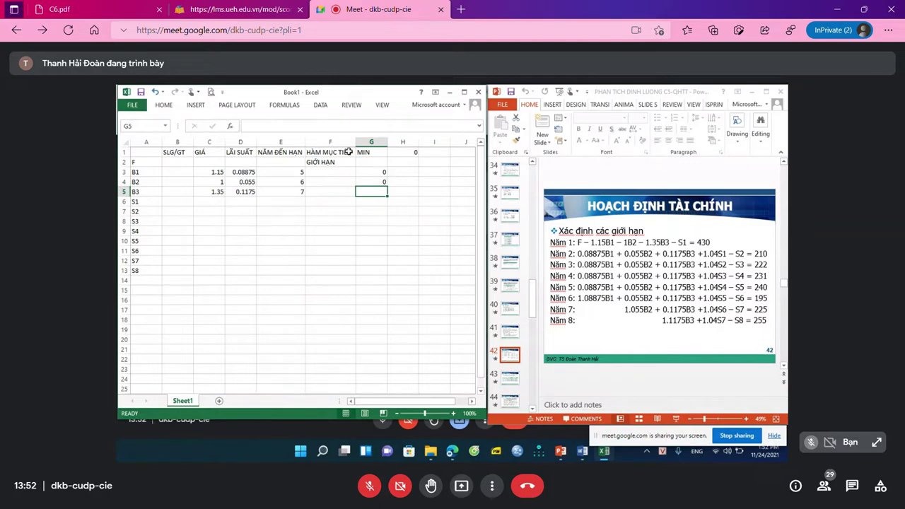
pyautogui.write('=')
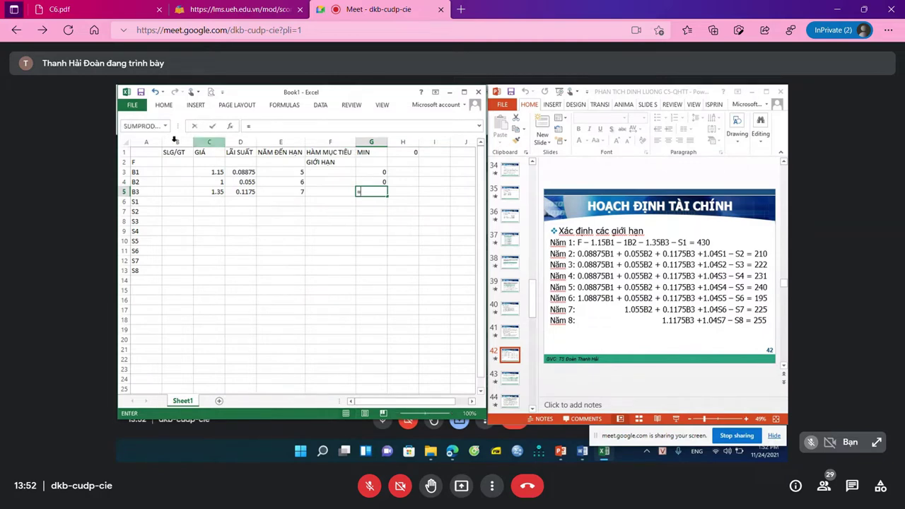
pyautogui.click(144, 127)
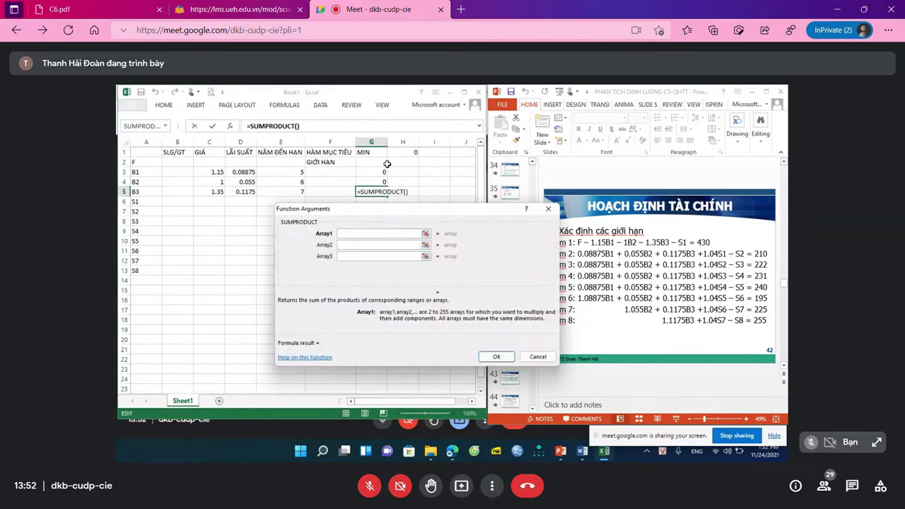
pyautogui.moveTo(244, 172); pyautogui.dragTo(247, 191)
pyautogui.press('Tab')
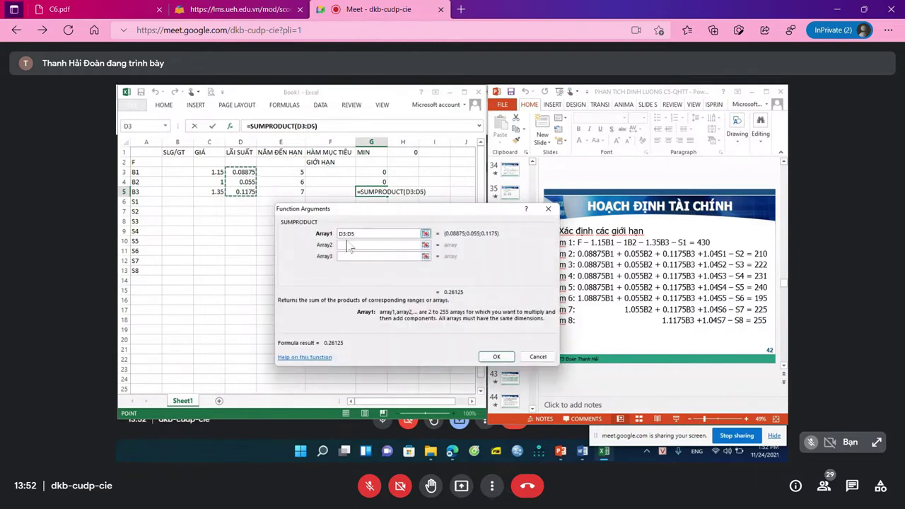
pyautogui.moveTo(173, 172); pyautogui.dragTo(178, 192)
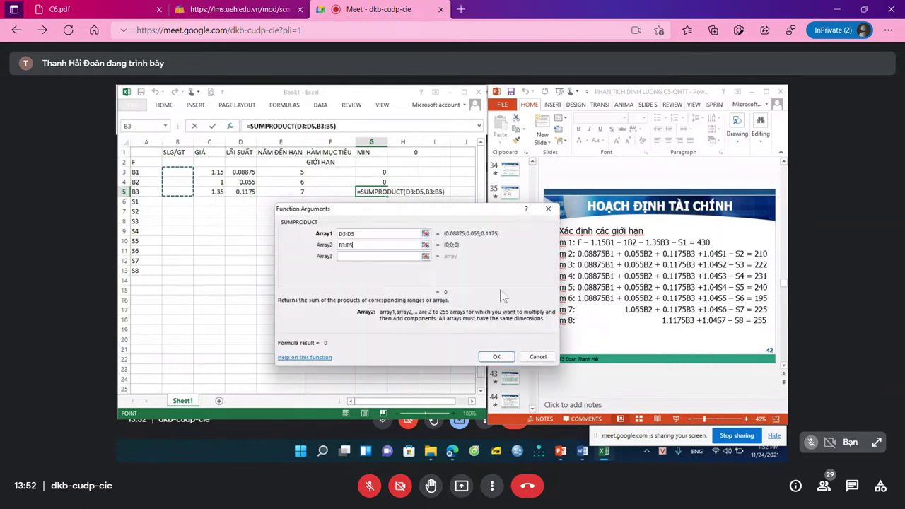
pyautogui.click(494, 357)
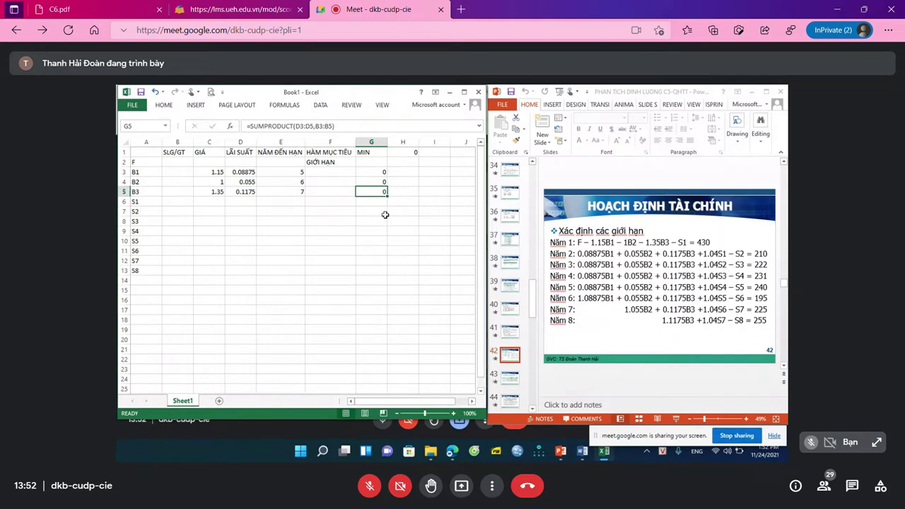
pyautogui.click(341, 127)
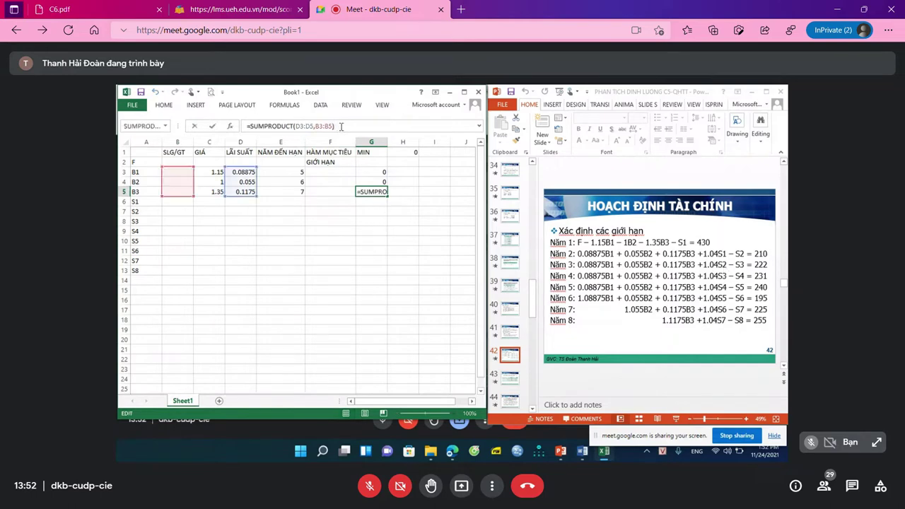
pyautogui.write('-1.04')
pyautogui.write('*')
pyautogui.click(177, 211)
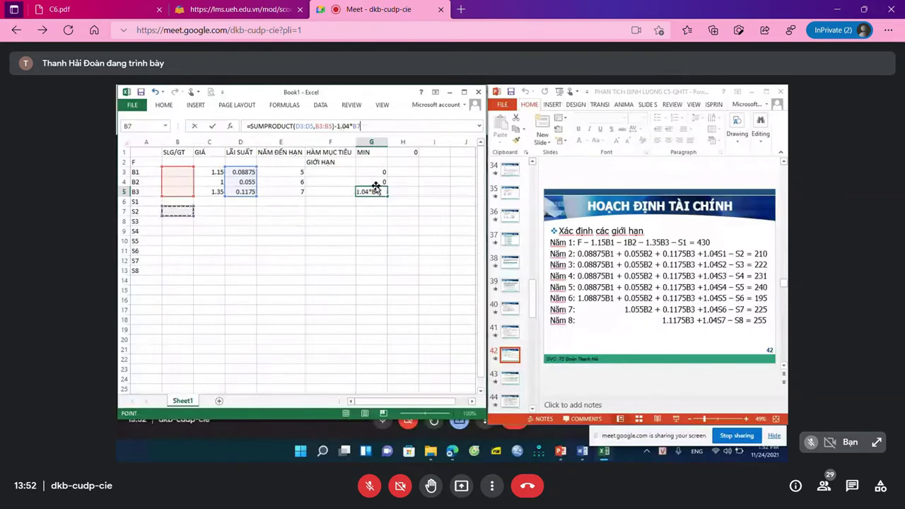
pyautogui.moveTo(361, 125); pyautogui.dragTo(245, 125)
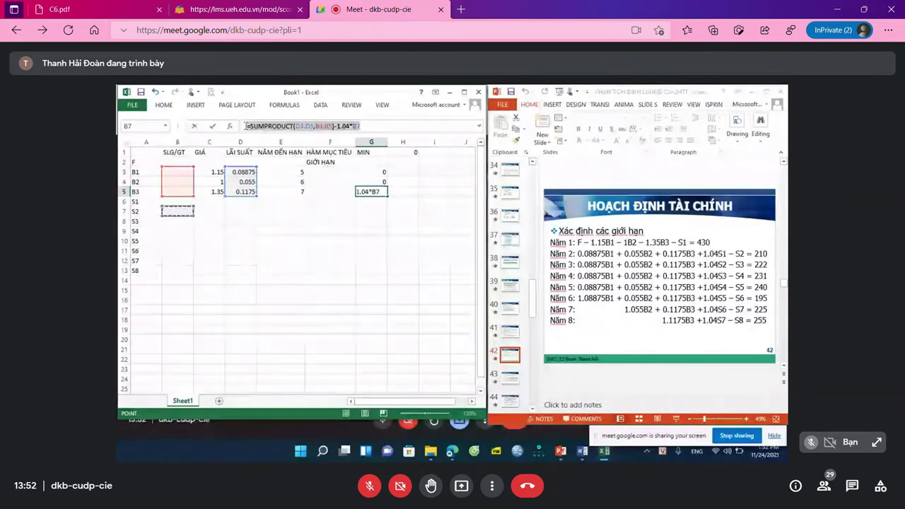
pyautogui.press('BackSpace')
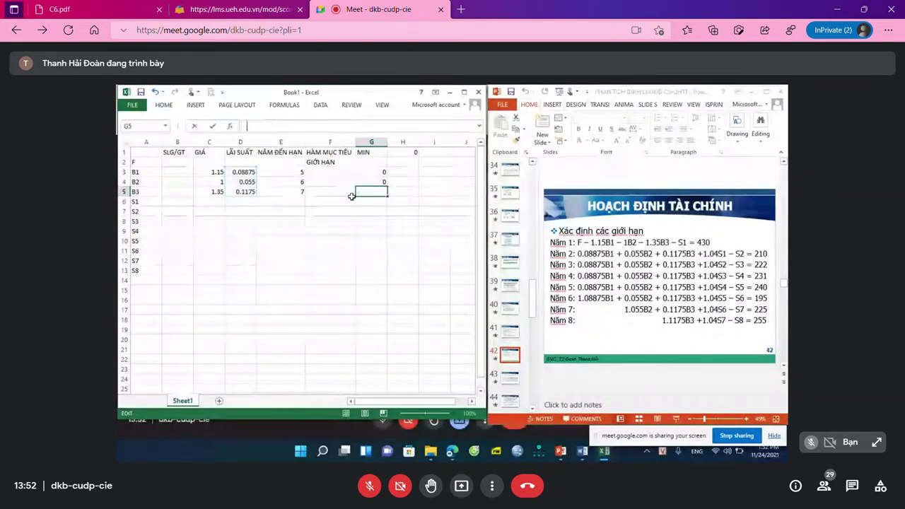
# Try to fill the year 2 formula from cell G4 down into G5 and check its references
pyautogui.click(381, 182)
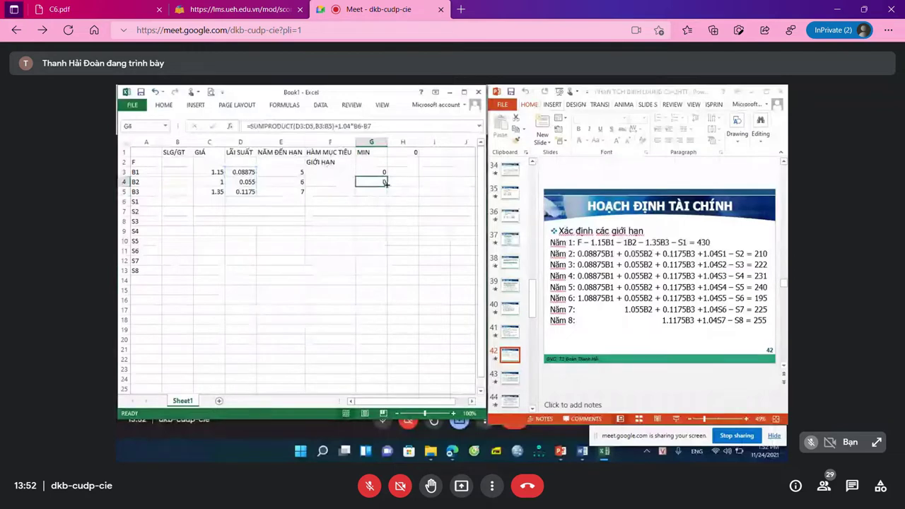
pyautogui.moveTo(385, 183); pyautogui.dragTo(388, 196)
pyautogui.click(362, 189)
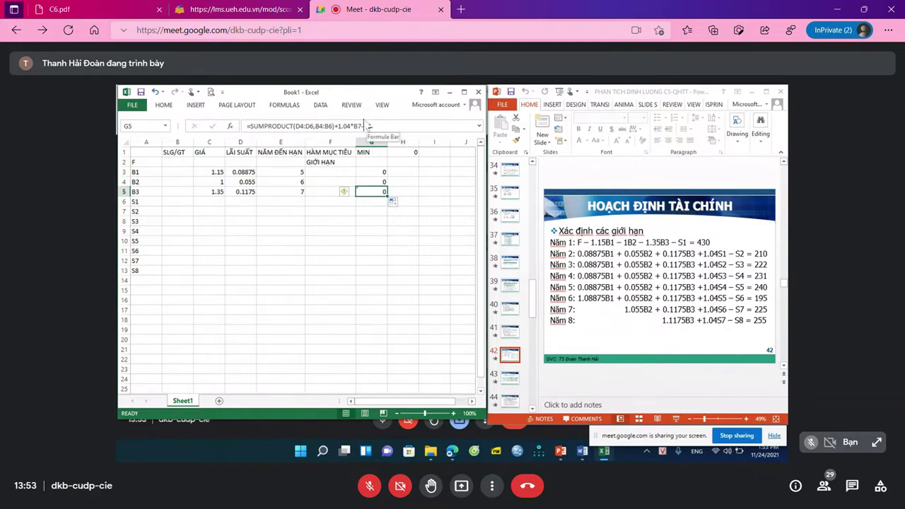
# Replace the formula in cell G5 with =SUMPRODUCT(D3:D5,B3:B5) for the year 3 constraint
pyautogui.click(315, 121)
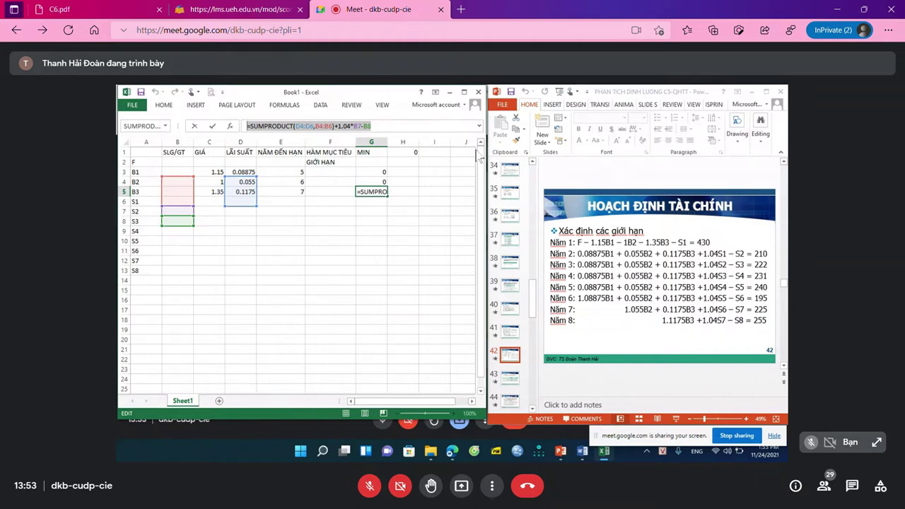
pyautogui.write('=')
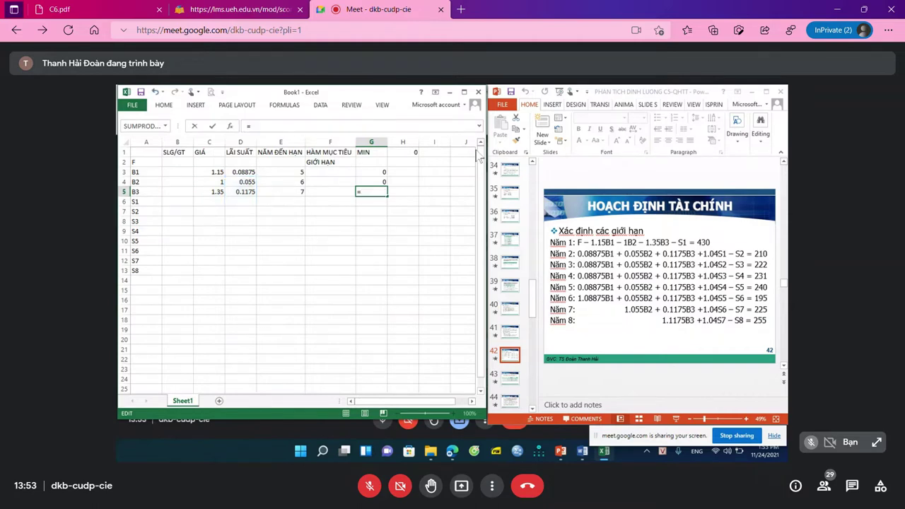
pyautogui.click(142, 125)
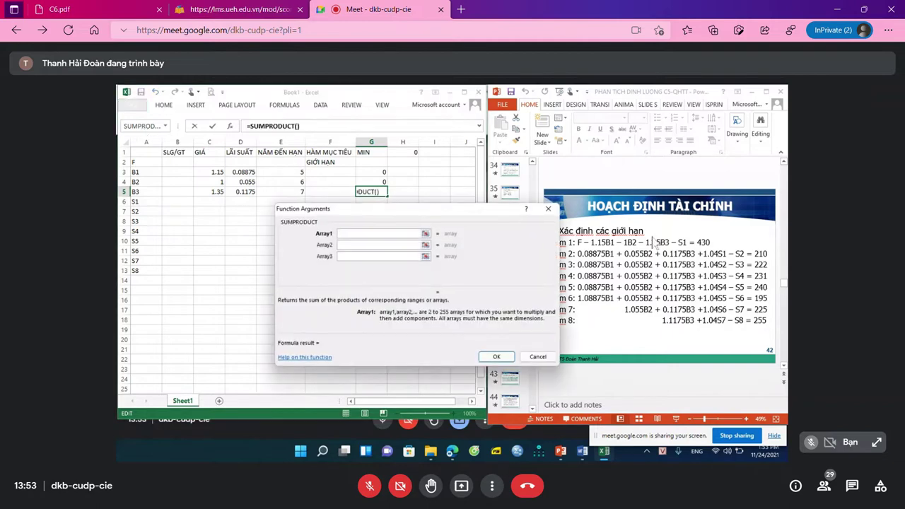
pyautogui.click(246, 173)
pyautogui.moveTo(246, 172); pyautogui.dragTo(245, 192)
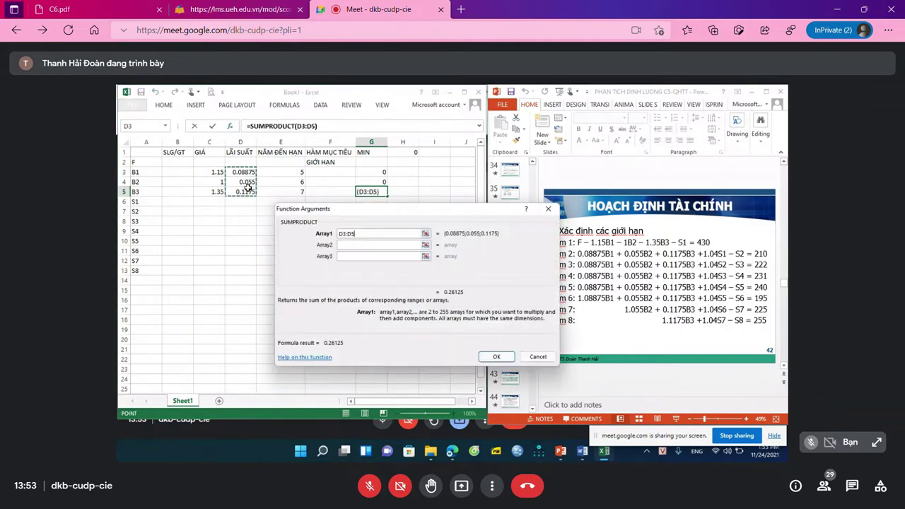
pyautogui.click(347, 246)
pyautogui.click(179, 174)
pyautogui.moveTo(179, 173); pyautogui.dragTo(179, 192)
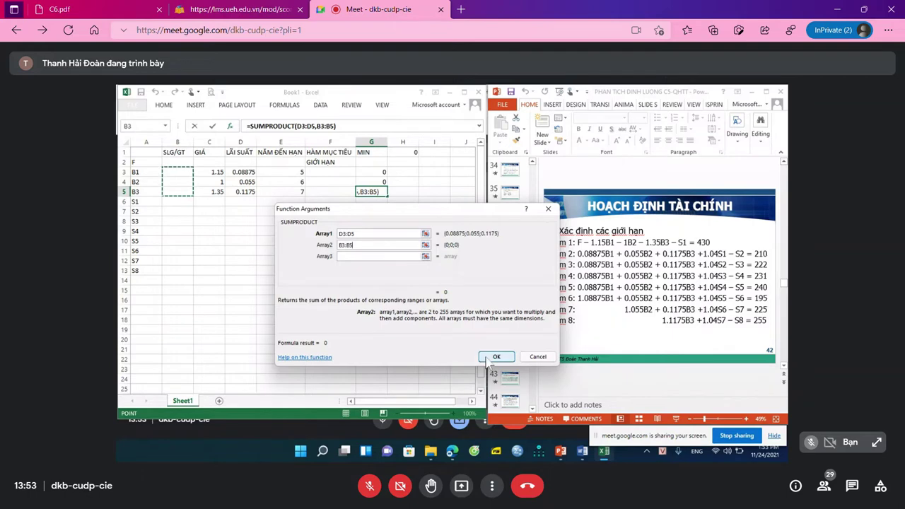
pyautogui.click(496, 357)
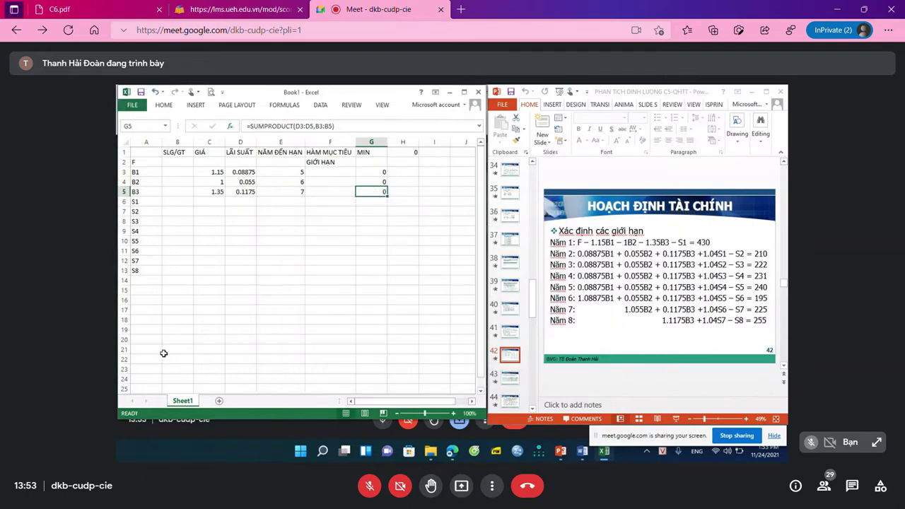
# Extend the year 3 formula in cell G5 with +1.04*B7-B8 for the S2 and S3 savings
pyautogui.click(342, 126)
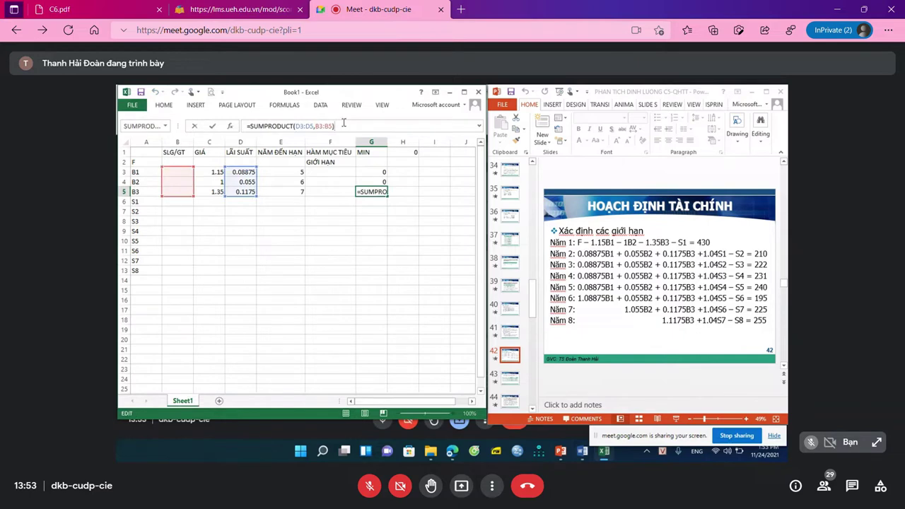
pyautogui.write('+1.')
pyautogui.write('04*')
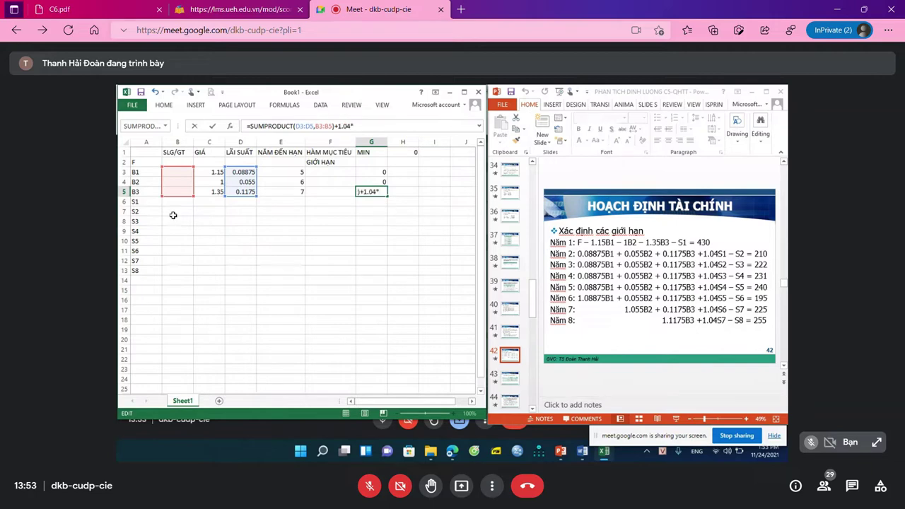
pyautogui.click(173, 214)
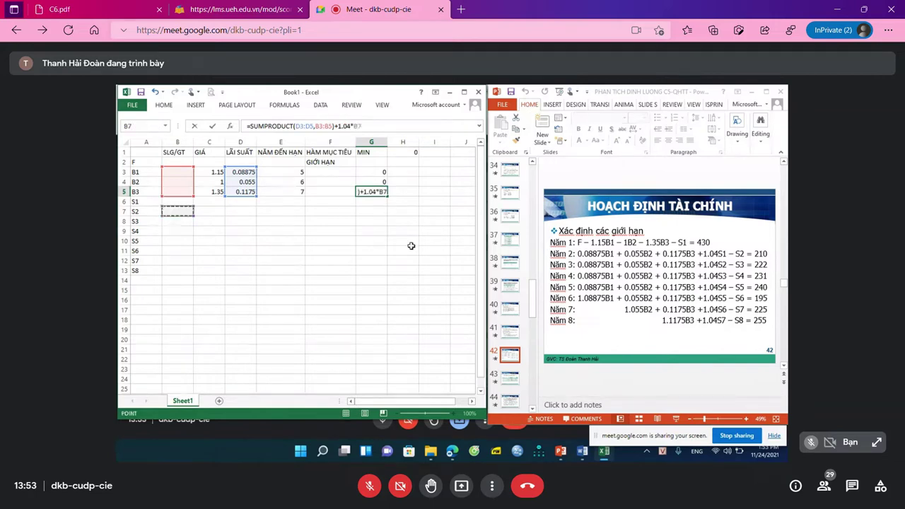
pyautogui.write('-')
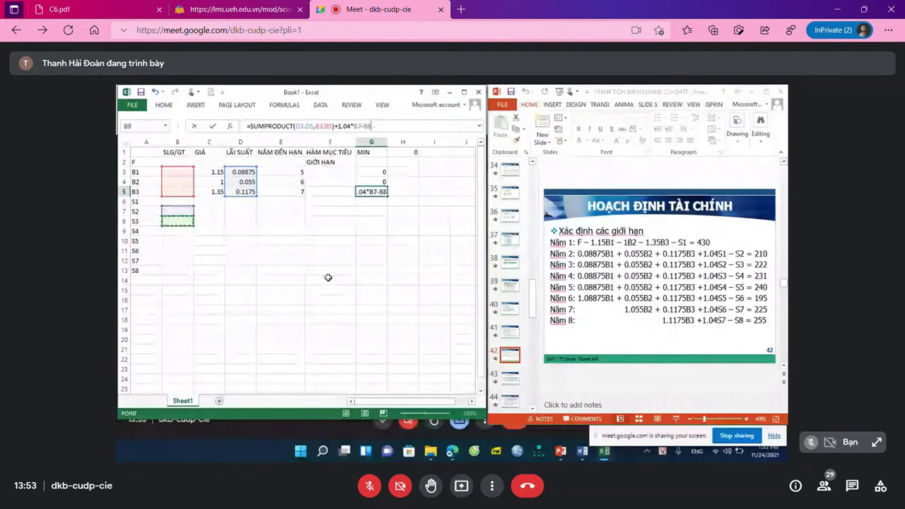
pyautogui.press('Return')
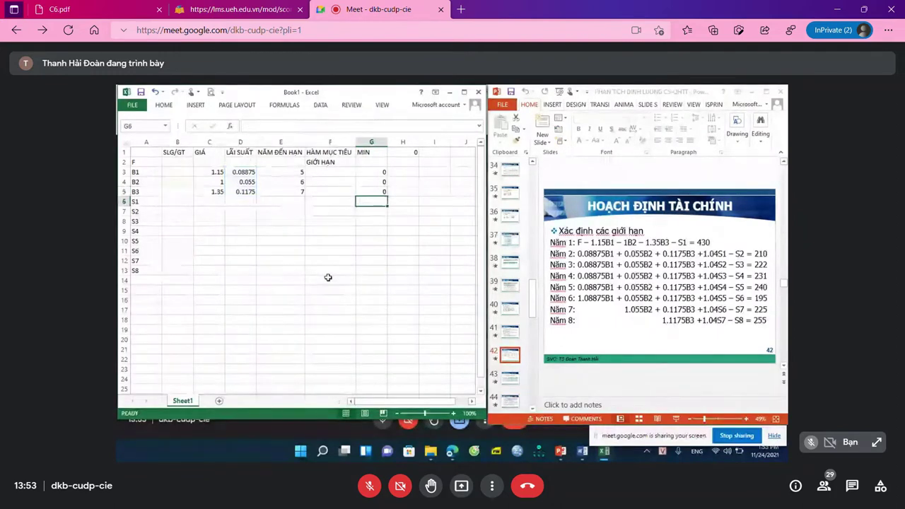
pyautogui.write('=')
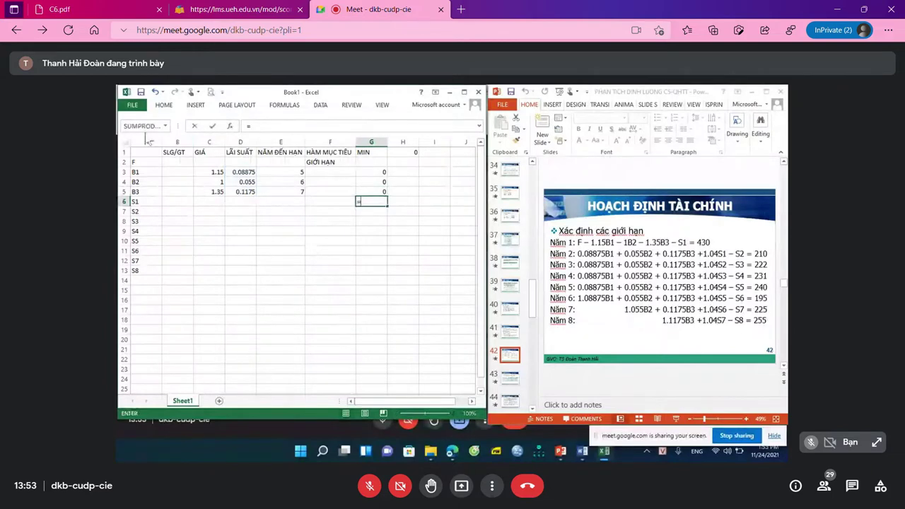
pyautogui.click(145, 125)
pyautogui.moveTo(243, 172); pyautogui.dragTo(243, 192)
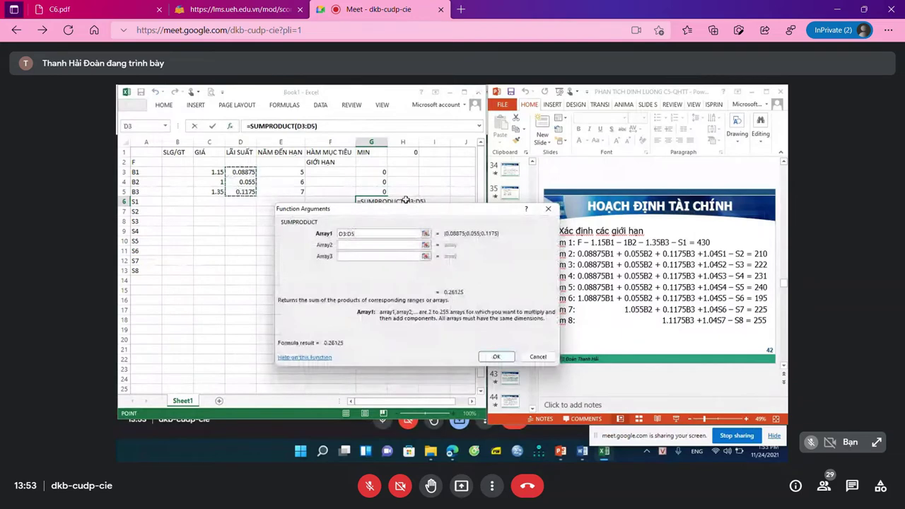
pyautogui.moveTo(423, 217); pyautogui.dragTo(380, 239)
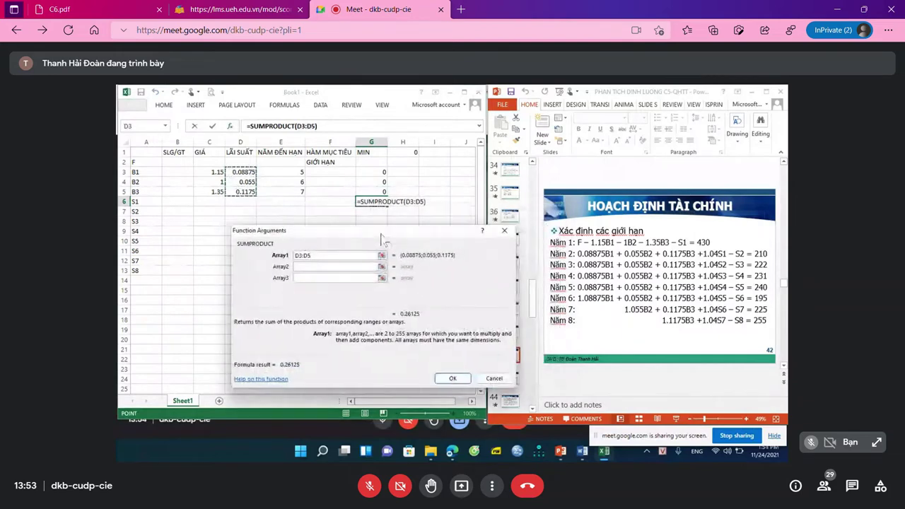
pyautogui.moveTo(177, 173); pyautogui.dragTo(179, 193)
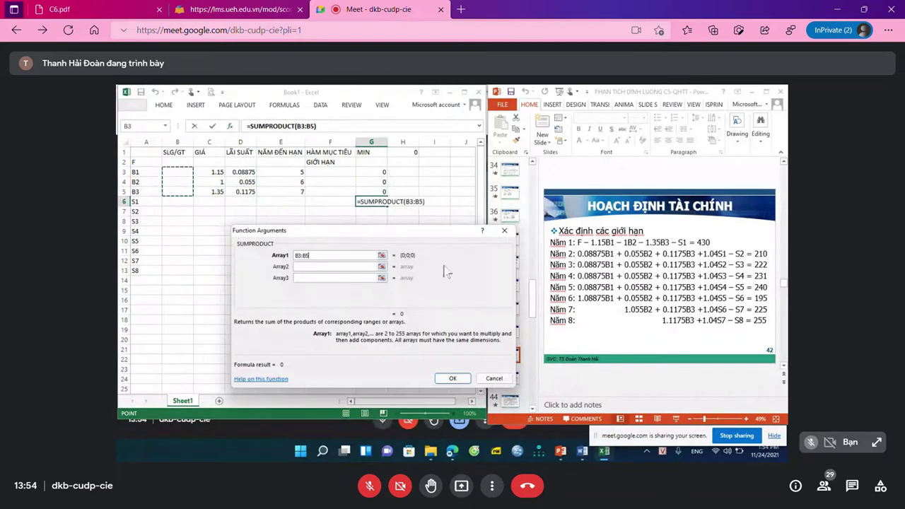
pyautogui.click(451, 379)
pyautogui.click(320, 125)
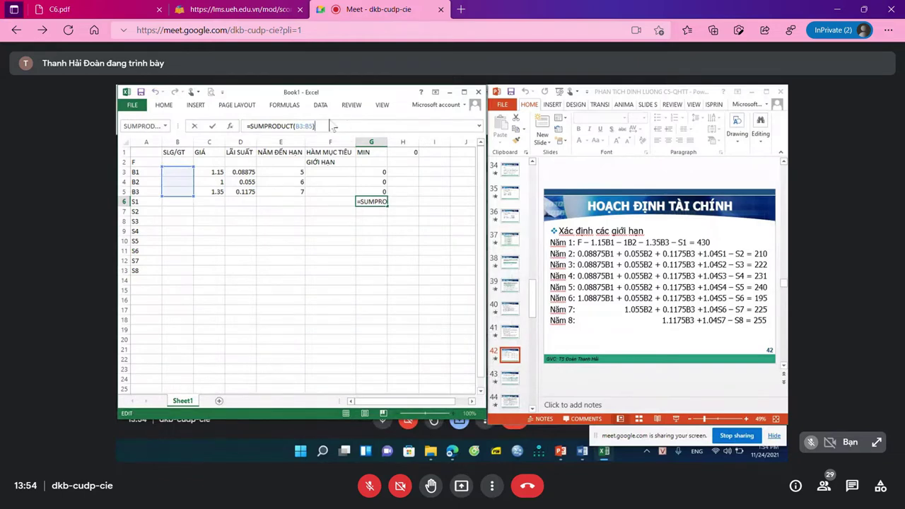
# Replace the formula in cell G6 with =SUMPRODUCT(D3:D5,B3:B5) for the year 4 constraint
pyautogui.moveTo(246, 126); pyautogui.dragTo(340, 125)
pyautogui.write('=')
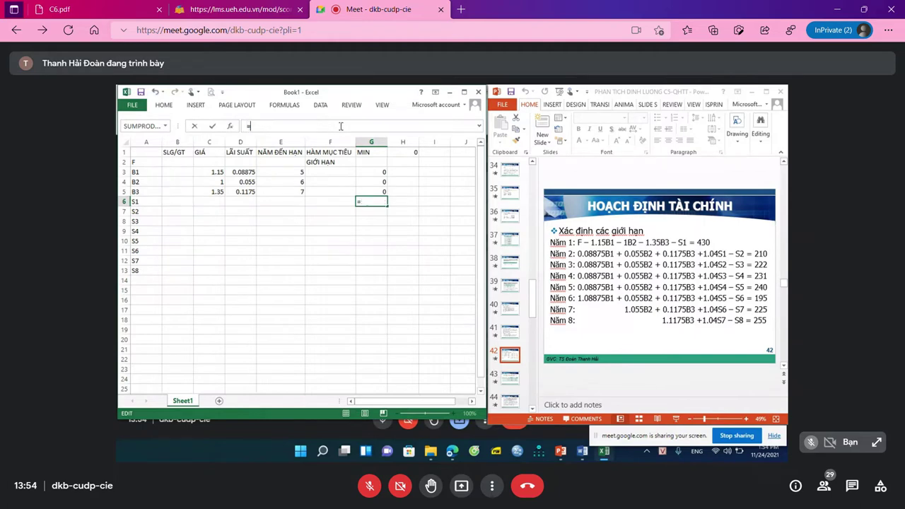
pyautogui.click(139, 126)
pyautogui.moveTo(245, 173); pyautogui.dragTo(247, 189)
pyautogui.click(297, 266)
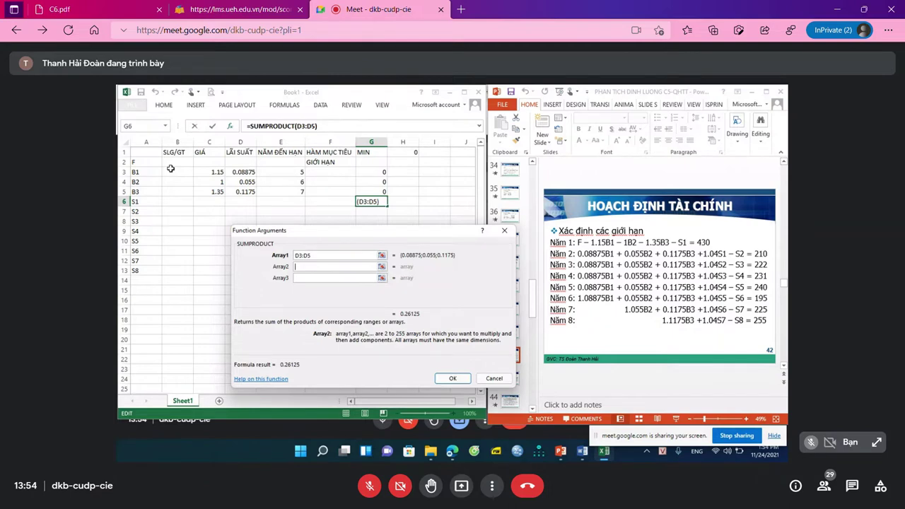
pyautogui.moveTo(171, 172); pyautogui.dragTo(170, 191)
pyautogui.click(441, 374)
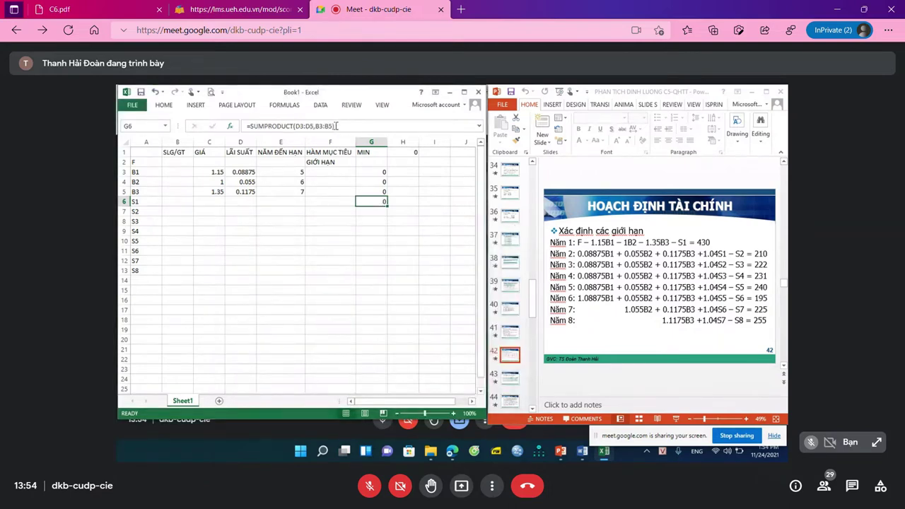
# Extend the year 4 formula in cell G6 with +1.04*B8-B9 for the S3 and S4 savings
pyautogui.click(335, 126)
pyautogui.write('+1.04')
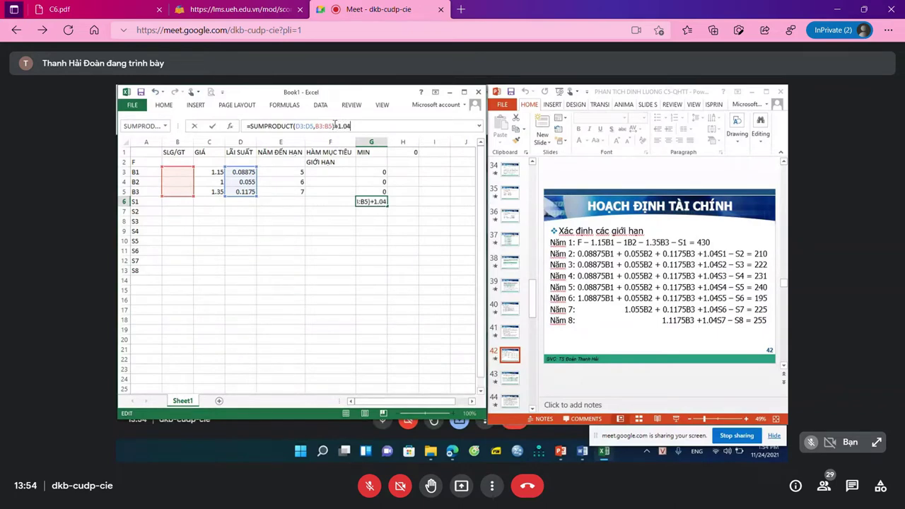
pyautogui.write('*')
pyautogui.click(185, 223)
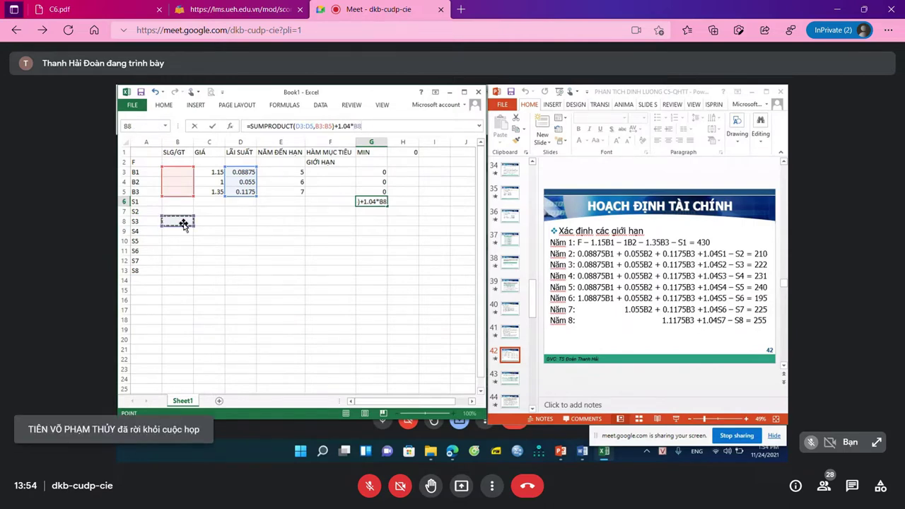
pyautogui.write('-')
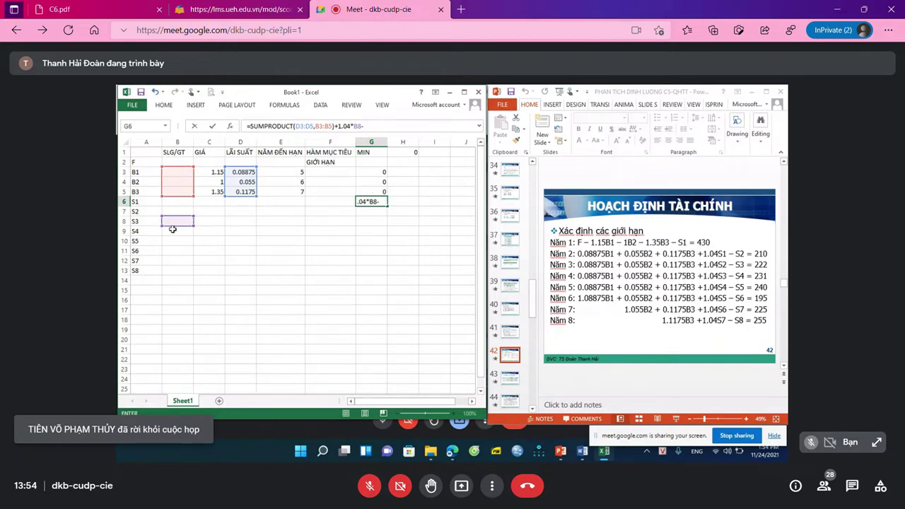
pyautogui.click(182, 232)
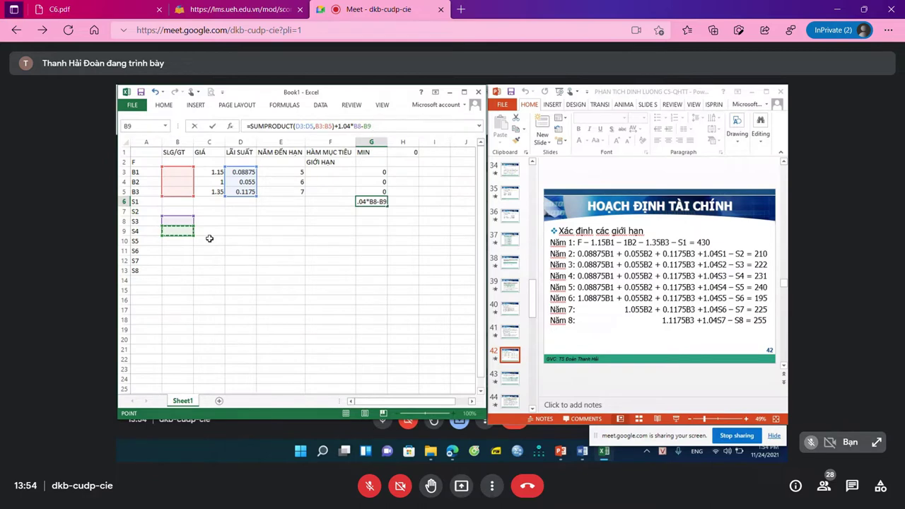
pyautogui.press('Return')
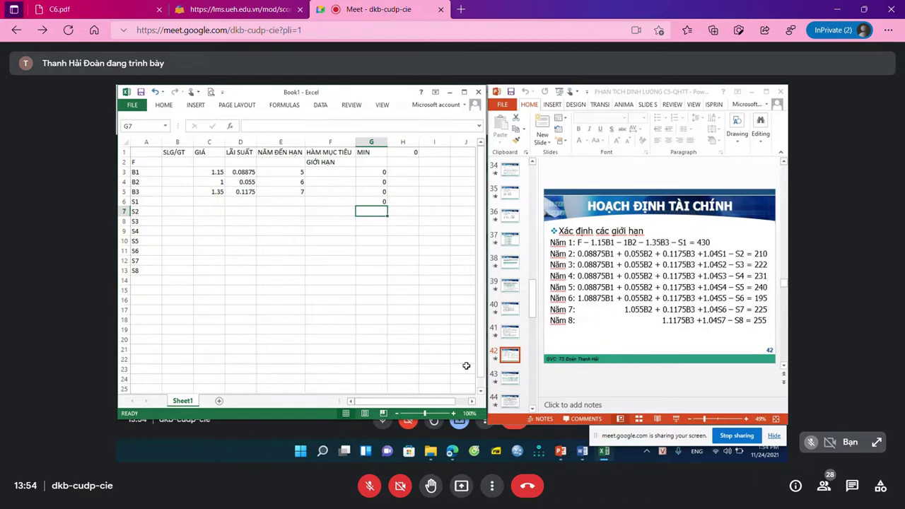
# Enter =SUMPRODUCT(D3:D5,B3:B5) in cell G7 for the bond terms of the year 5 constraint
pyautogui.write('=')
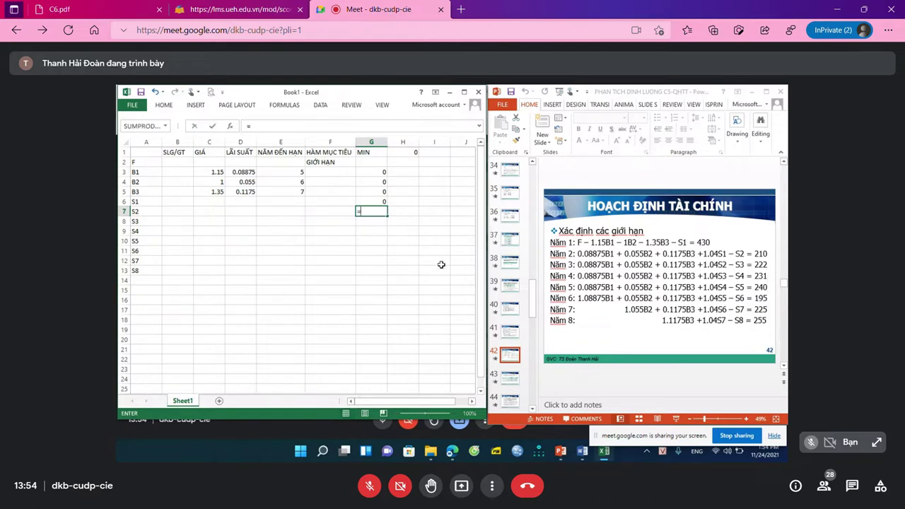
pyautogui.click(144, 126)
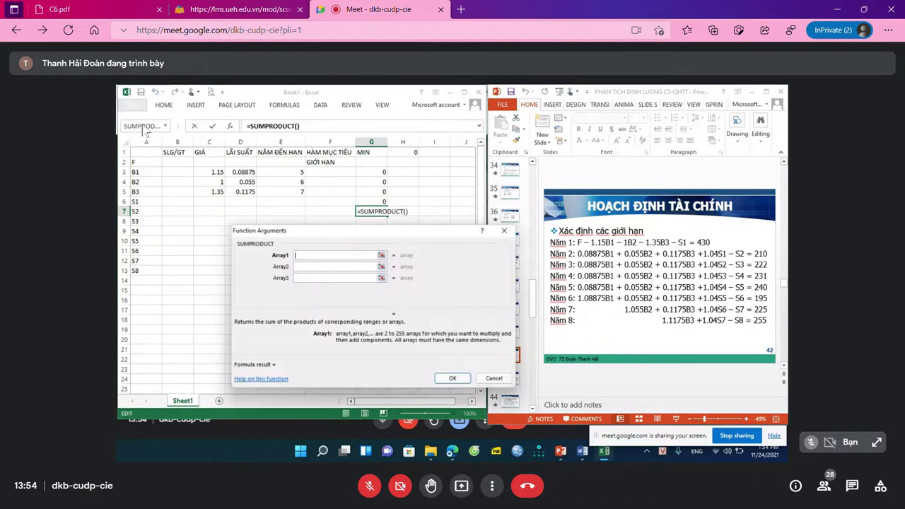
pyautogui.moveTo(245, 172); pyautogui.dragTo(249, 190)
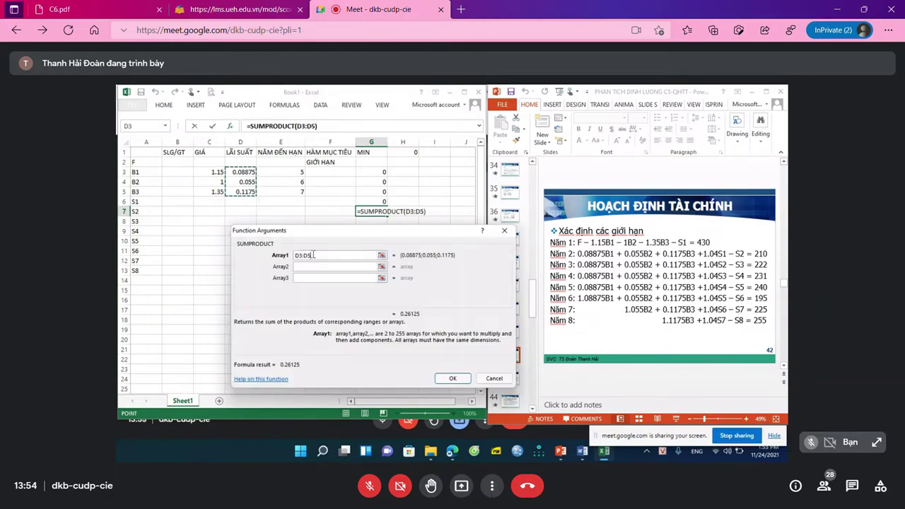
pyautogui.press('Tab')
pyautogui.moveTo(179, 172); pyautogui.dragTo(182, 189)
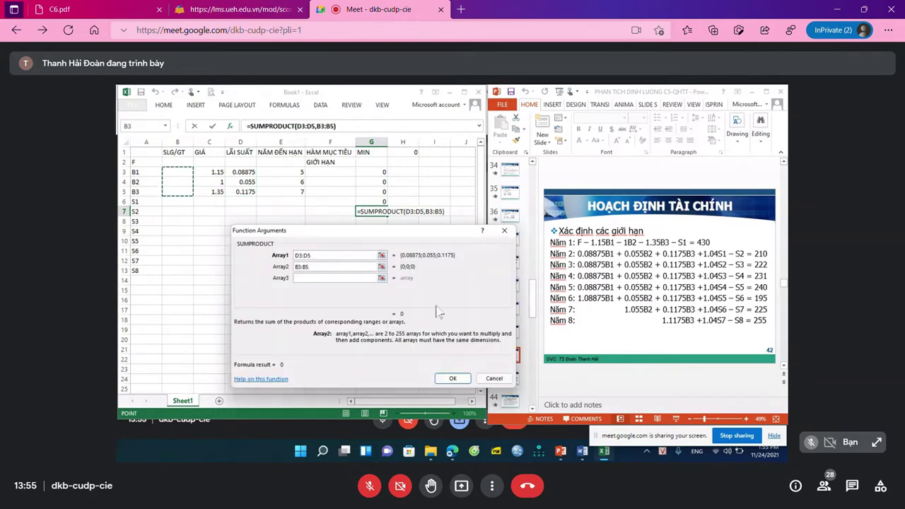
pyautogui.click(452, 379)
# Extend the year 5 formula in cell G7 with +1.04*B9-B10 for the S4 and S5 savings
pyautogui.click(364, 127)
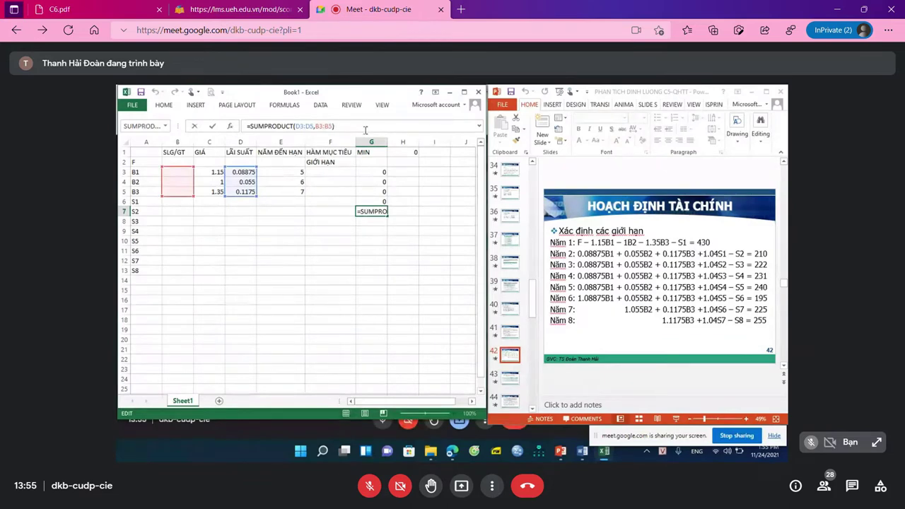
pyautogui.write('+1.04*')
pyautogui.click(178, 231)
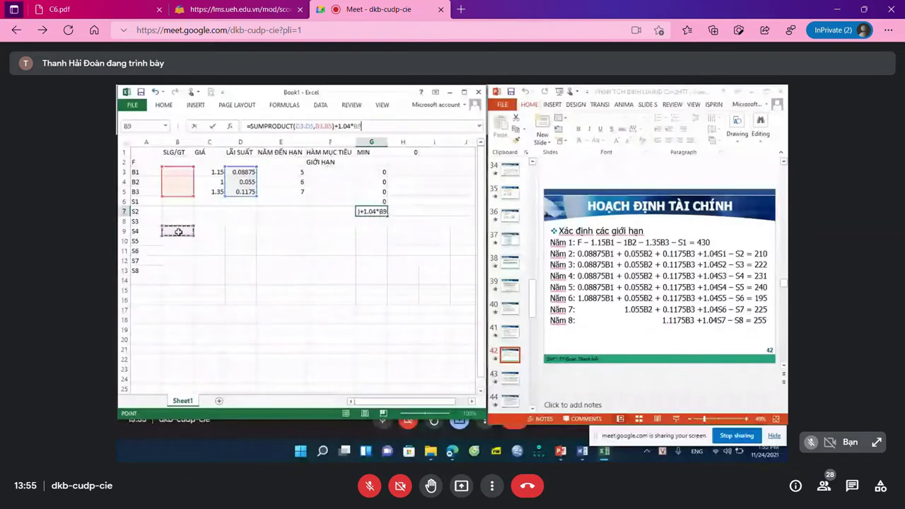
pyautogui.write('-')
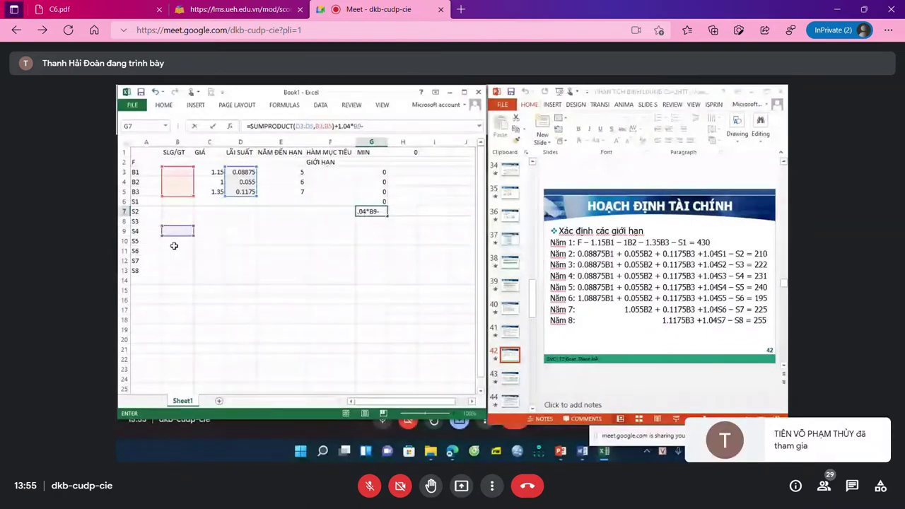
pyautogui.click(174, 245)
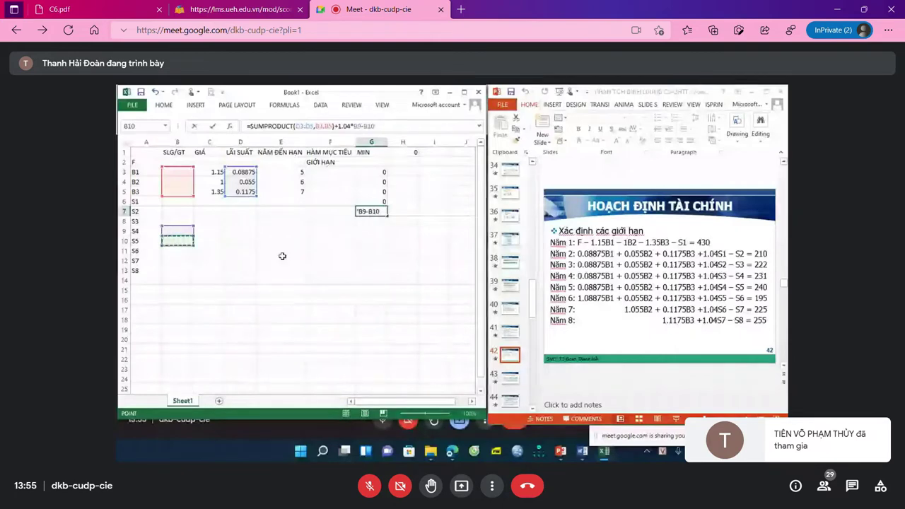
pyautogui.press('Return')
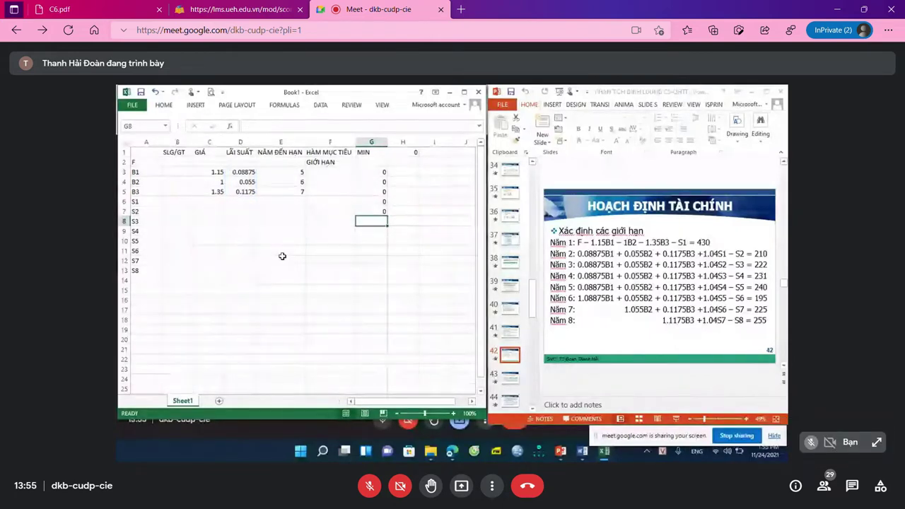
# Enter =1.08875*B3+SUMPRODUCT(D4:D5,B4:B5) in cell G8 for the bond terms of the year 6 constraint
pyautogui.write('=')
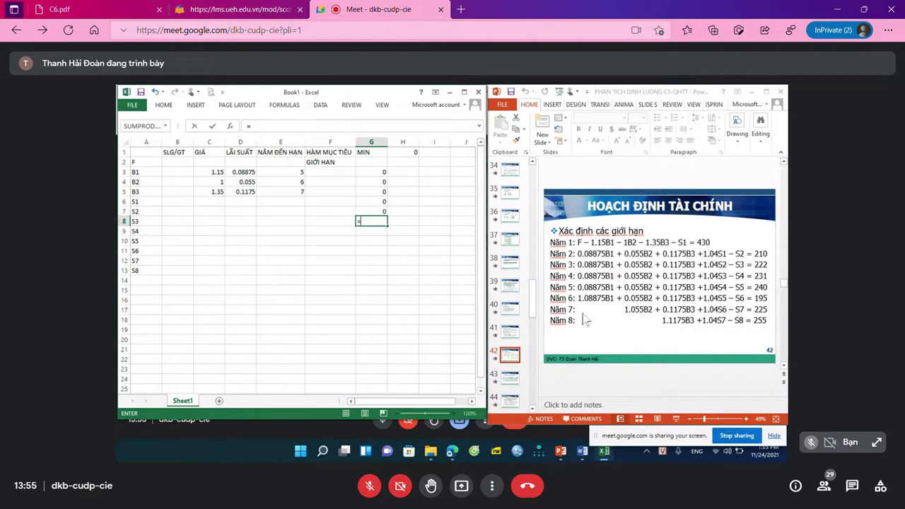
pyautogui.write('1.08875*')
pyautogui.click(174, 172)
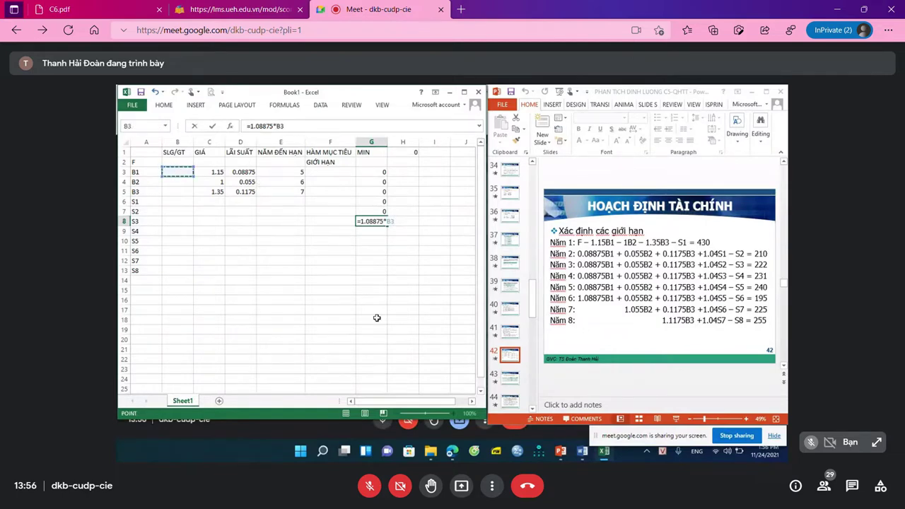
pyautogui.write('+')
pyautogui.click(147, 127)
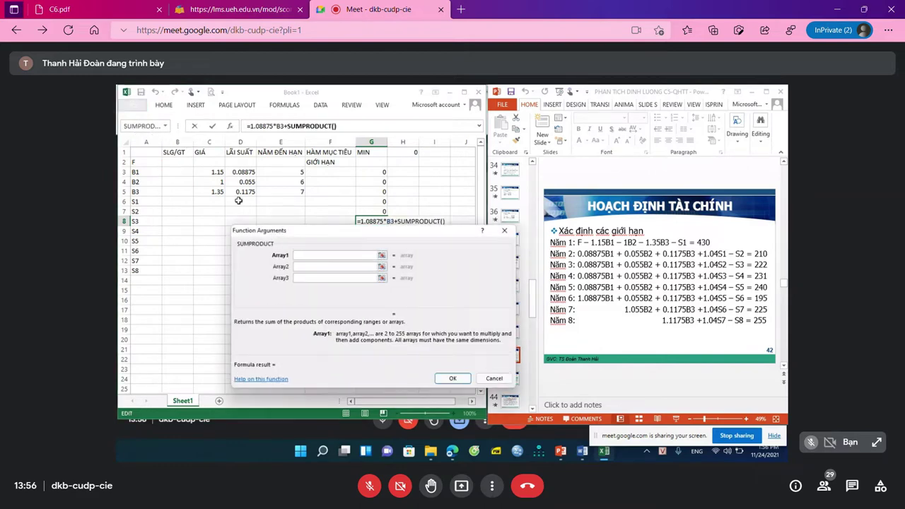
pyautogui.moveTo(249, 182); pyautogui.dragTo(249, 192)
pyautogui.press('Tab')
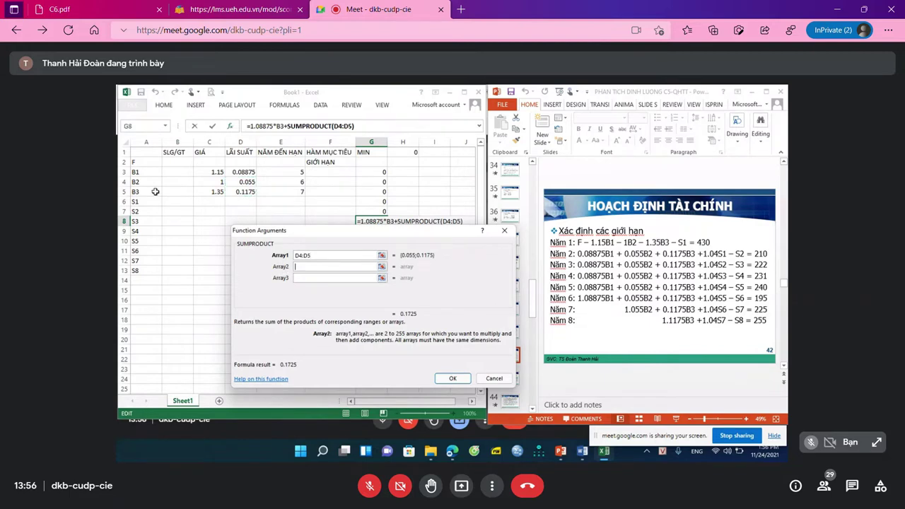
pyautogui.moveTo(180, 183); pyautogui.dragTo(181, 192)
pyautogui.click(451, 379)
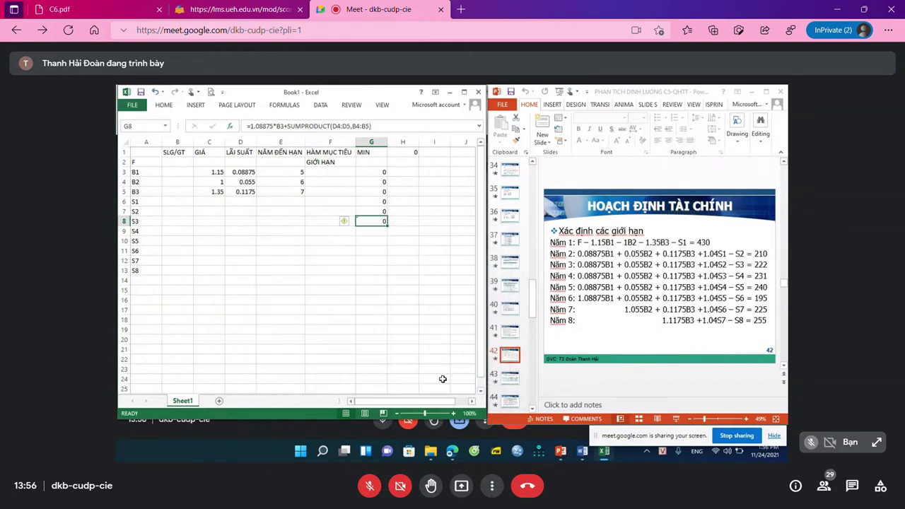
# Extend the year 6 formula in cell G8 with +1.04*B10-B11 for the S5 and S6 savings
pyautogui.click(377, 125)
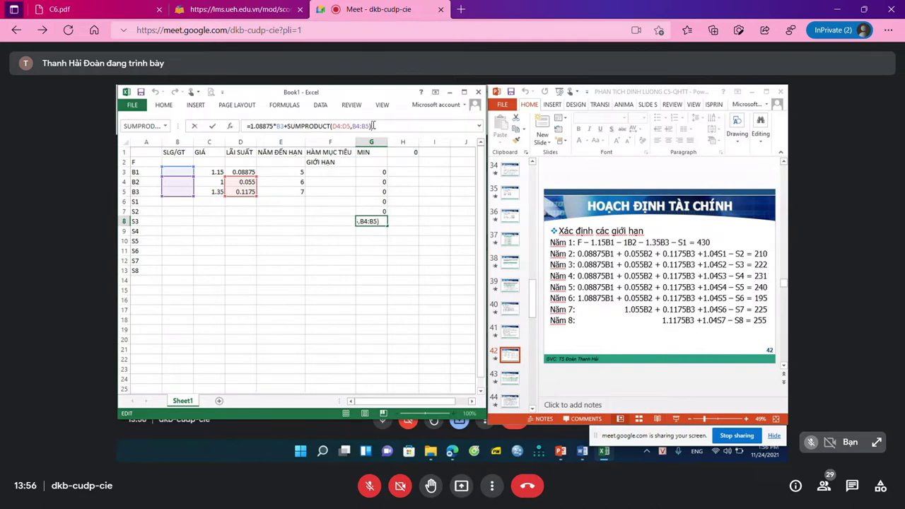
pyautogui.write('+1.04*')
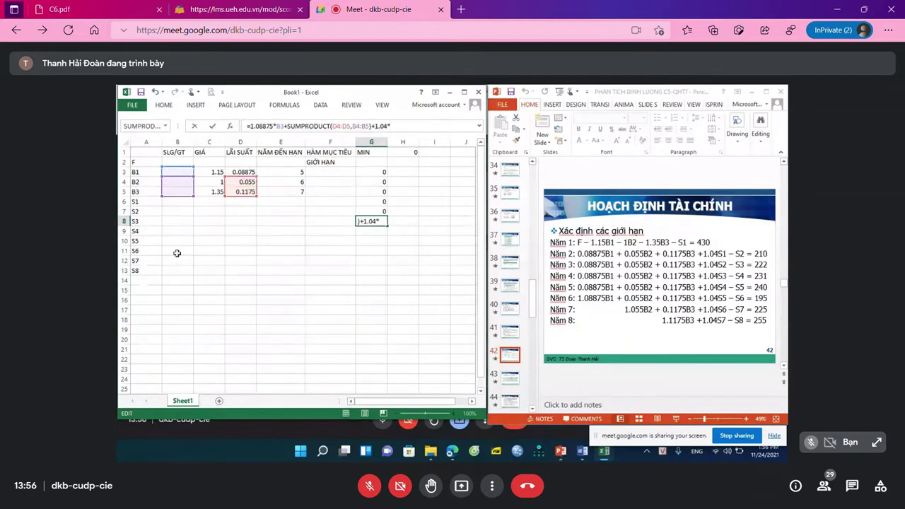
pyautogui.click(177, 242)
pyautogui.write('-')
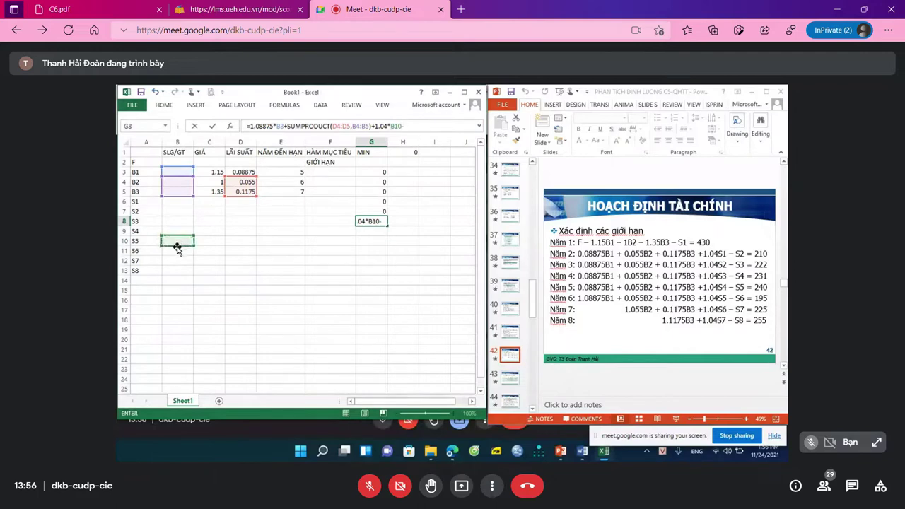
pyautogui.click(178, 250)
pyautogui.press('Return')
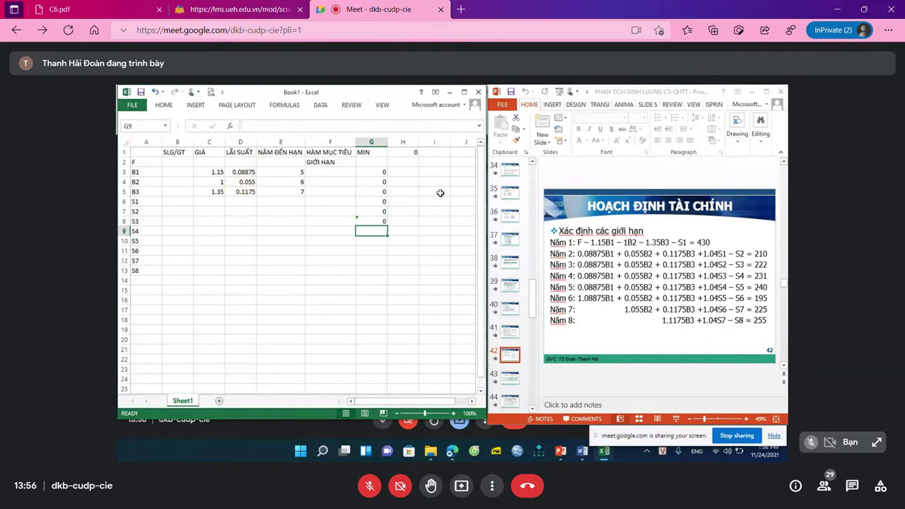
# Enter =1.055*B4+0.1175*B5+1.04*B11-B12 in cell G9 for the year 7 constraint
pyautogui.write('=')
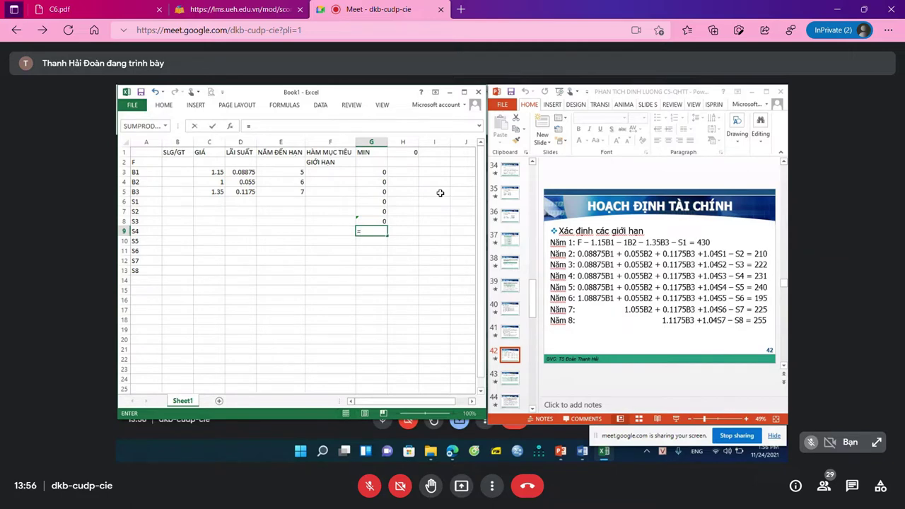
pyautogui.write('1.055*')
pyautogui.click(176, 185)
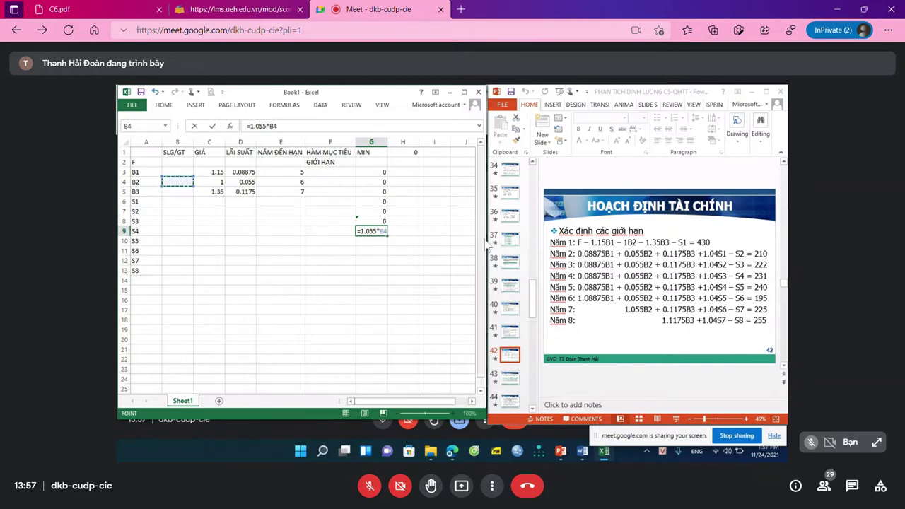
pyautogui.write('+0.1175*')
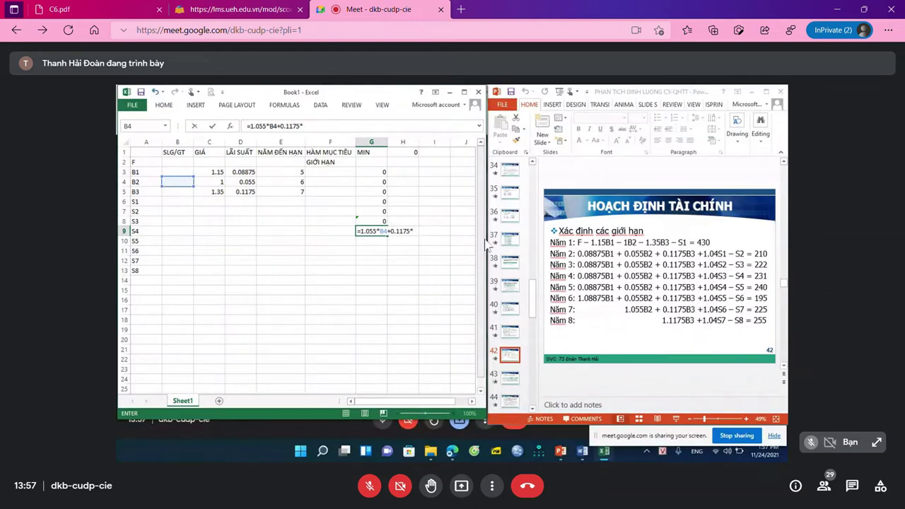
pyautogui.click(178, 192)
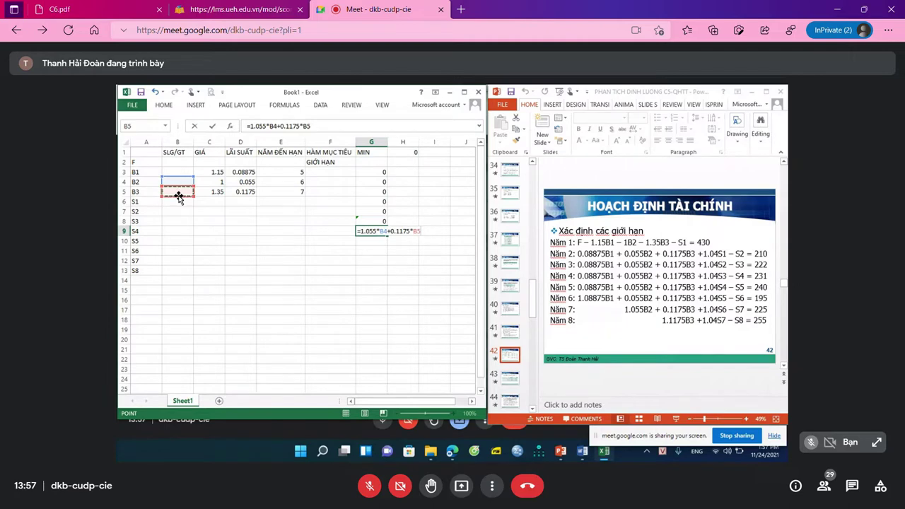
pyautogui.write('+1.04*')
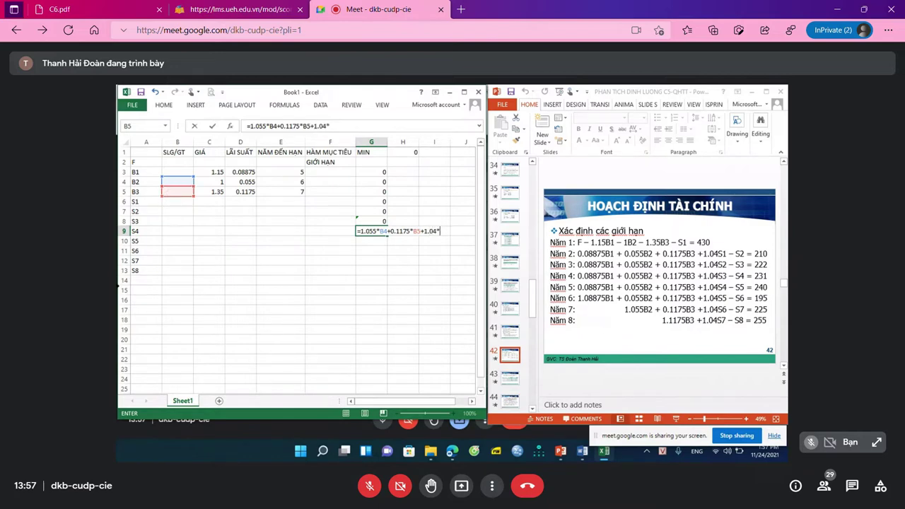
pyautogui.click(179, 251)
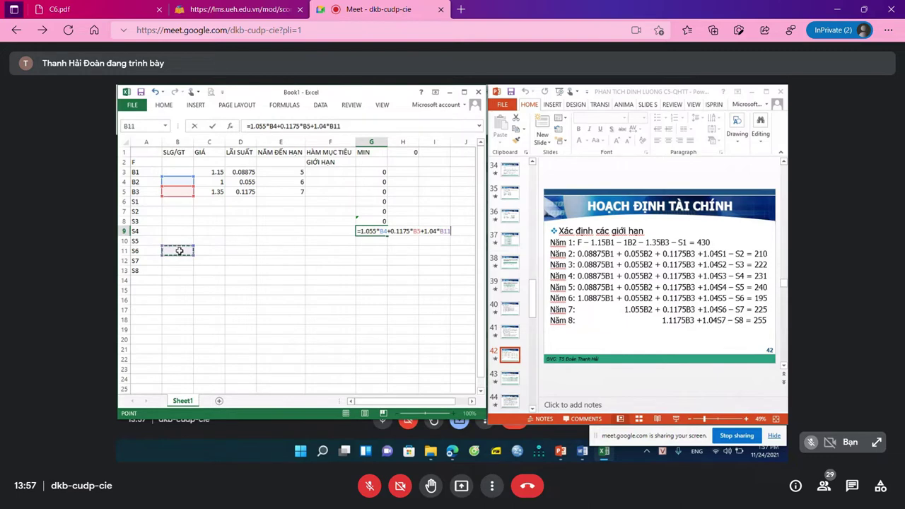
pyautogui.write('-')
pyautogui.click(181, 263)
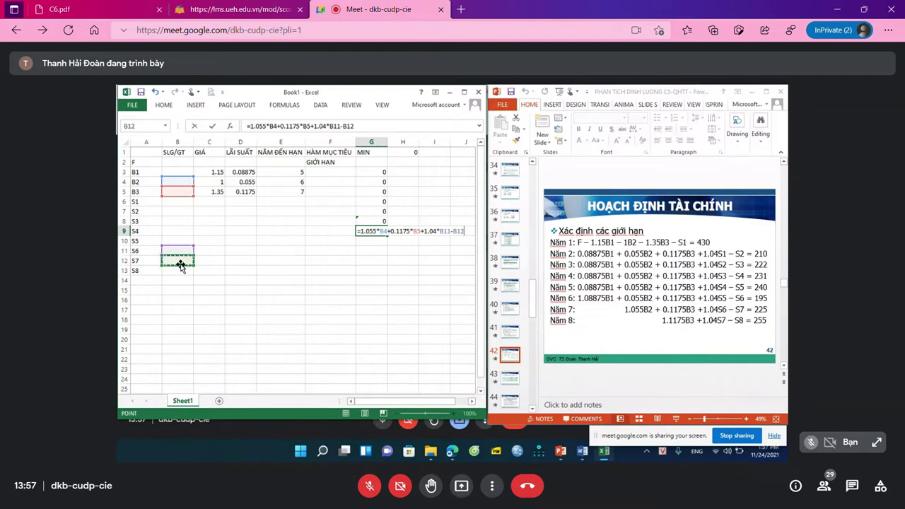
pyautogui.press('Return')
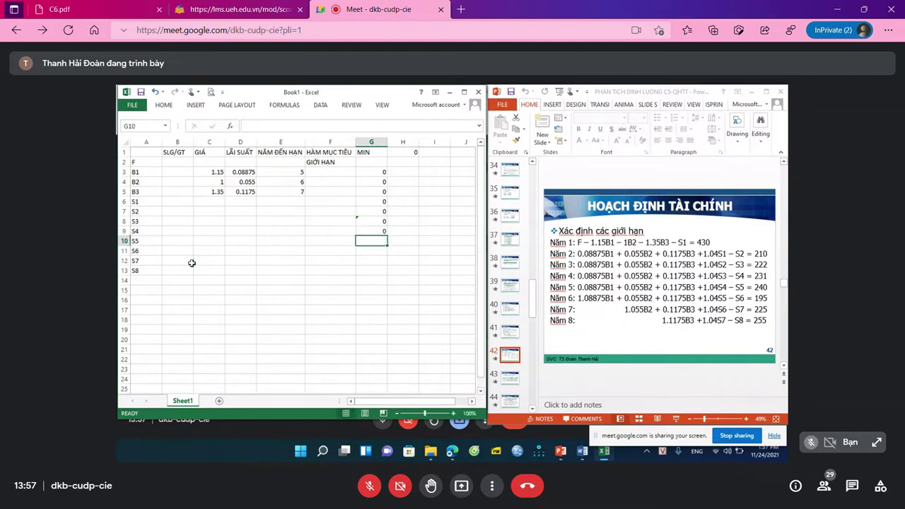
# Enter =1.1175*B5+1.04*B12-B13 in cell G10 for the year 8 constraint
pyautogui.write('=1.1175*')
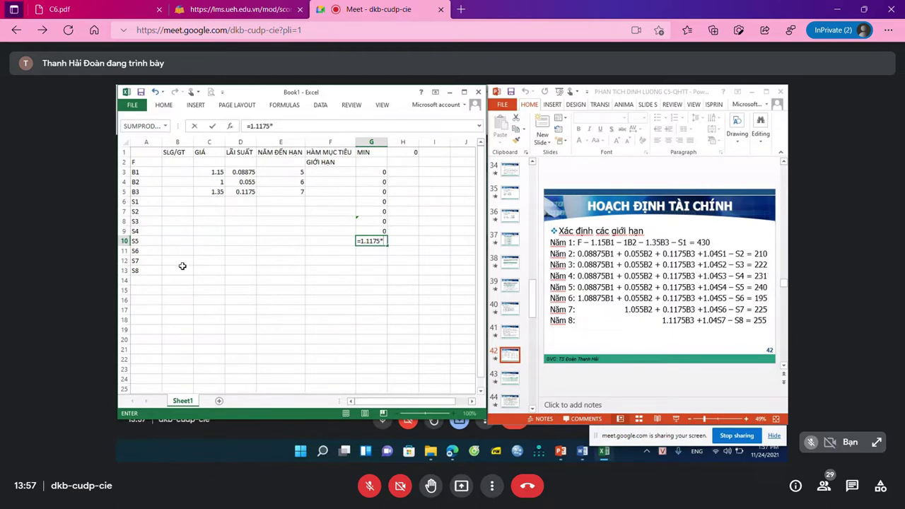
pyautogui.click(180, 195)
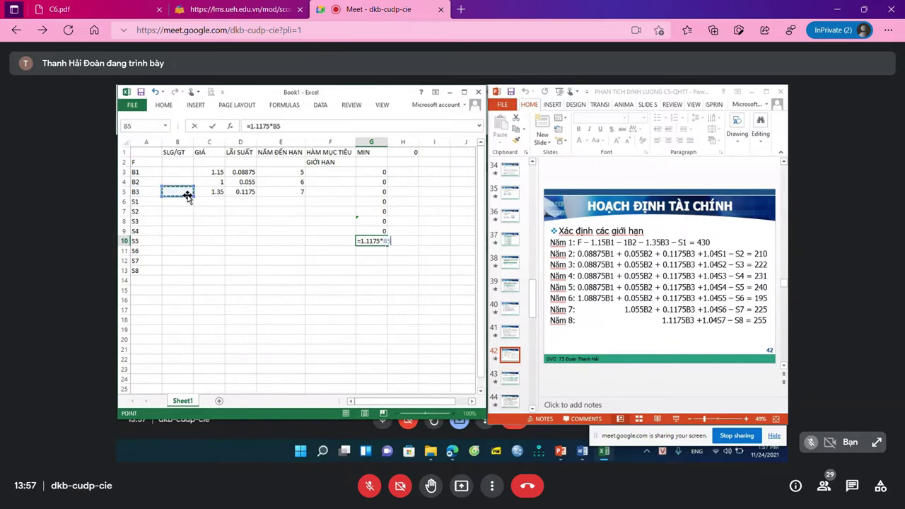
pyautogui.write('+1.04*')
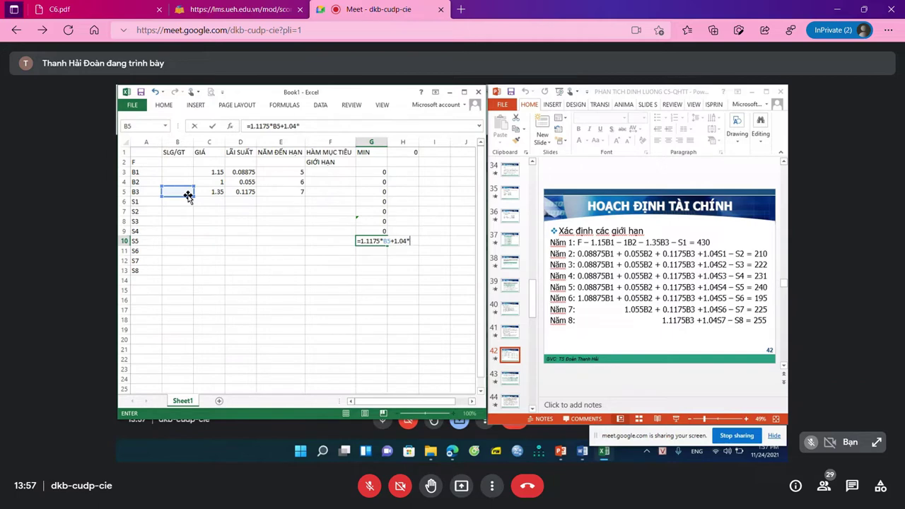
pyautogui.click(180, 260)
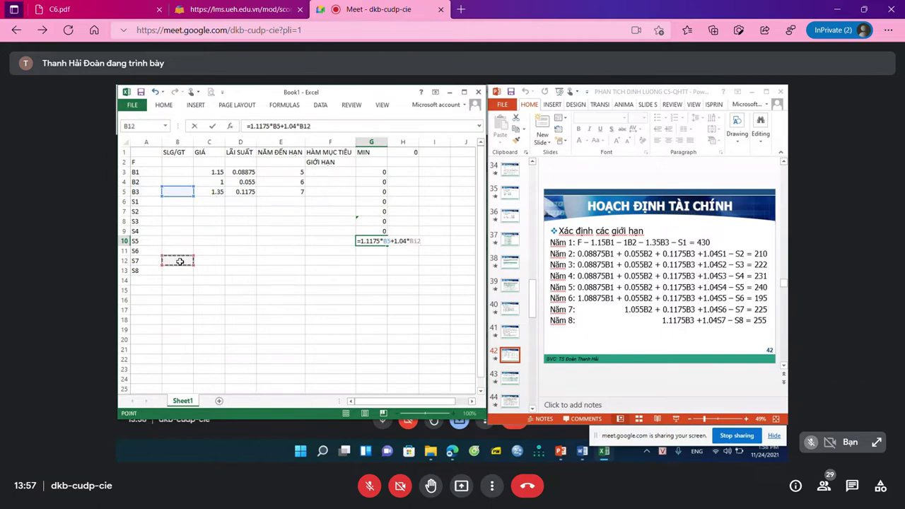
pyautogui.write('-')
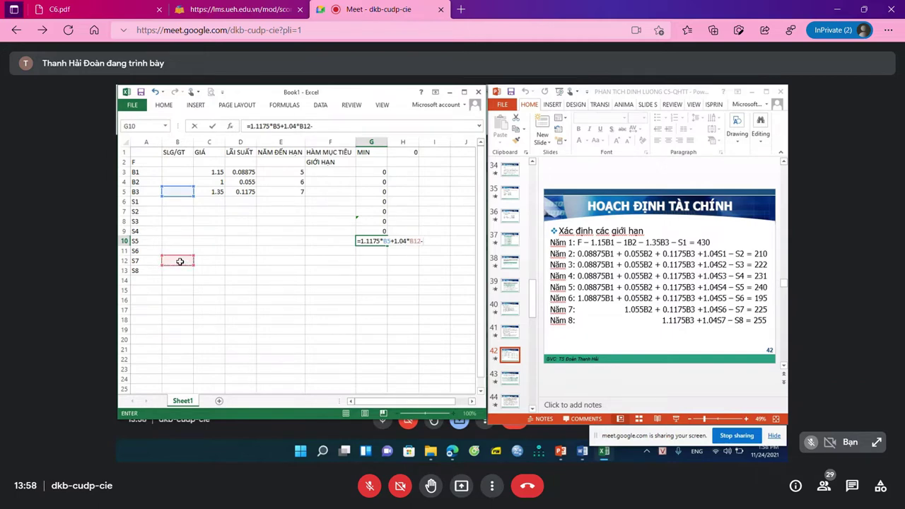
pyautogui.click(179, 272)
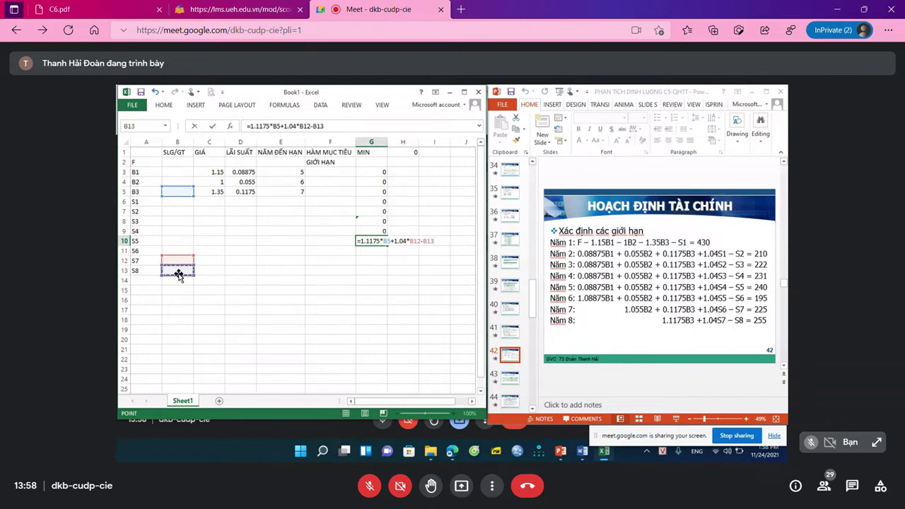
pyautogui.press('Return')
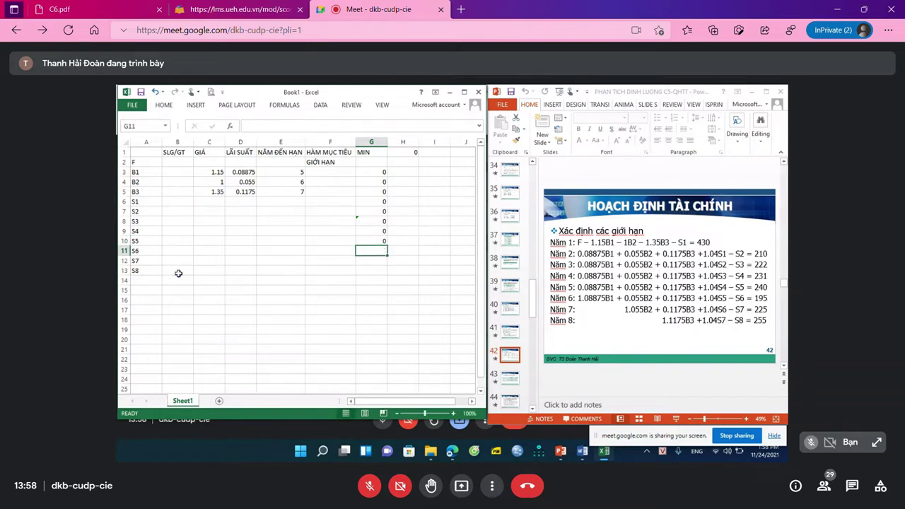
# Open Solver with cell H1 as the objective and set the objective to Min
pyautogui.click(374, 241)
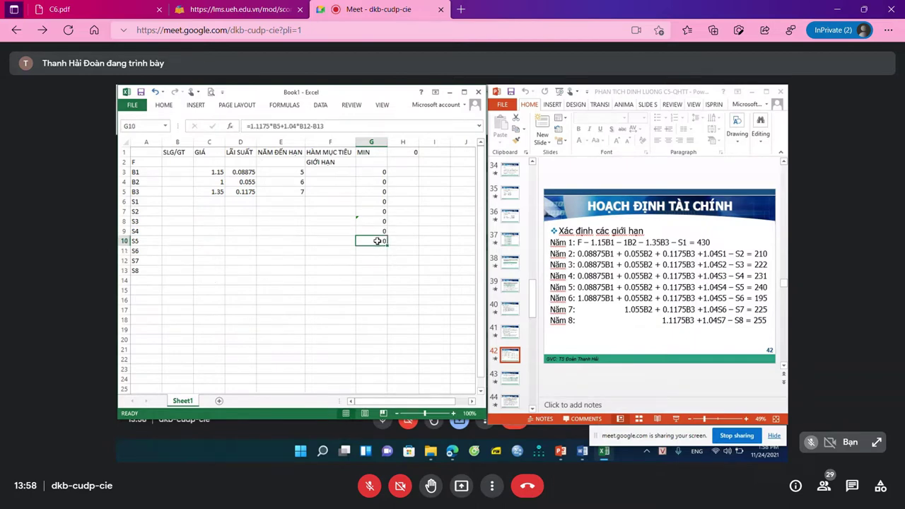
pyautogui.click(405, 152)
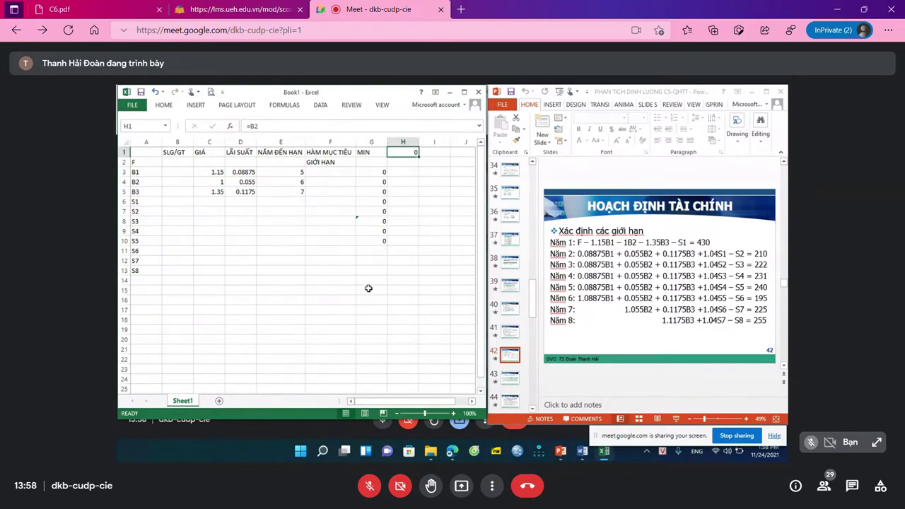
pyautogui.click(321, 105)
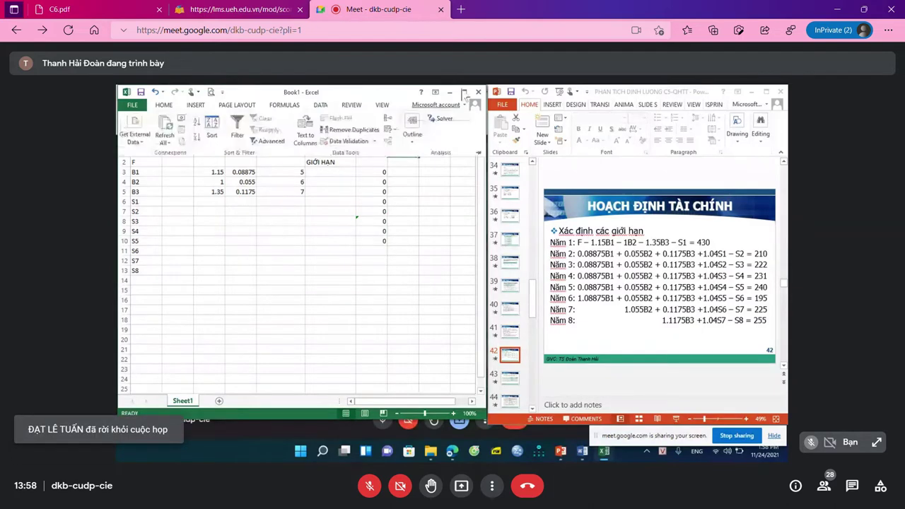
pyautogui.click(439, 230)
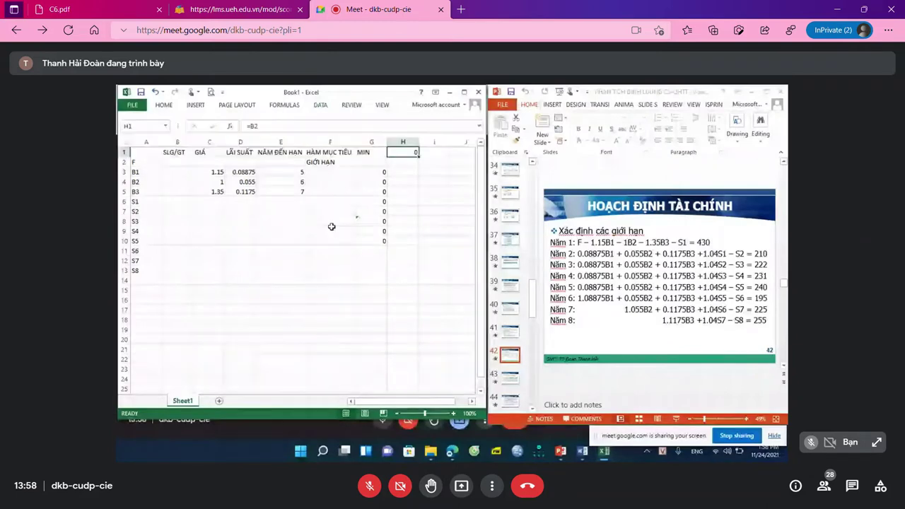
pyautogui.click(379, 171)
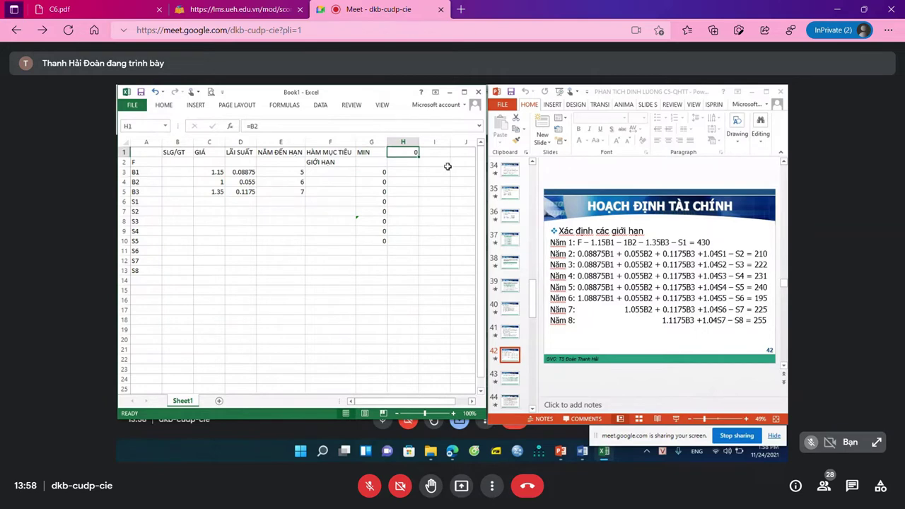
pyautogui.click(322, 105)
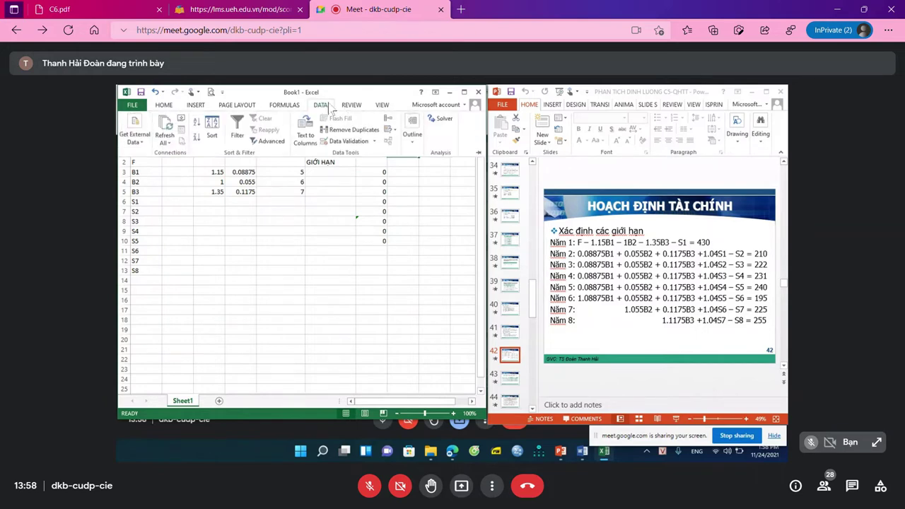
pyautogui.click(721, 282)
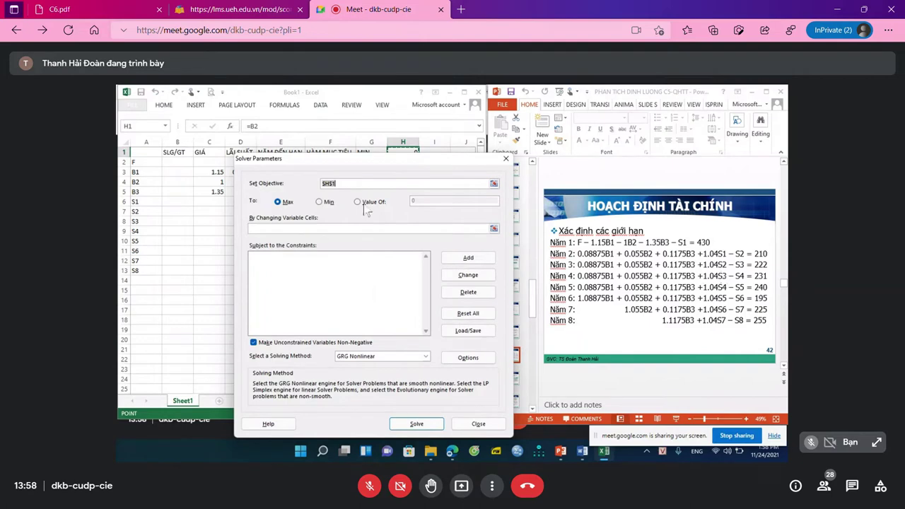
pyautogui.click(323, 202)
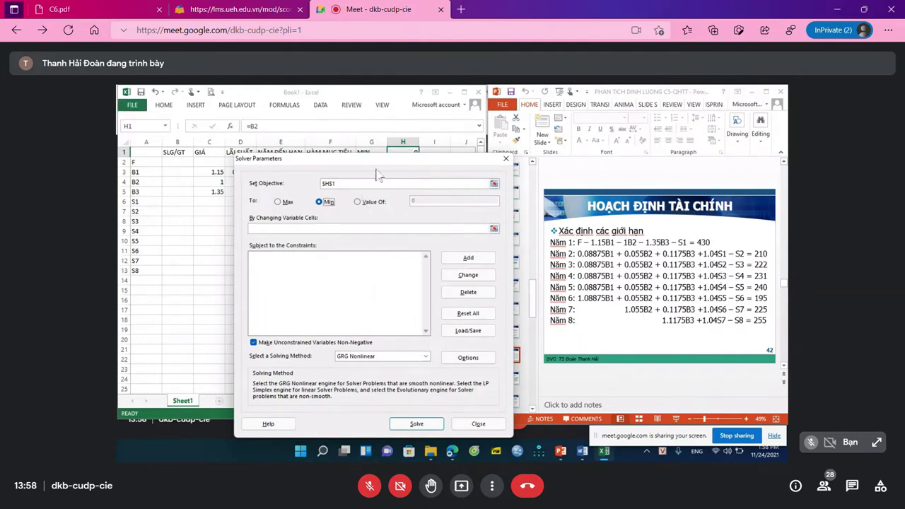
# Set the Solver's changing variable cells to B3:B13
pyautogui.moveTo(381, 159); pyautogui.dragTo(561, 165)
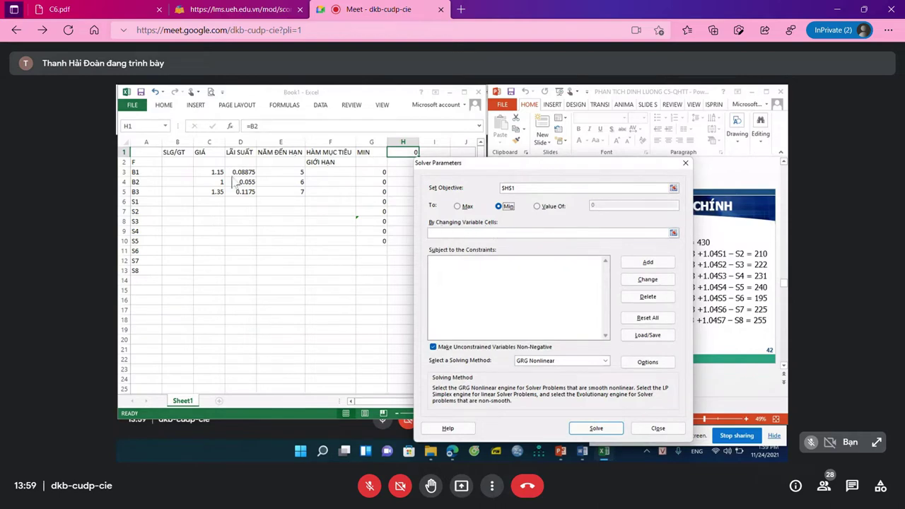
pyautogui.click(439, 234)
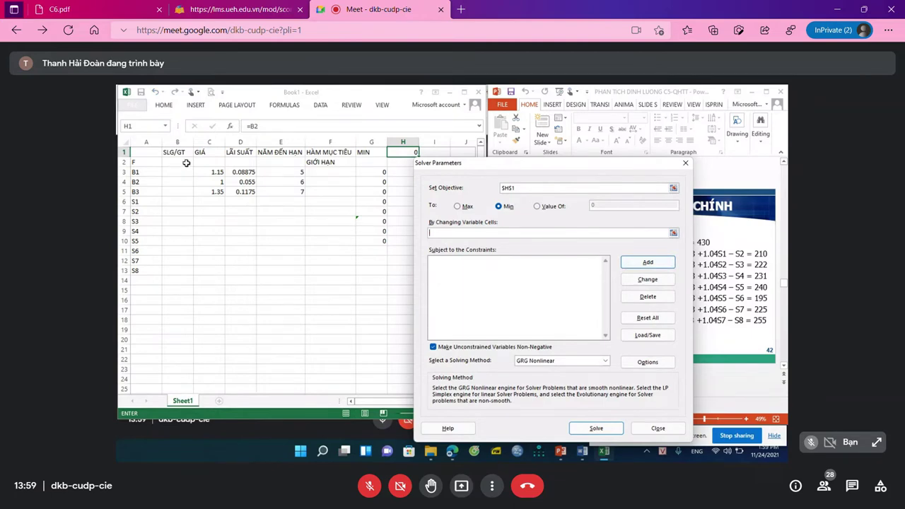
pyautogui.click(181, 172)
pyautogui.moveTo(181, 172); pyautogui.dragTo(178, 271)
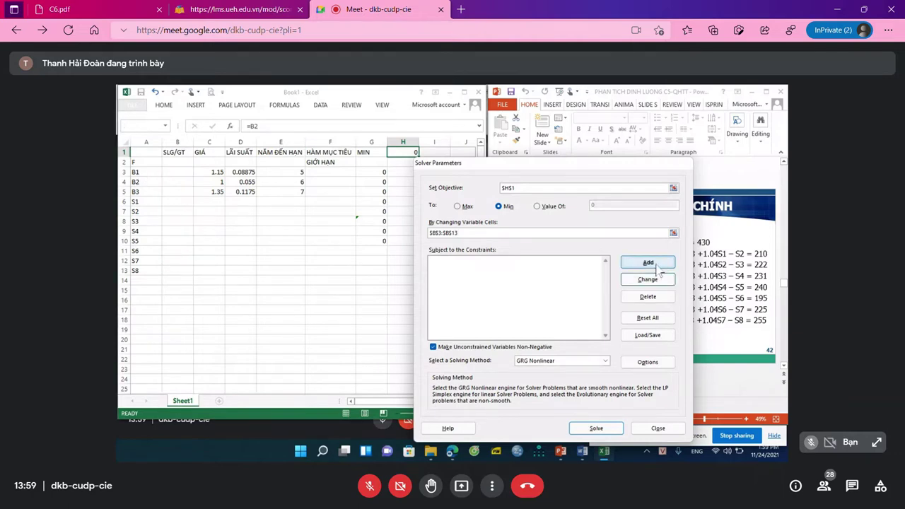
# Add the year 1 constraint G3 = 430 to the Solver model
pyautogui.click(652, 264)
pyautogui.click(375, 172)
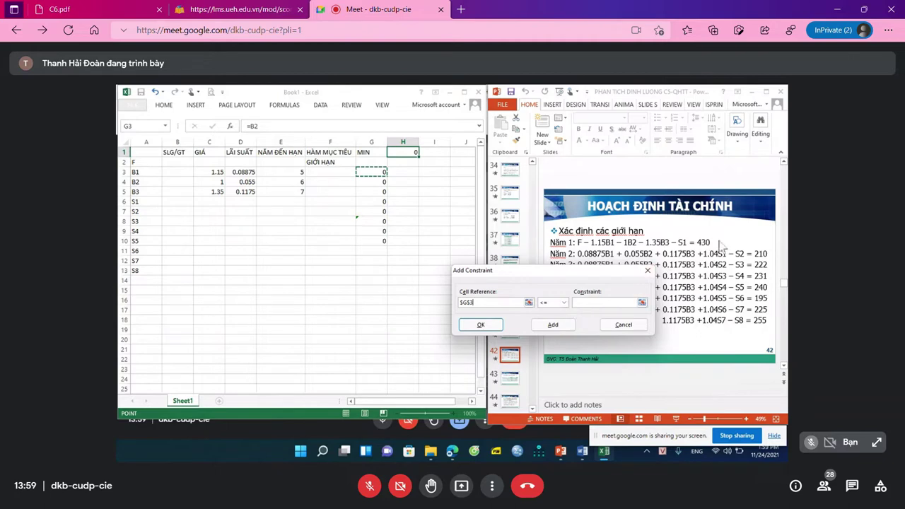
pyautogui.moveTo(563, 275); pyautogui.dragTo(383, 277)
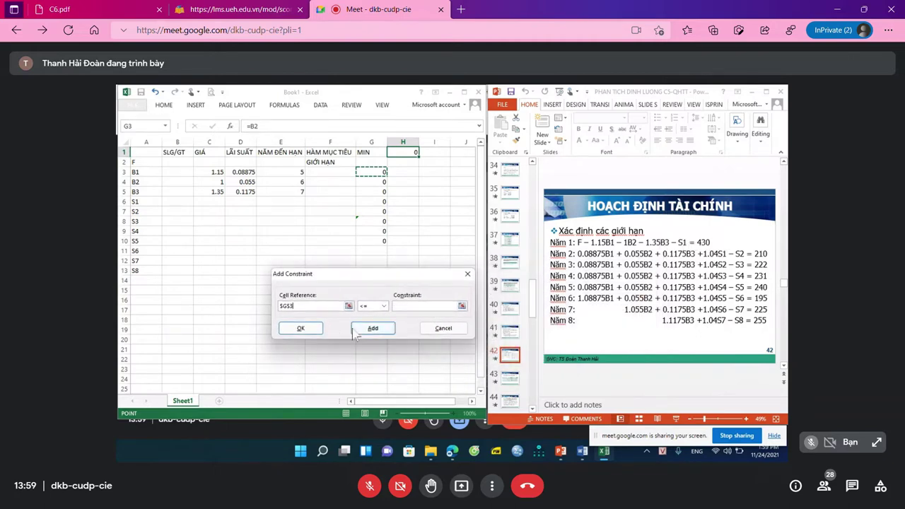
pyautogui.click(384, 306)
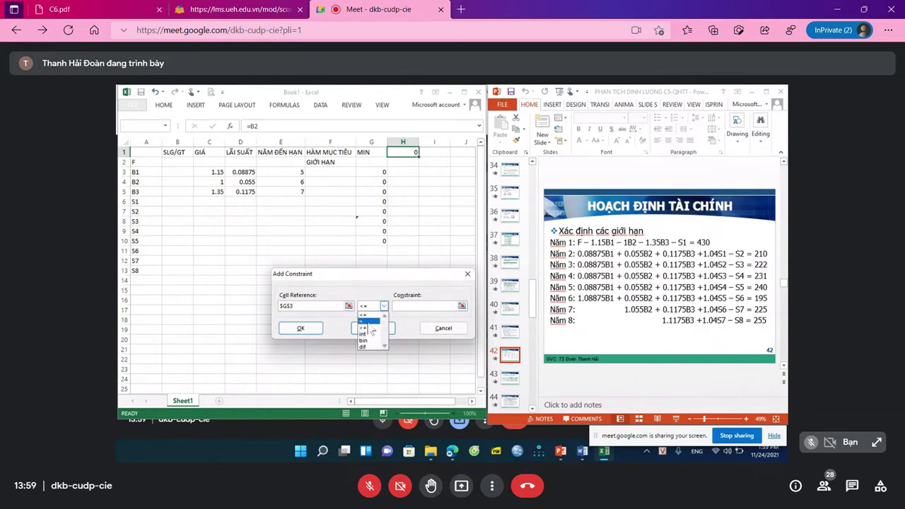
pyautogui.click(367, 320)
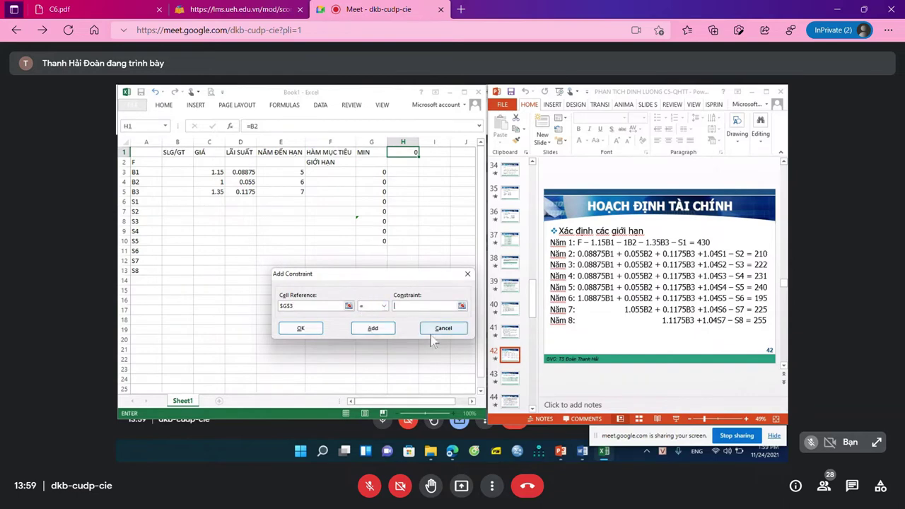
pyautogui.write('430')
pyautogui.click(373, 329)
# Add the year 2 constraint G4 = 210 to the Solver model
pyautogui.click(379, 184)
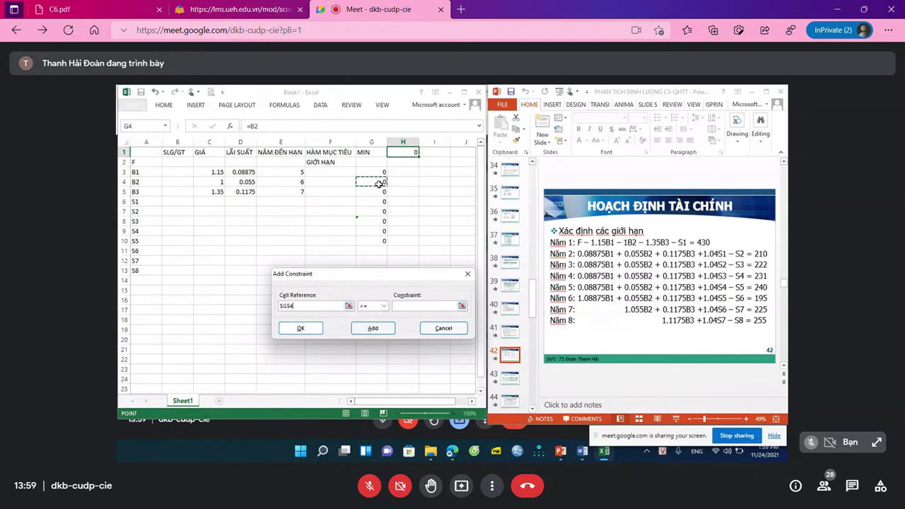
pyautogui.click(383, 306)
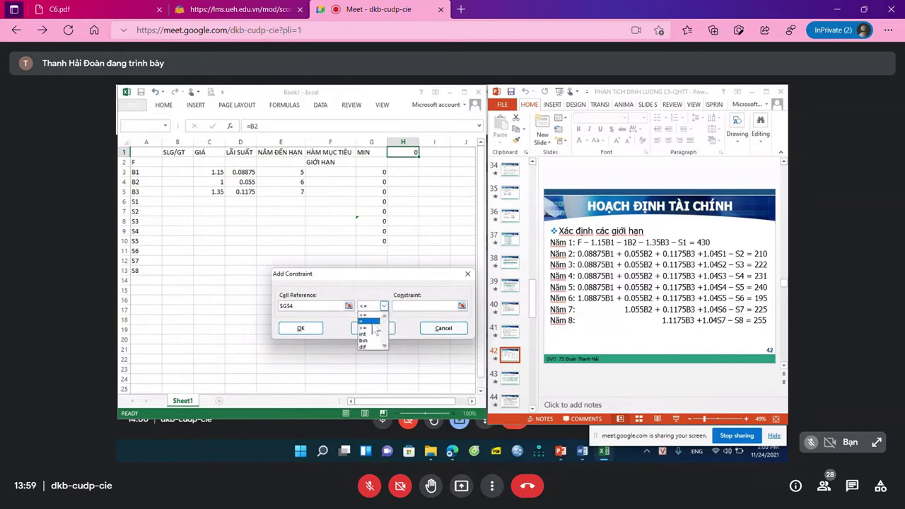
pyautogui.click(368, 322)
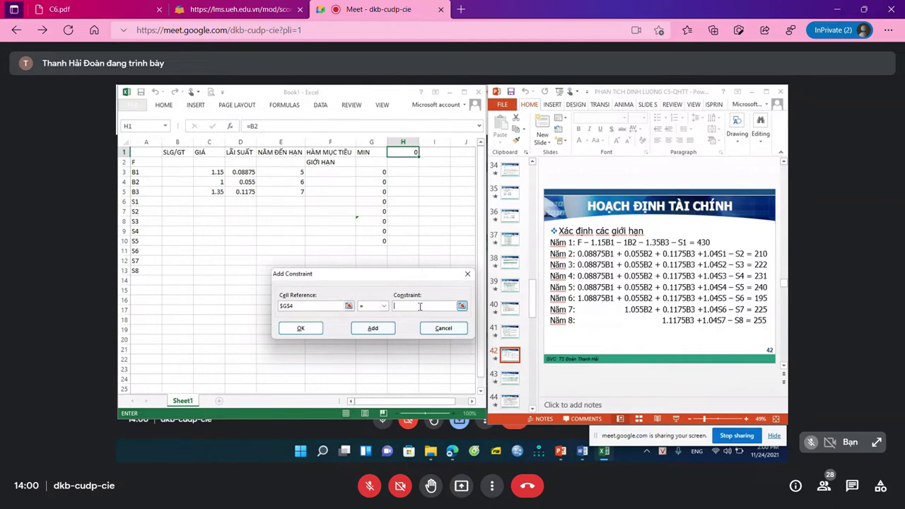
pyautogui.click(372, 328)
# Add the year 3 constraint G5 = 222 to the Solver model
pyautogui.click(367, 194)
pyautogui.click(383, 306)
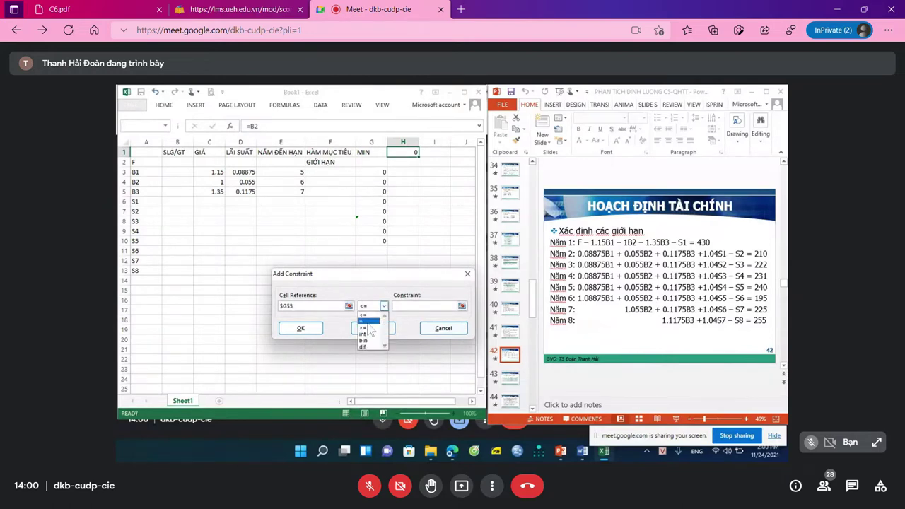
pyautogui.click(368, 321)
pyautogui.click(407, 307)
pyautogui.write('222')
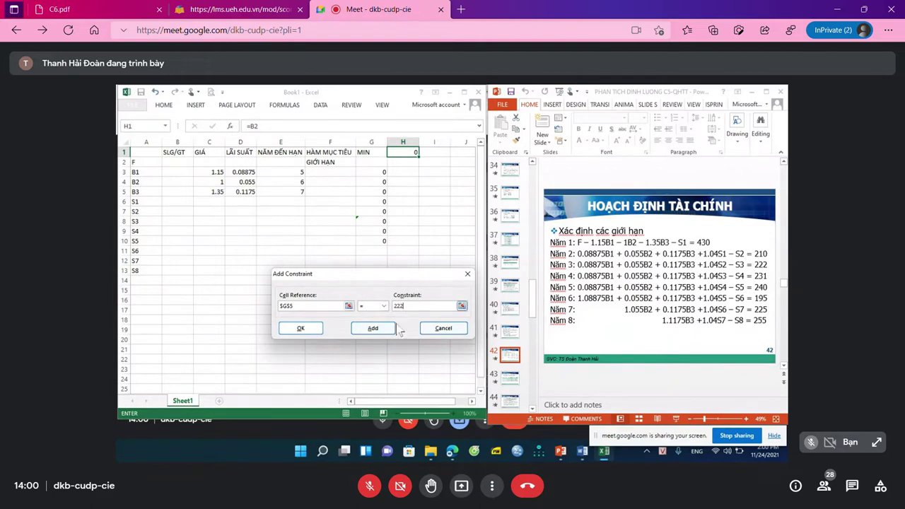
pyautogui.click(374, 330)
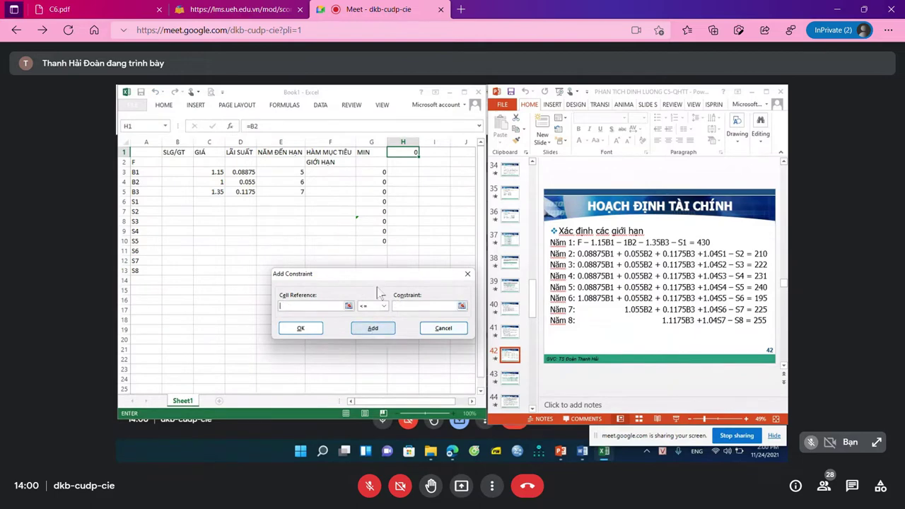
# Add the year 4 constraint G6 = 231 to the Solver model
pyautogui.click(377, 204)
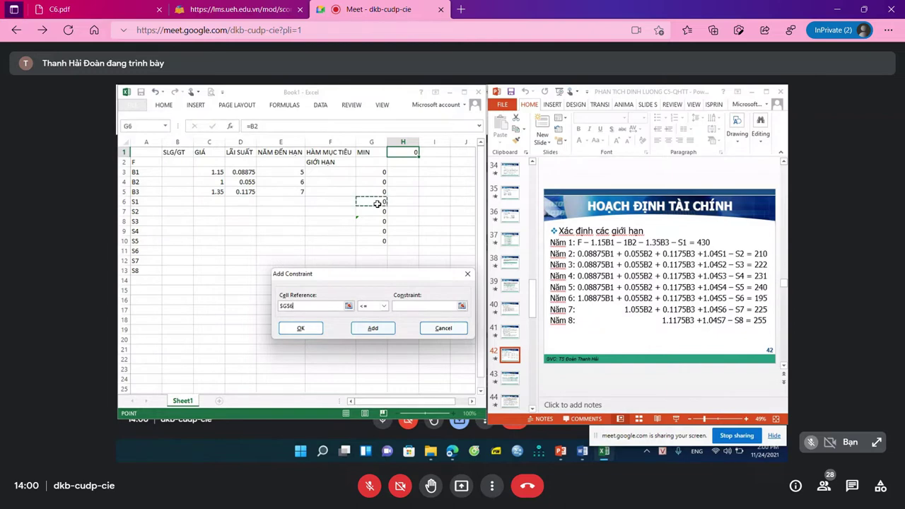
pyautogui.click(383, 306)
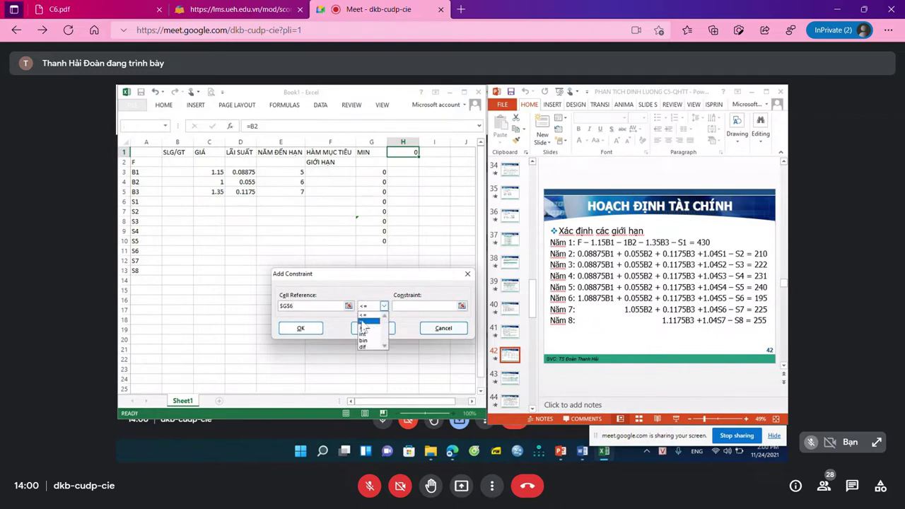
pyautogui.click(362, 321)
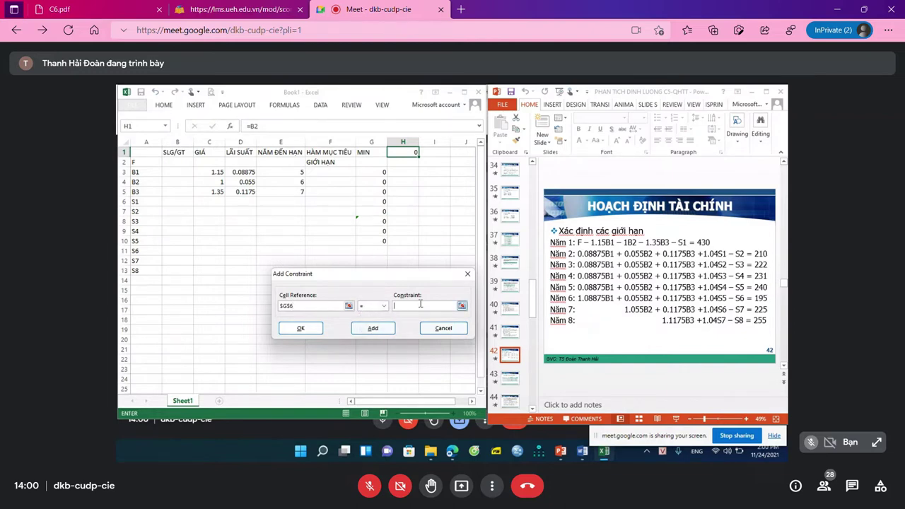
pyautogui.write('231')
pyautogui.click(376, 330)
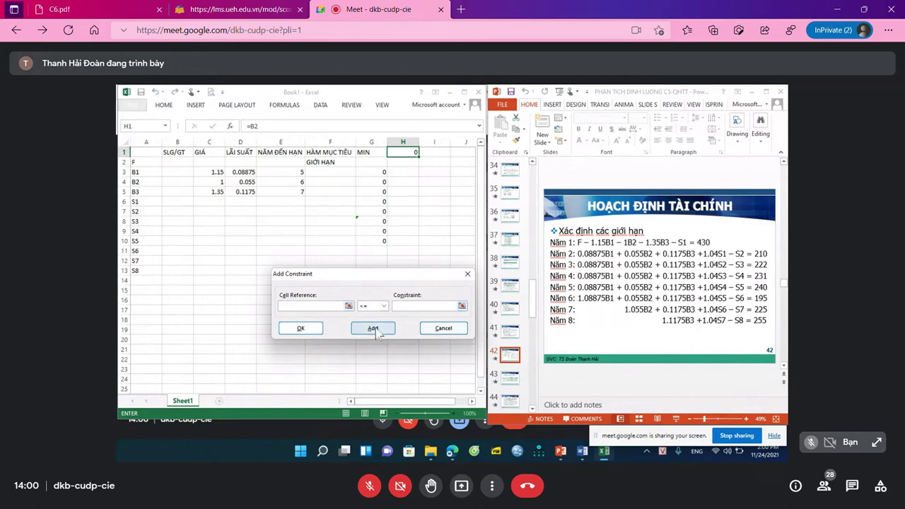
# Add the year 5 constraint G7 = 240 to the Solver model
pyautogui.click(379, 211)
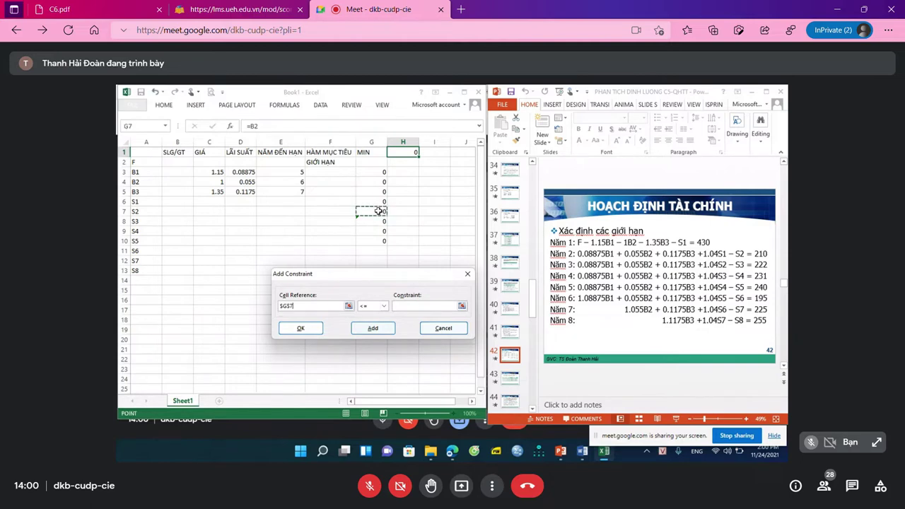
pyautogui.click(383, 306)
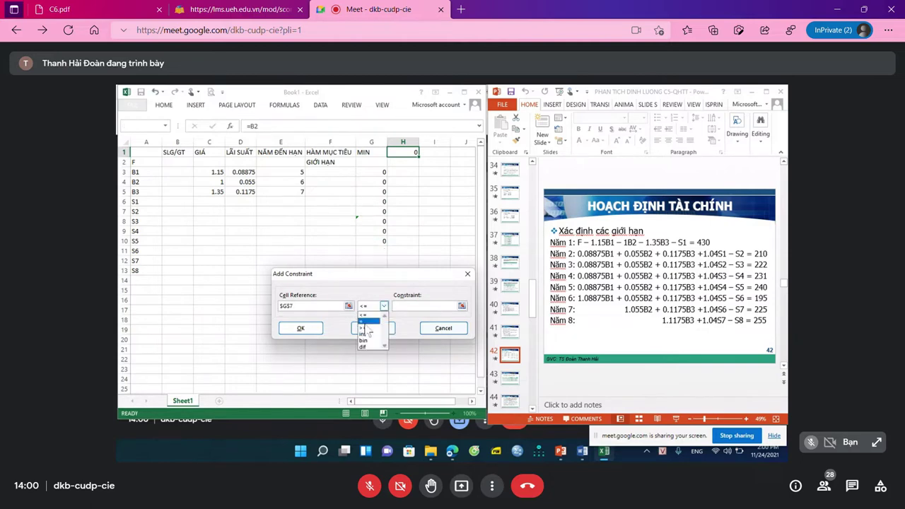
pyautogui.click(366, 322)
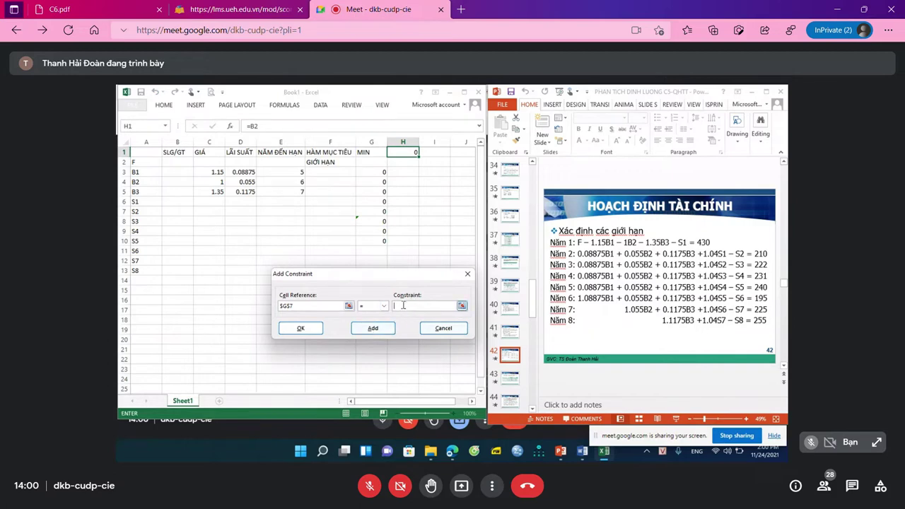
pyautogui.write('240')
pyautogui.click(377, 338)
# Add the year 6 constraint G8 = 195 to the Solver model
pyautogui.click(374, 224)
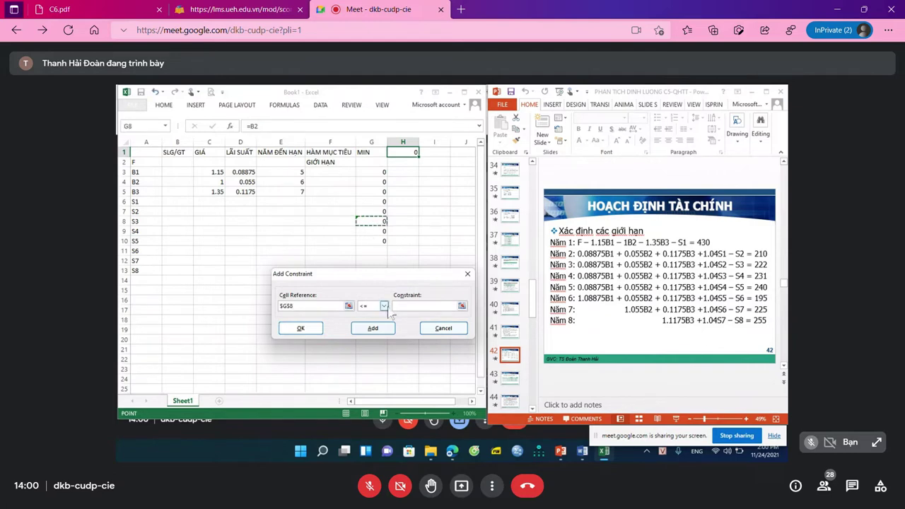
pyautogui.click(386, 309)
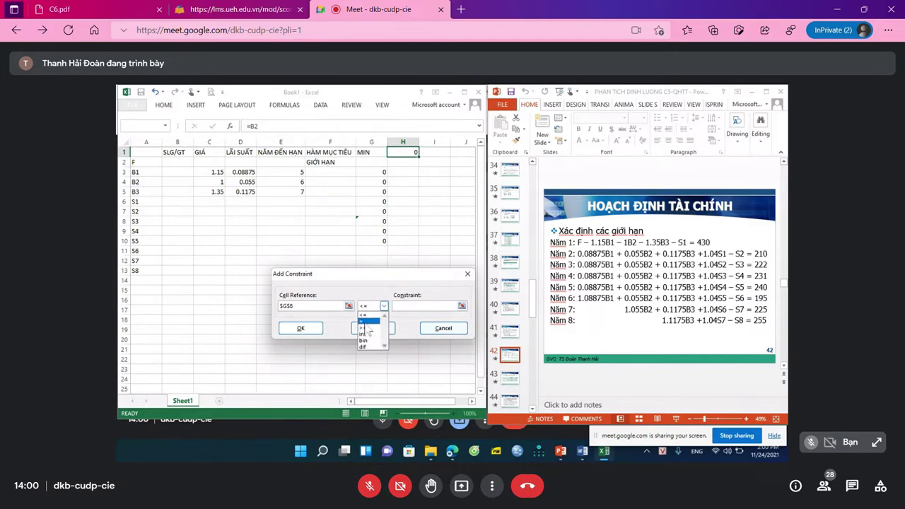
pyautogui.click(368, 324)
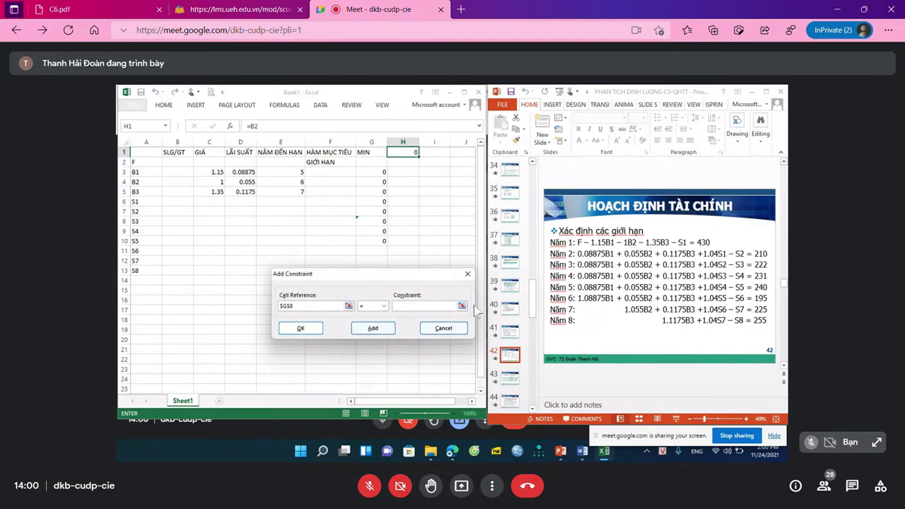
pyautogui.write('195')
pyautogui.click(370, 331)
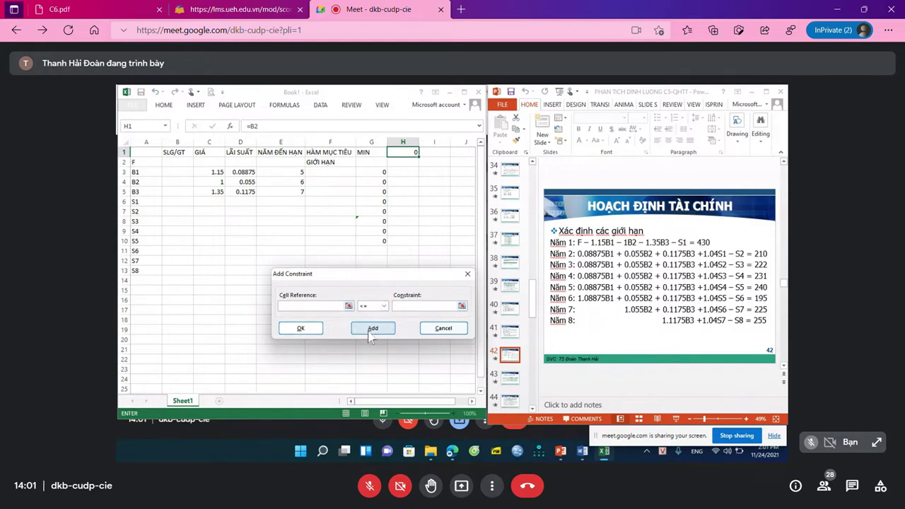
# Add the year 7 constraint G9 = 225 to the Solver model
pyautogui.click(373, 233)
pyautogui.click(383, 305)
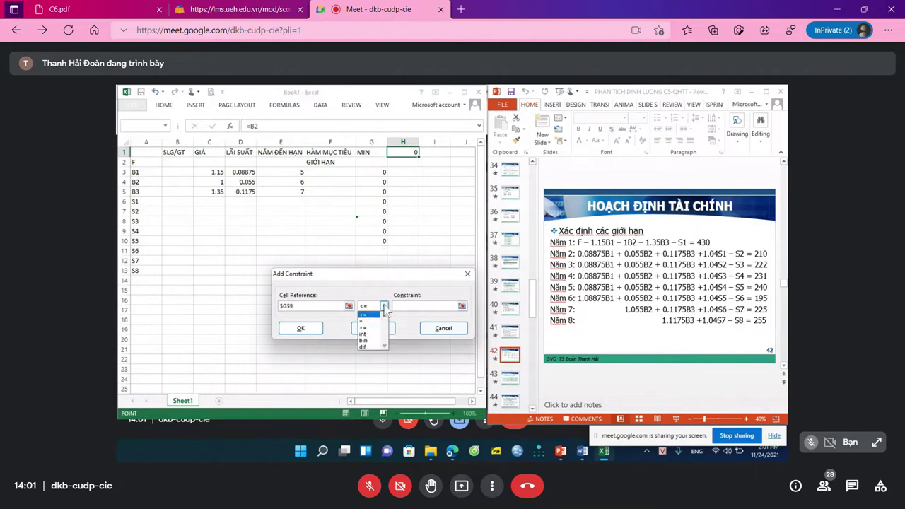
pyautogui.click(369, 322)
pyautogui.click(410, 306)
pyautogui.write('225')
pyautogui.click(370, 329)
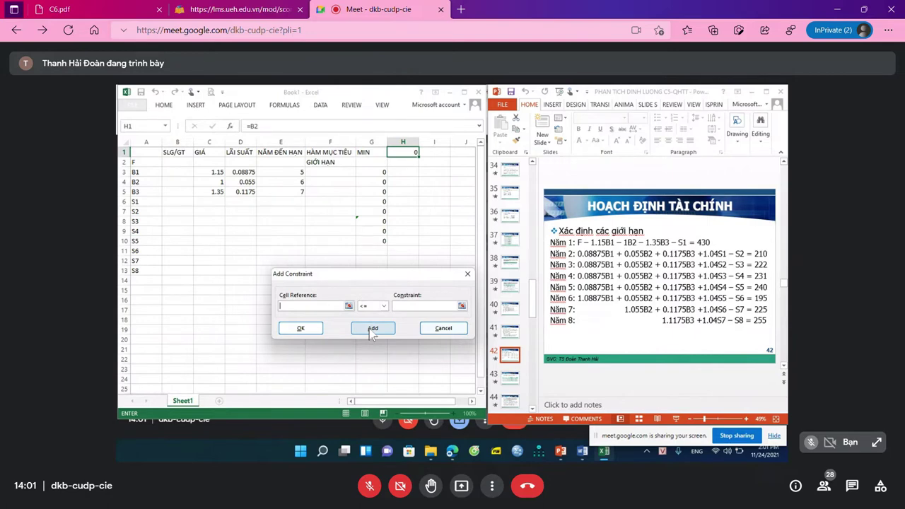
# Add the year 8 constraint G10 = 255 to the Solver model
pyautogui.click(371, 240)
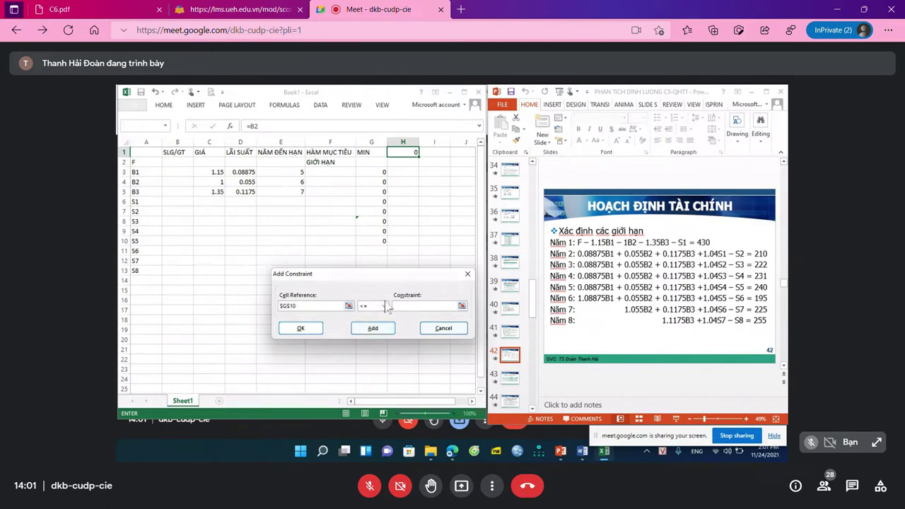
pyautogui.click(386, 306)
pyautogui.click(368, 321)
pyautogui.click(407, 306)
pyautogui.write('25')
pyautogui.click(382, 331)
# Add a constraint requiring the variable cells B3:B13 to be >= 0
pyautogui.moveTo(179, 173); pyautogui.dragTo(188, 269)
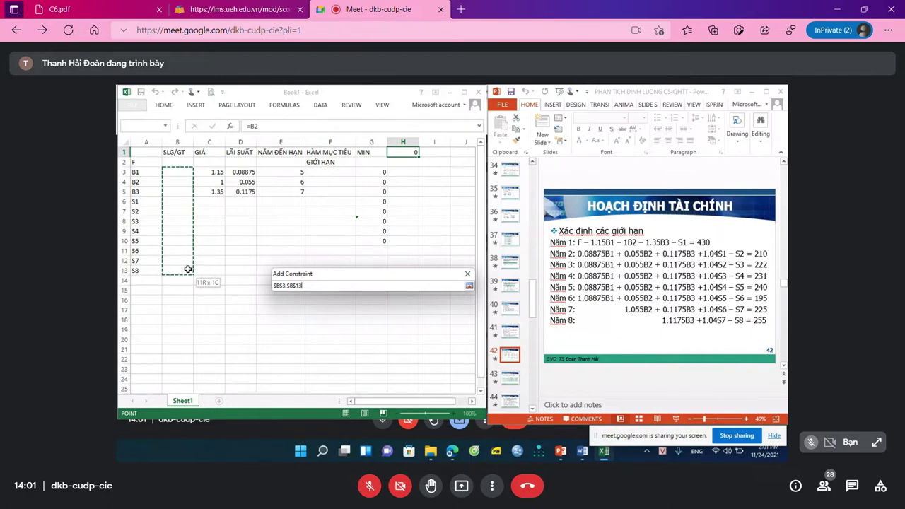
pyautogui.moveTo(188, 270); pyautogui.dragTo(188, 270)
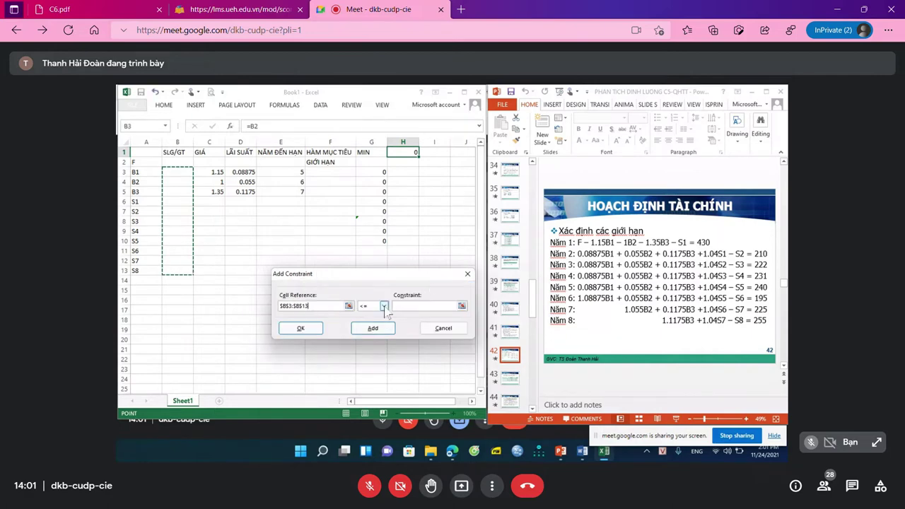
pyautogui.click(383, 306)
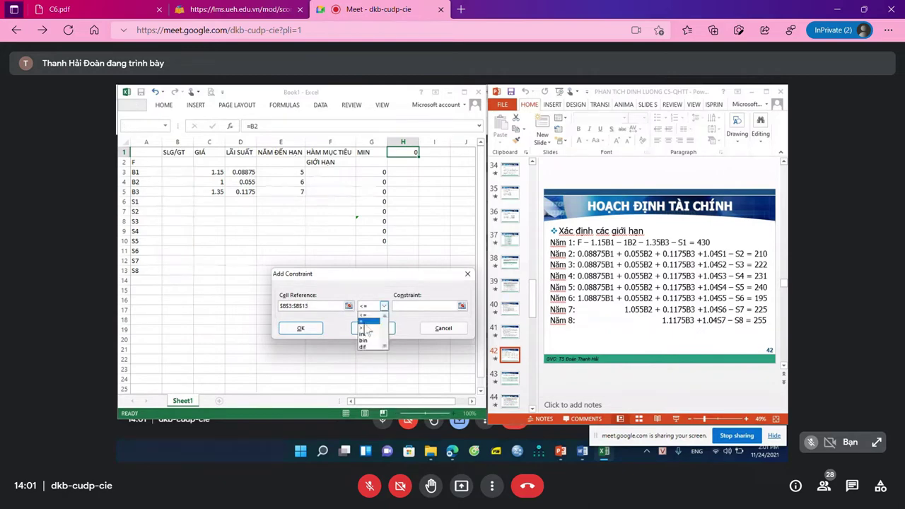
pyautogui.click(368, 332)
pyautogui.click(378, 329)
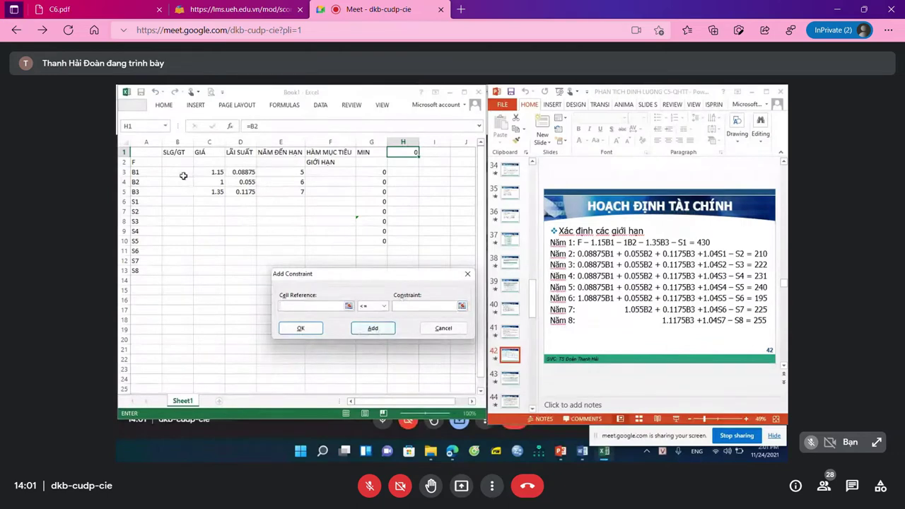
# Add an integer constraint on the bond quantities B3:B5 and return to the Solver parameters
pyautogui.moveTo(184, 175); pyautogui.dragTo(184, 195)
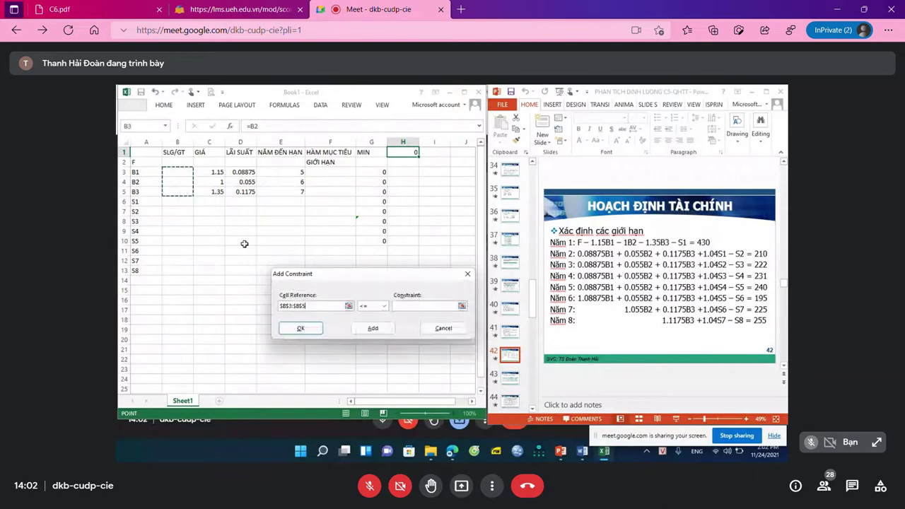
pyautogui.click(384, 306)
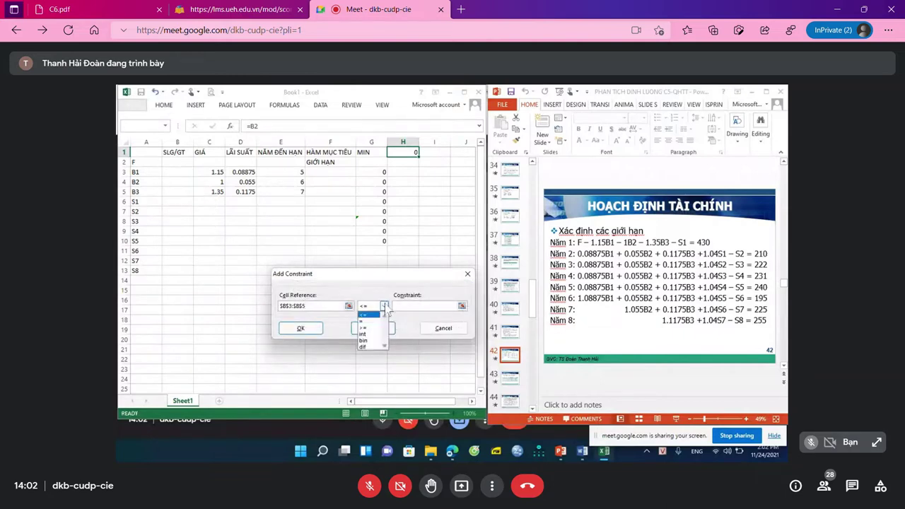
pyautogui.click(367, 333)
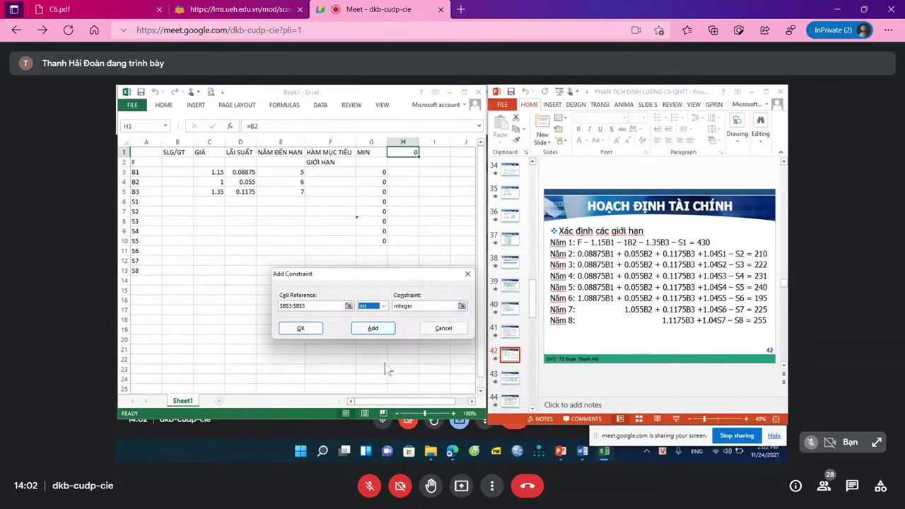
pyautogui.click(302, 327)
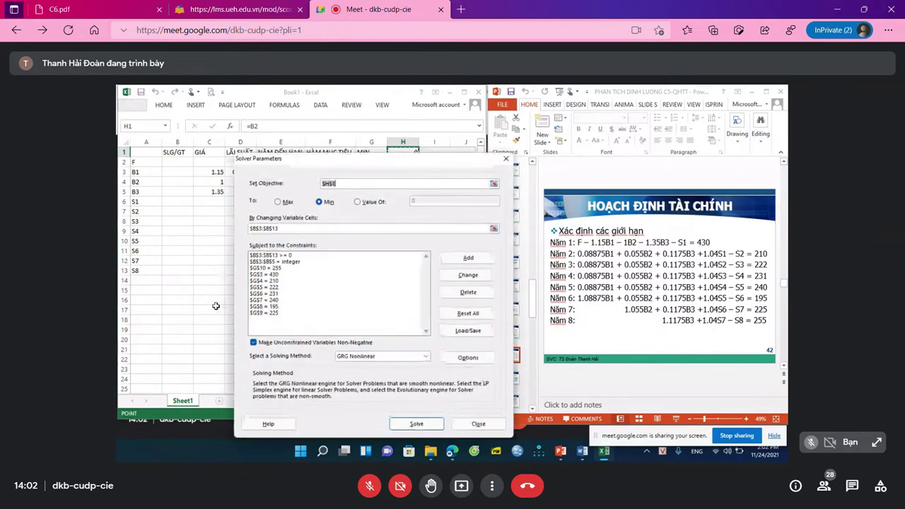
# Run Solver on the model and discard its result
pyautogui.moveTo(410, 168); pyautogui.dragTo(422, 191)
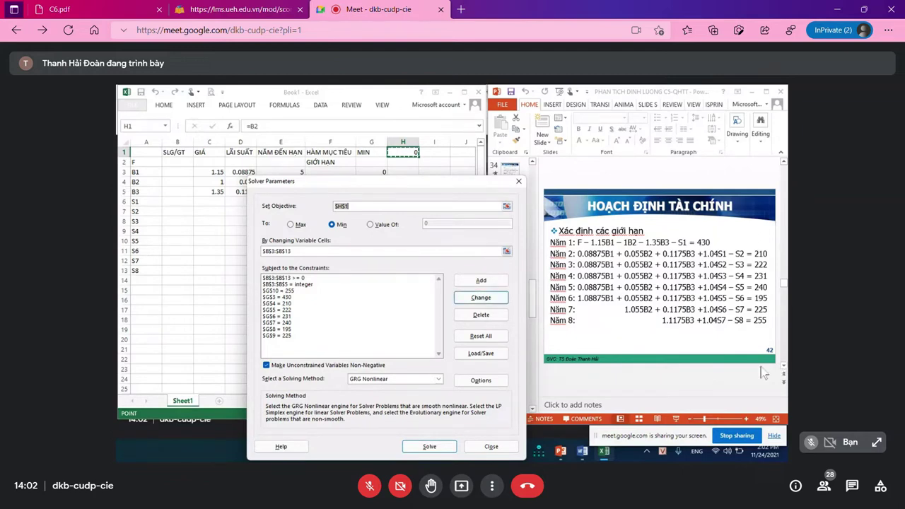
pyautogui.click(444, 448)
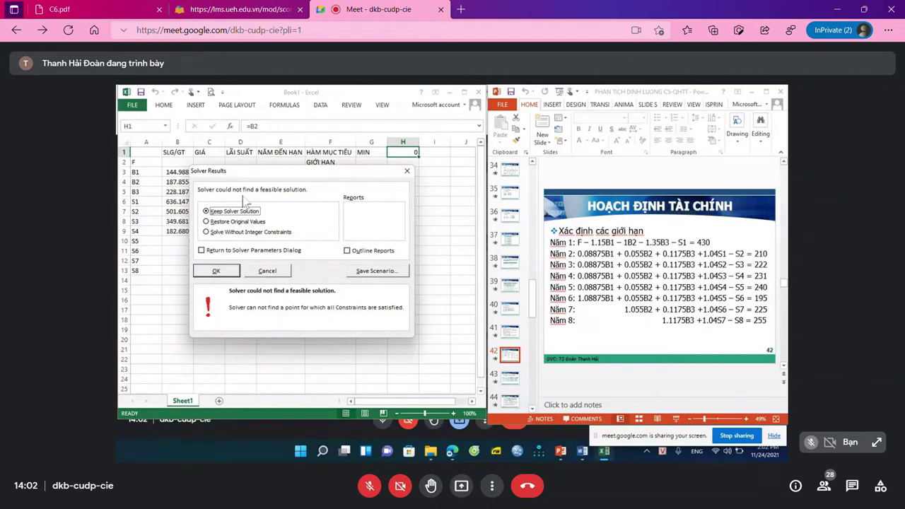
pyautogui.click(267, 271)
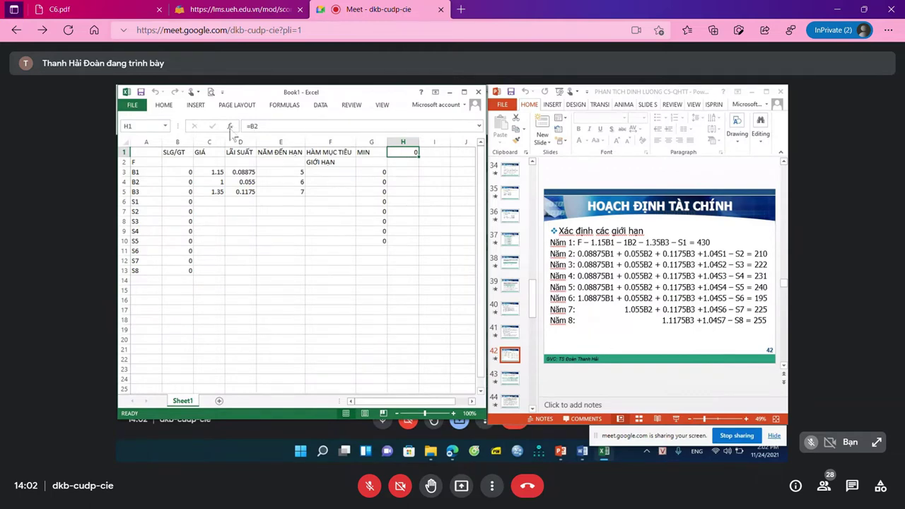
# Replace the formula in H1 with =SUMPRODUCT(C3:C5,B3:B5), combining the bond prices with the bond quantities
pyautogui.click(175, 162)
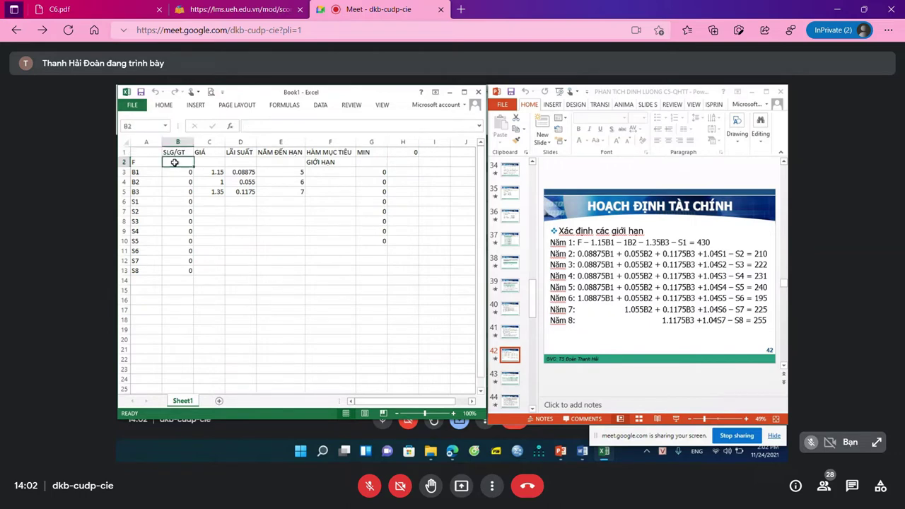
pyautogui.click(408, 154)
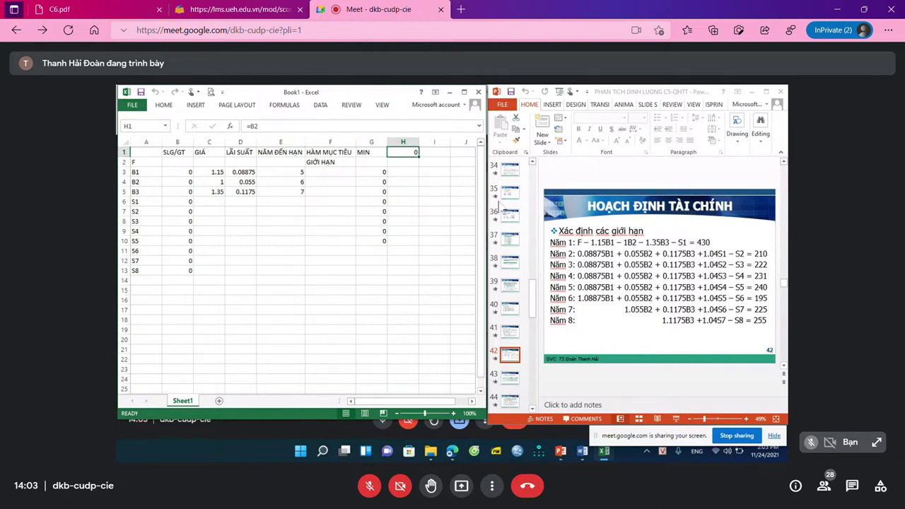
pyautogui.write('=')
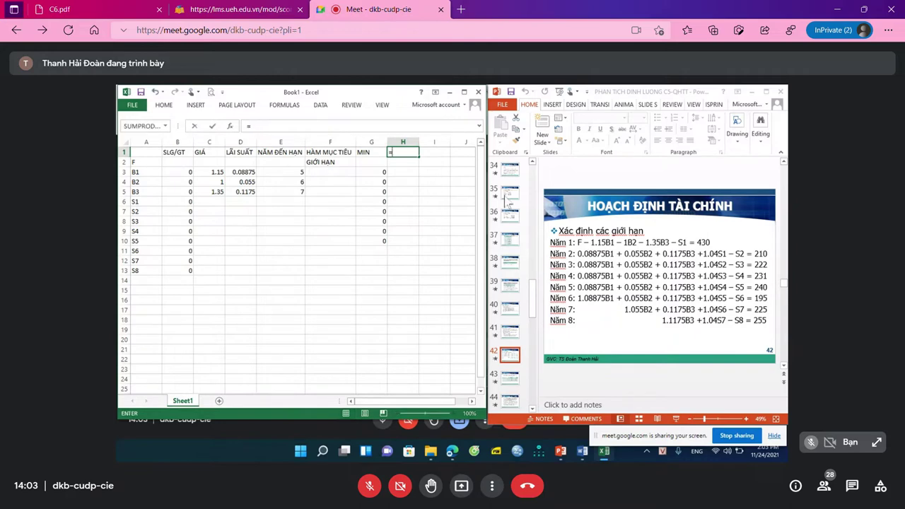
pyautogui.click(139, 126)
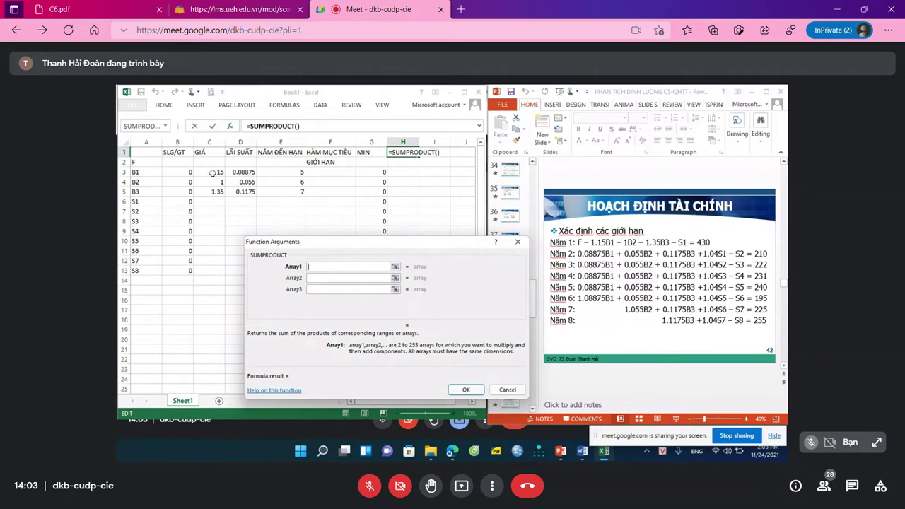
pyautogui.moveTo(212, 174); pyautogui.dragTo(214, 192)
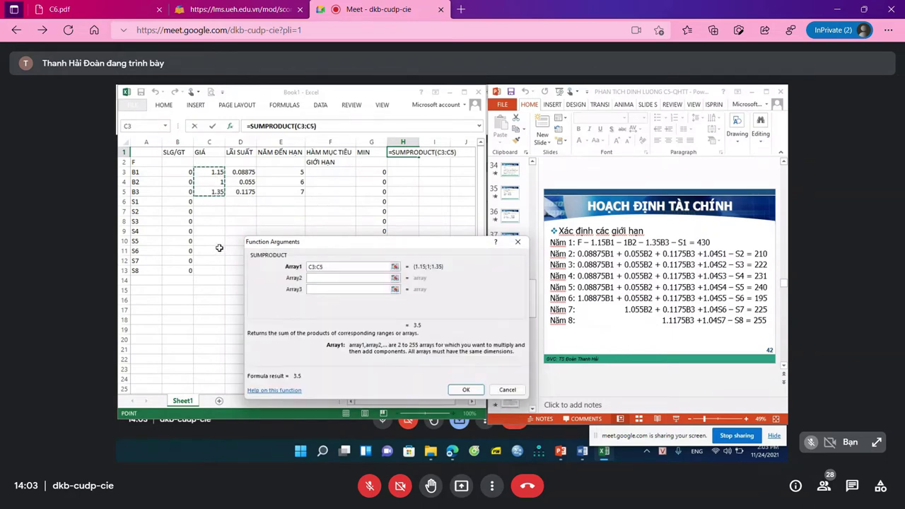
pyautogui.click(317, 277)
pyautogui.moveTo(174, 174); pyautogui.dragTo(182, 191)
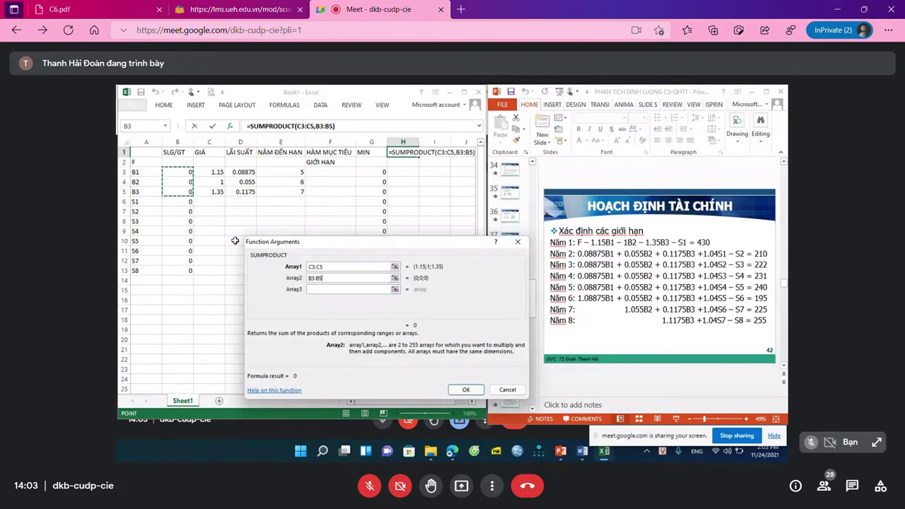
pyautogui.click(465, 391)
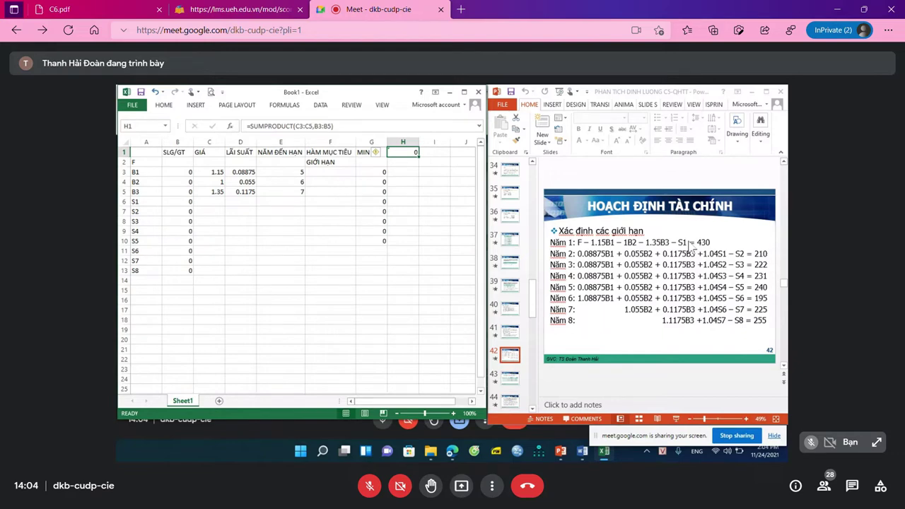
# Extend the objective formula in H1 to =SUMPRODUCT(C3:C5,B3:B5)+B6+430
pyautogui.click(335, 126)
pyautogui.write('+')
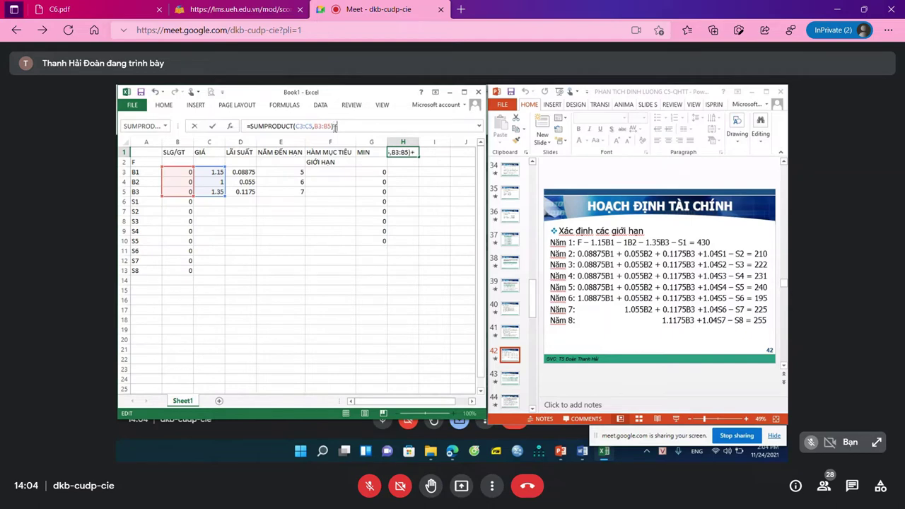
pyautogui.click(180, 204)
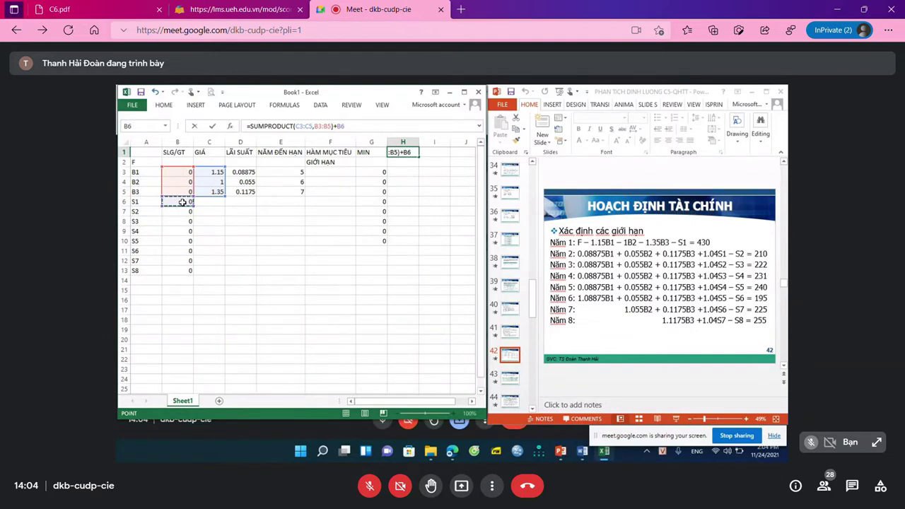
pyautogui.write('+430')
pyautogui.press('Return')
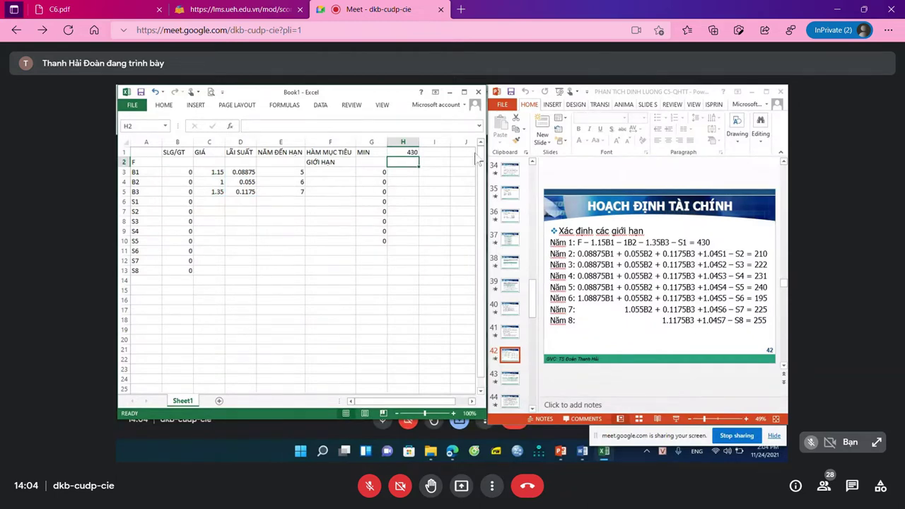
# Run Solver with H1 as the objective to minimize, look over the trial values in column B, and discard the result
pyautogui.click(410, 154)
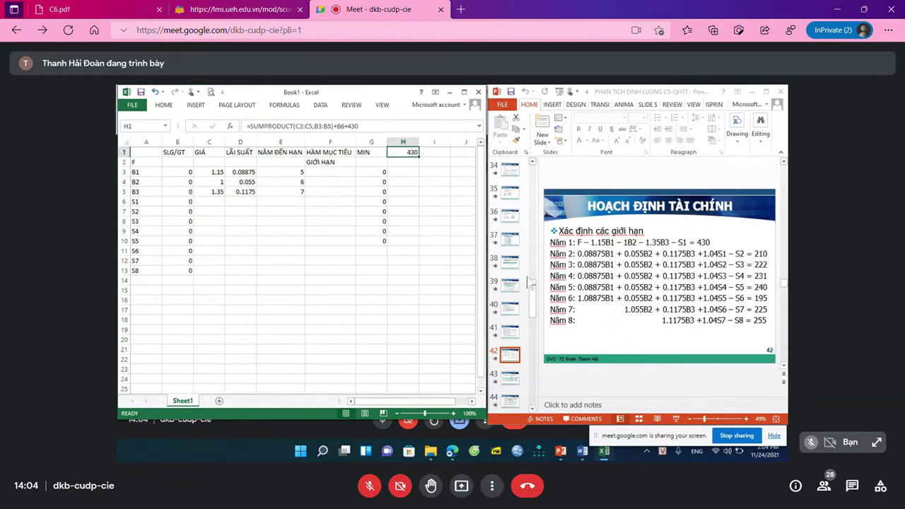
pyautogui.click(322, 105)
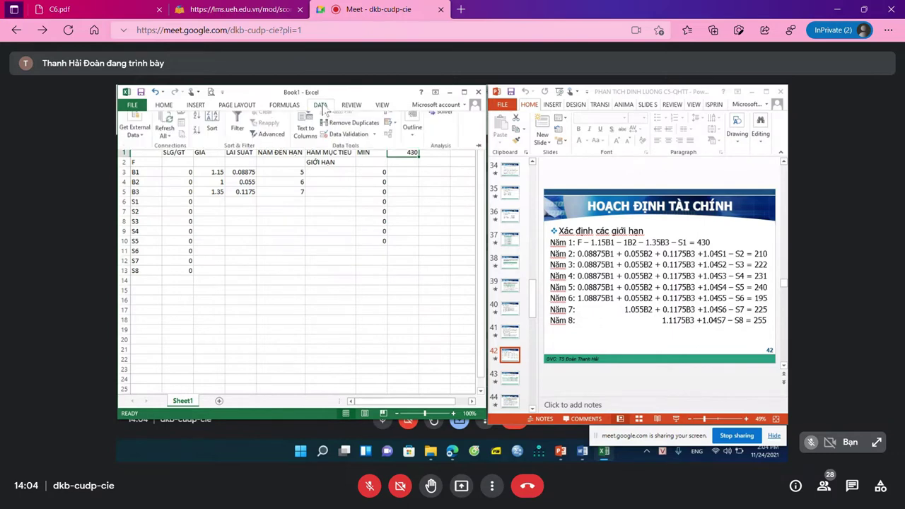
pyautogui.click(442, 119)
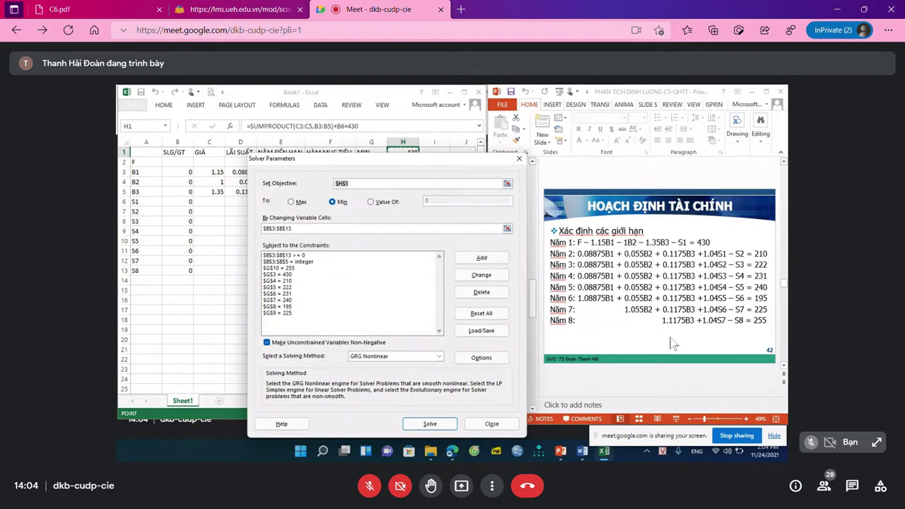
pyautogui.moveTo(441, 166); pyautogui.dragTo(516, 202)
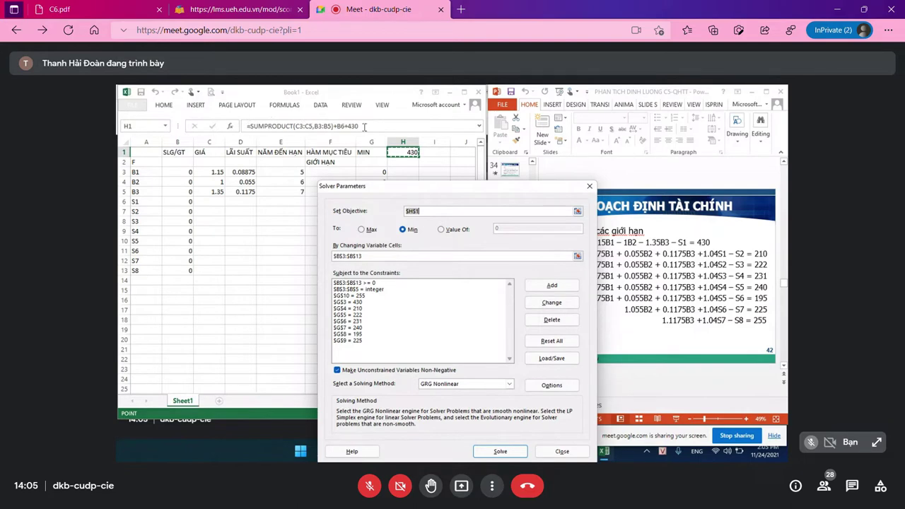
pyautogui.click(498, 451)
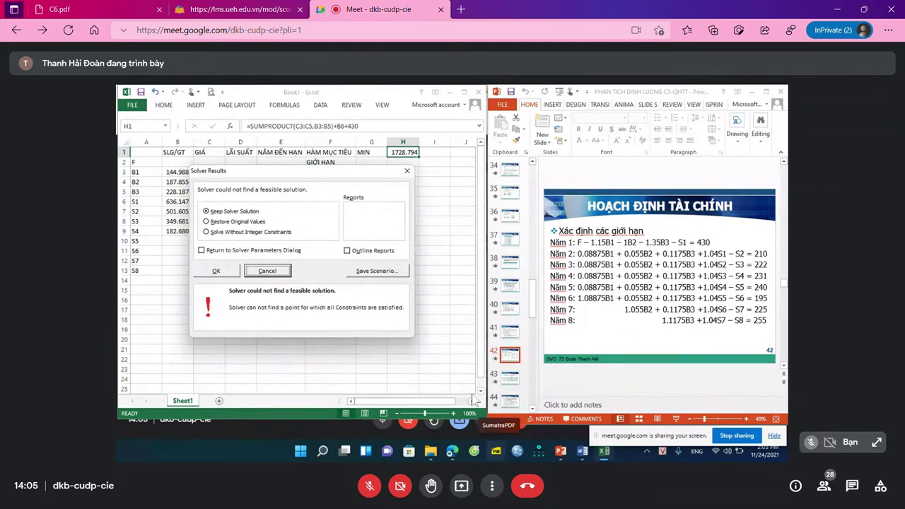
pyautogui.moveTo(283, 181); pyautogui.dragTo(316, 237)
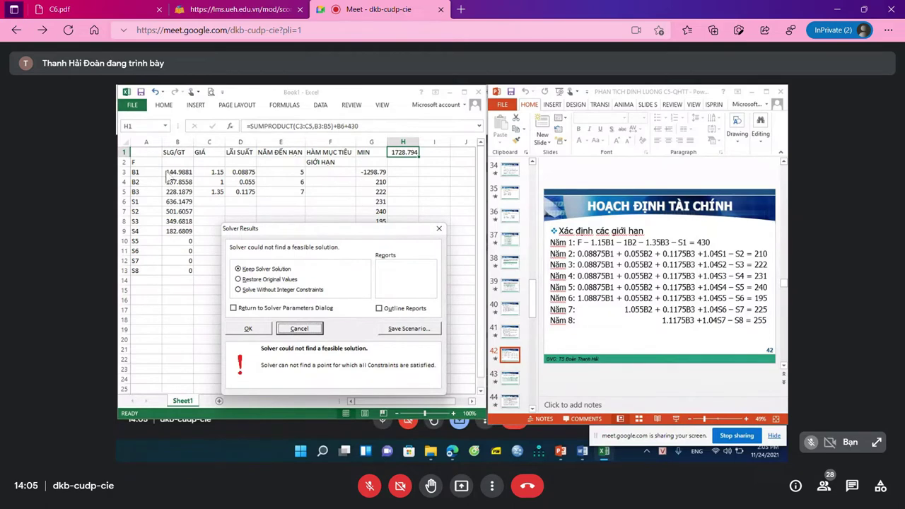
pyautogui.click(299, 329)
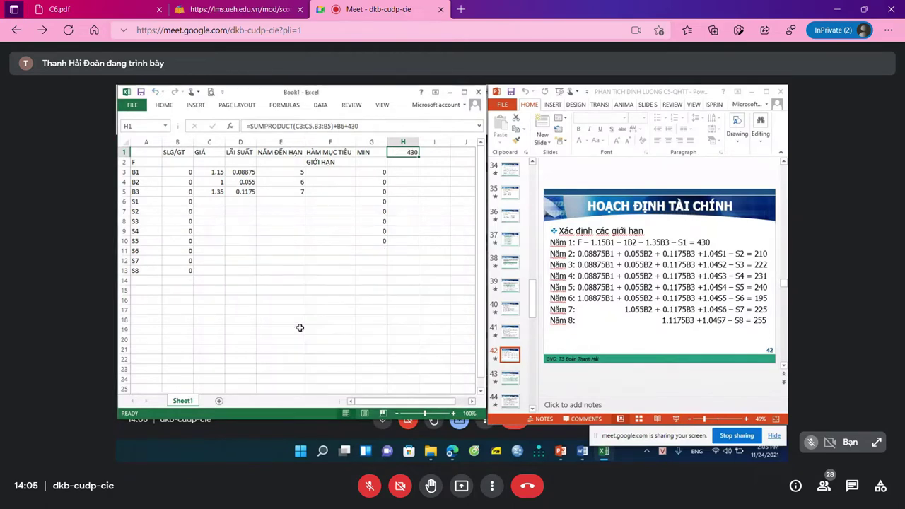
# Change the year 1 constraint formula in G3 to =H1-SUMPRODUCT(C3:C5,B3:B5)-B6
pyautogui.click(372, 173)
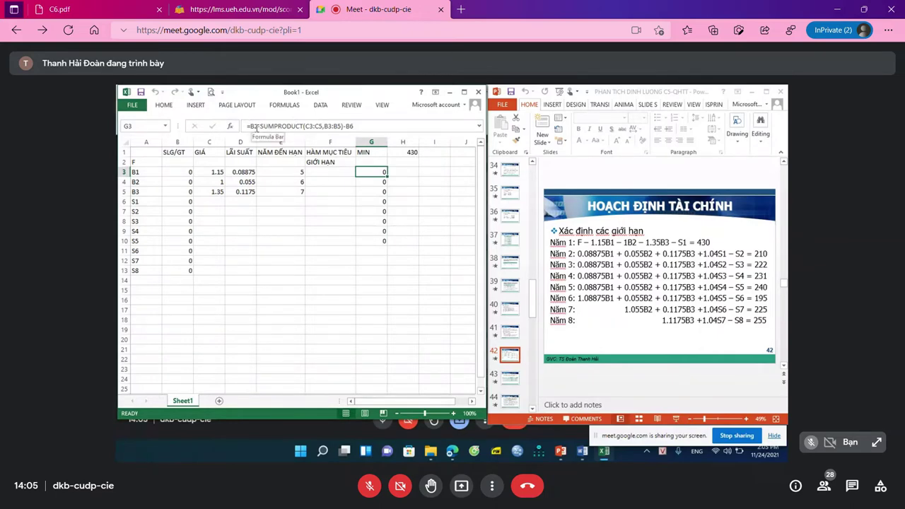
pyautogui.click(255, 126)
pyautogui.press('BackSpace')
pyautogui.write('2')
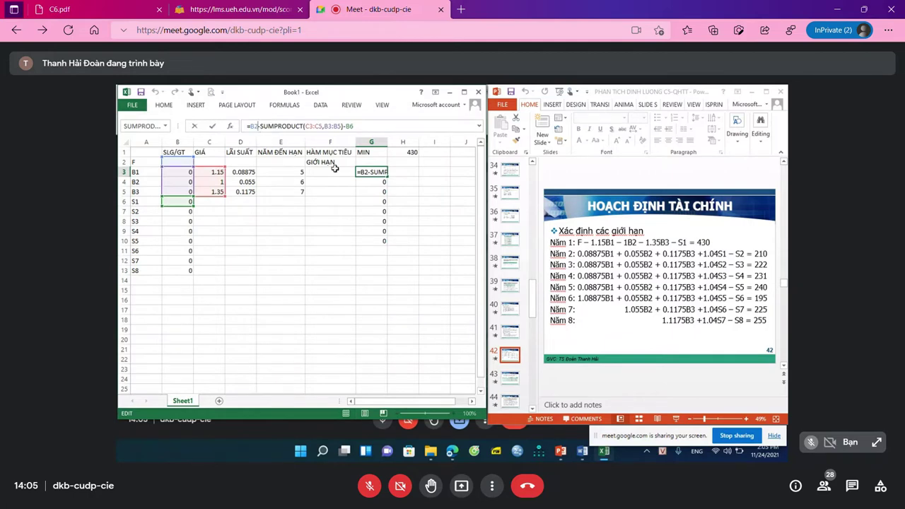
pyautogui.press('BackSpace')
pyautogui.press('BackSpace')
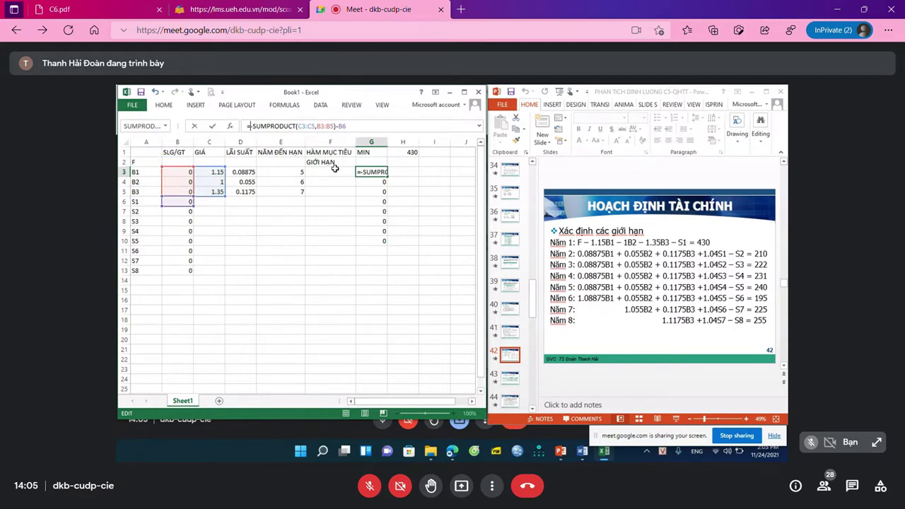
pyautogui.write('H1-')
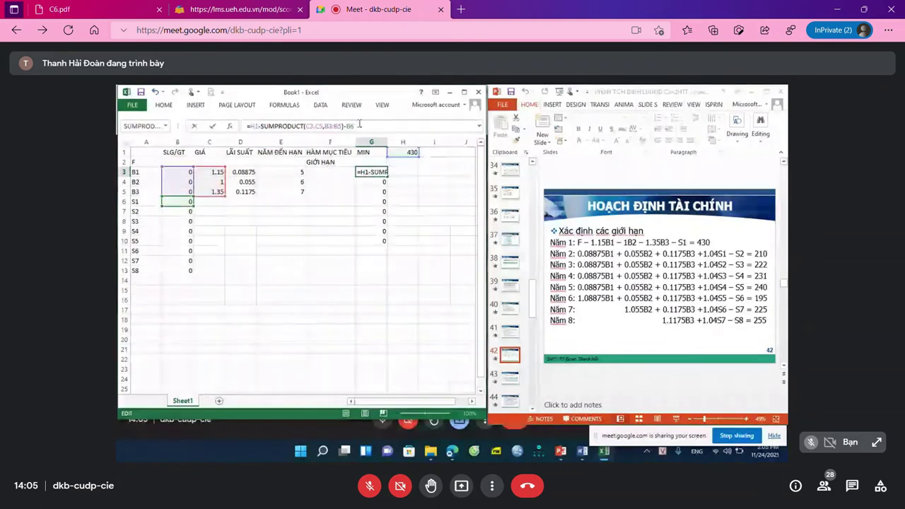
pyautogui.press('Return')
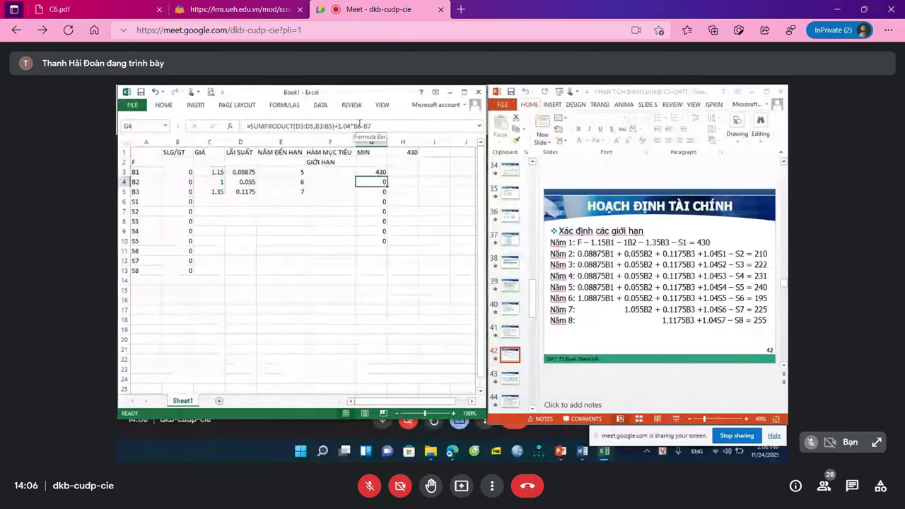
# Run Solver again to minimize H1 by changing B3:B13 under the existing constraints
pyautogui.click(408, 152)
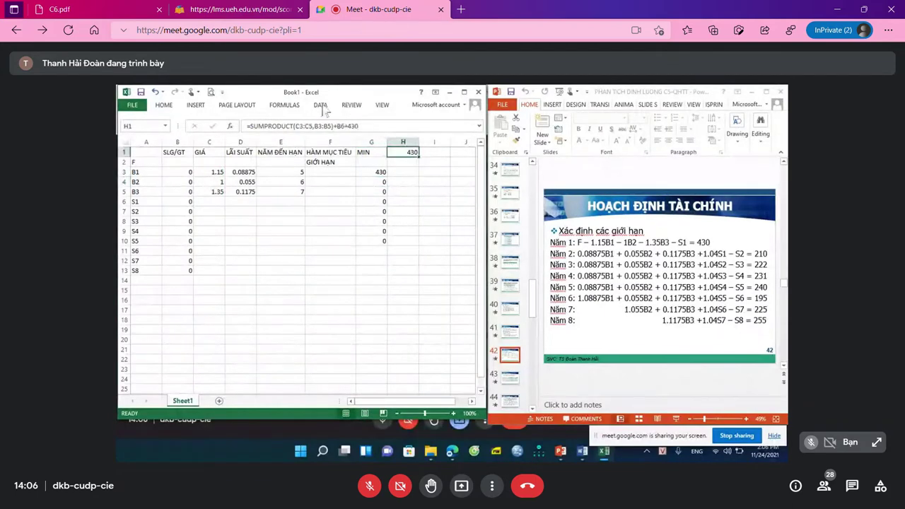
pyautogui.click(320, 105)
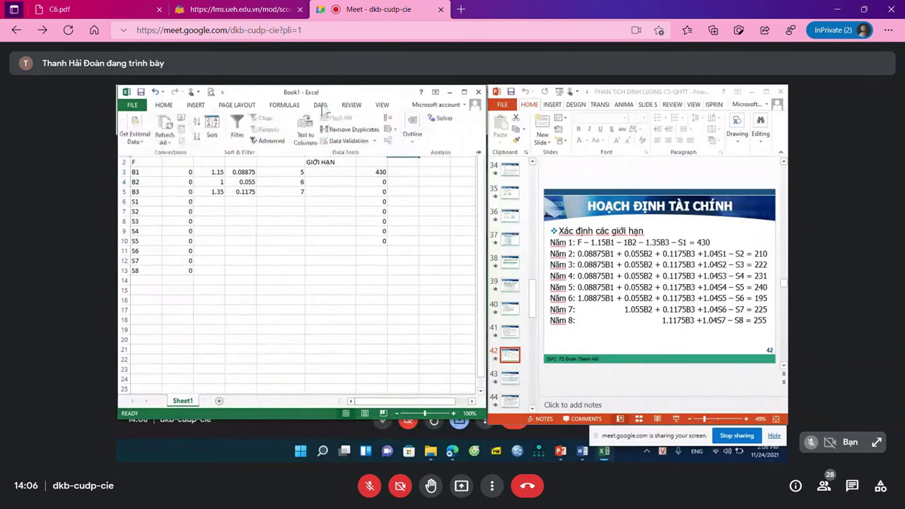
pyautogui.click(444, 122)
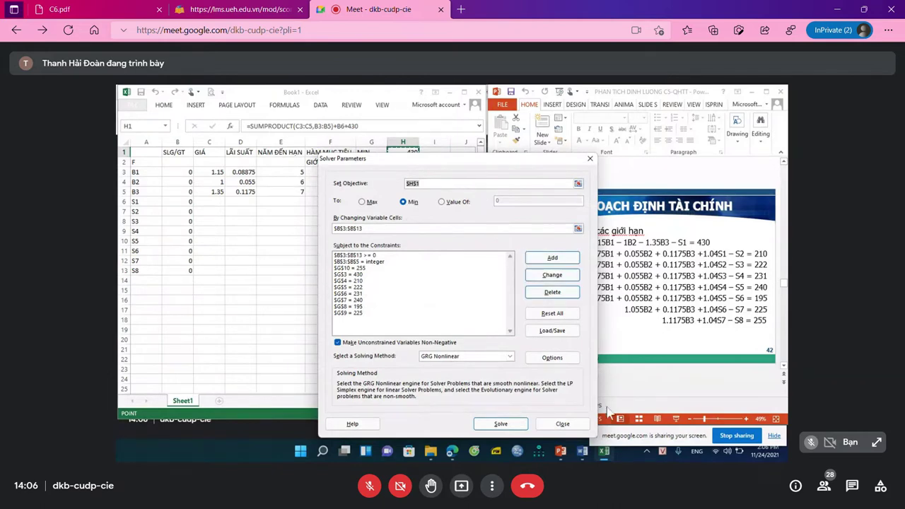
pyautogui.click(502, 424)
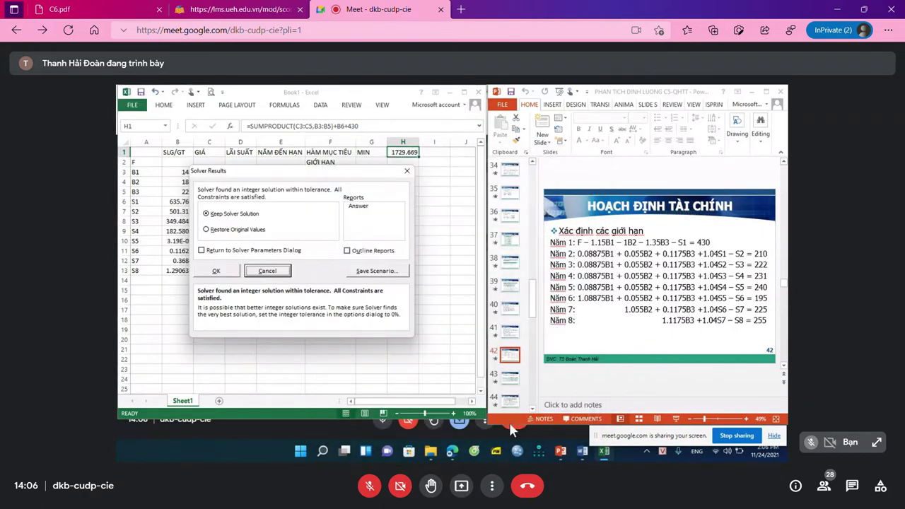
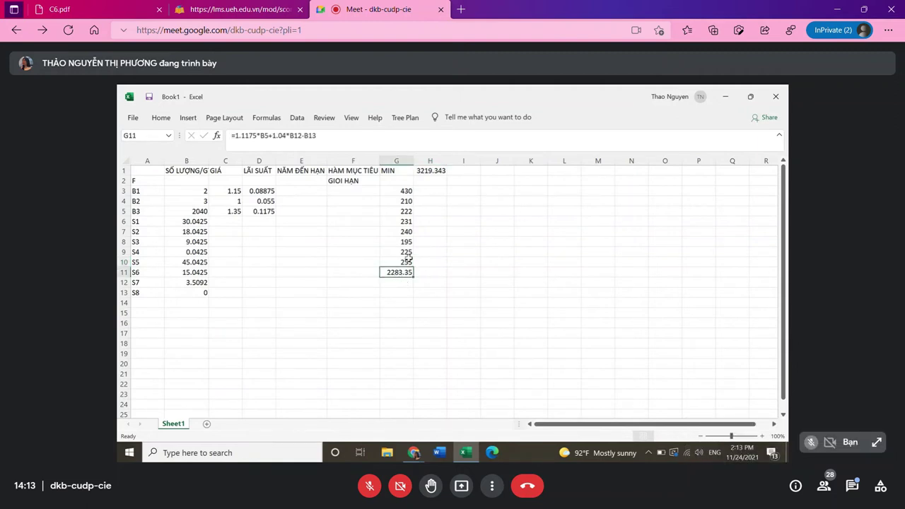
# Show the meeting chat and examine the constraint formulas in G9, G10 and G11 and the objective formula in H1
pyautogui.hotkey('ctrl', 'alt', 'c')
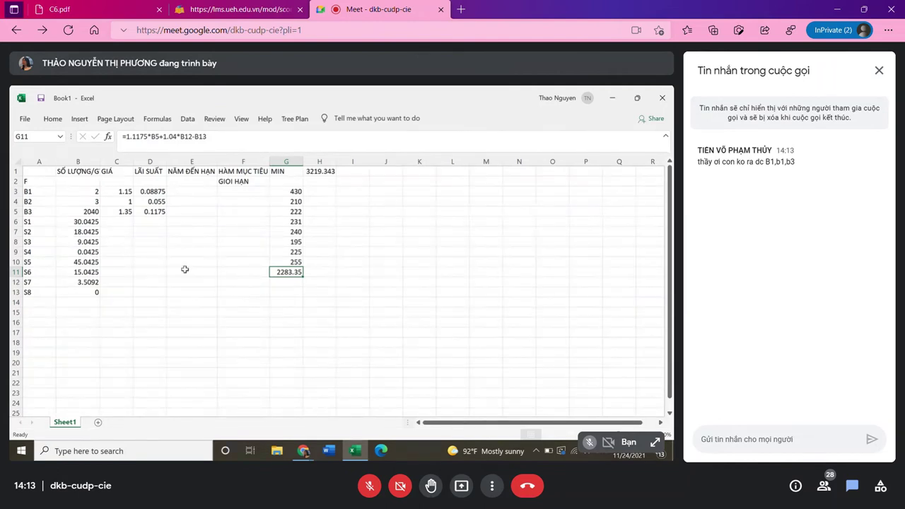
pyautogui.click(139, 136)
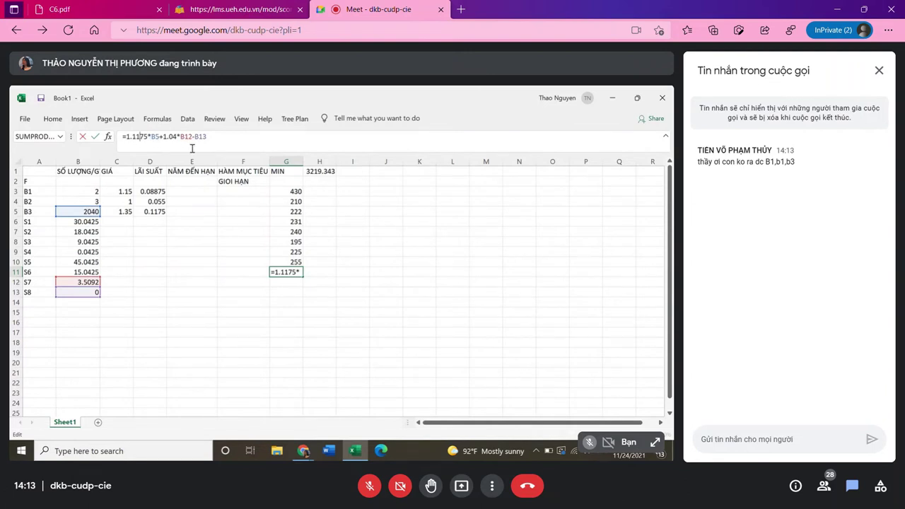
pyautogui.doubleClick(275, 272)
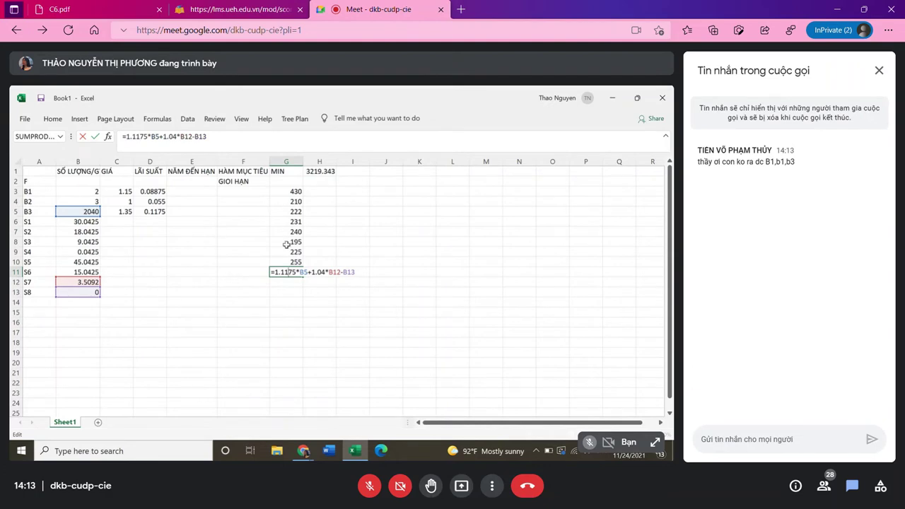
pyautogui.click(281, 263)
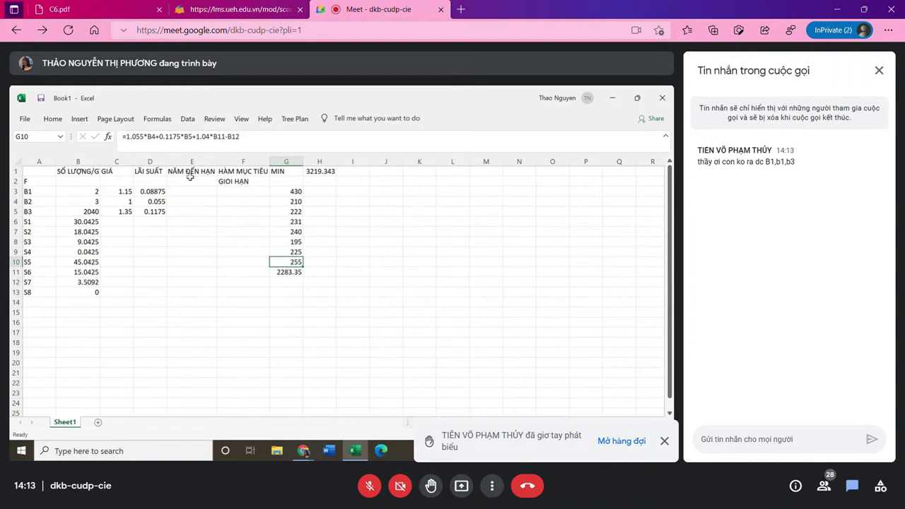
pyautogui.click(274, 274)
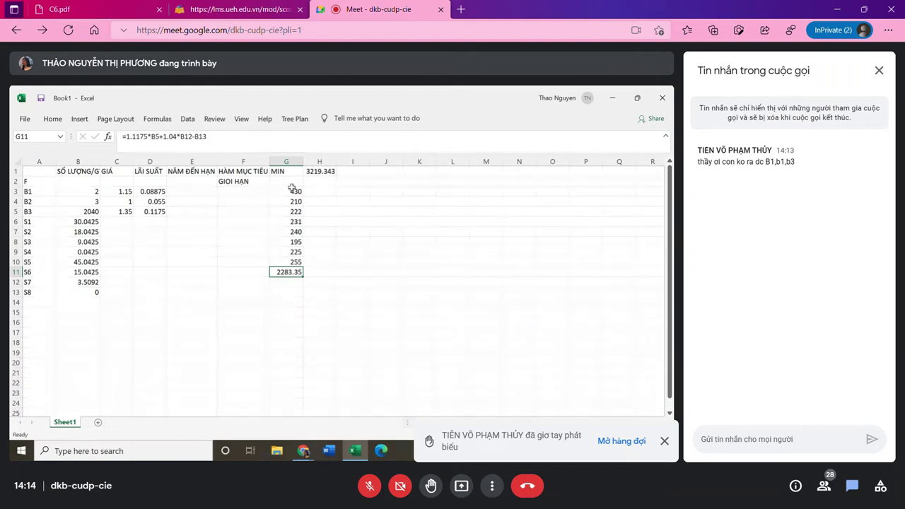
pyautogui.click(276, 254)
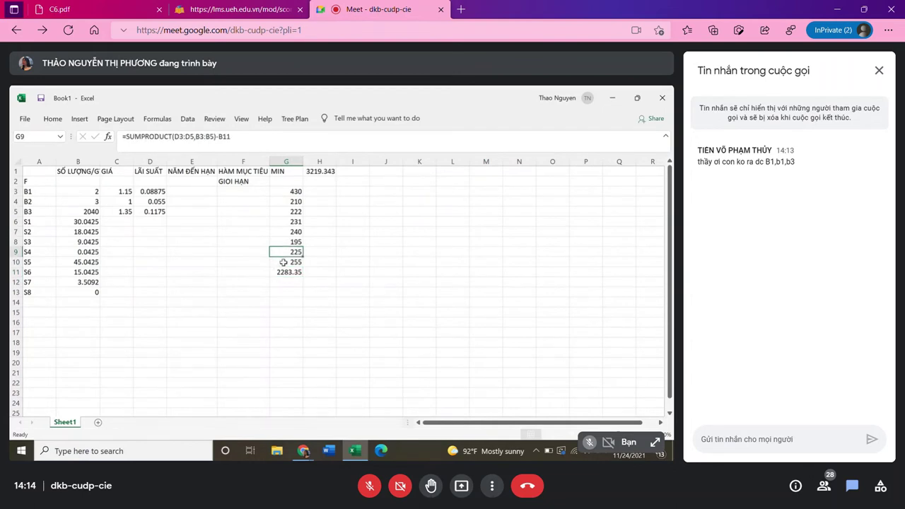
pyautogui.click(286, 263)
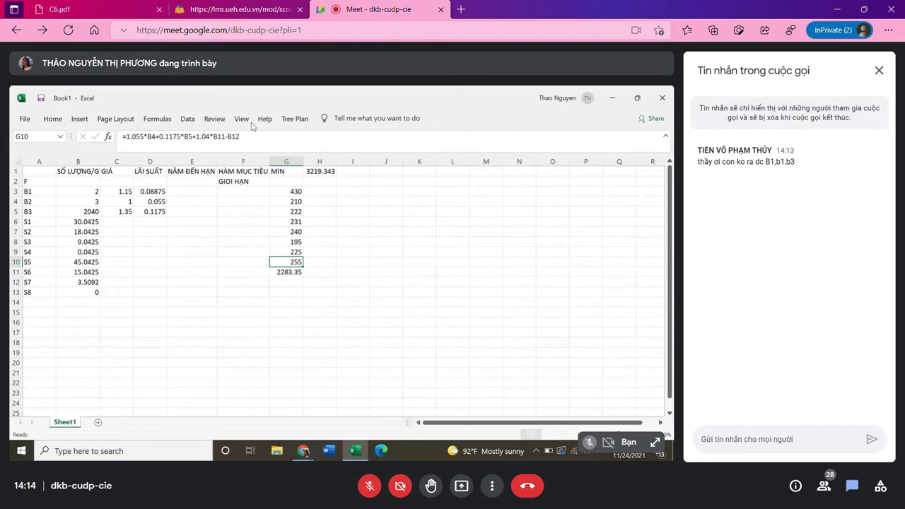
pyautogui.click(192, 121)
pyautogui.click(387, 247)
pyautogui.click(323, 174)
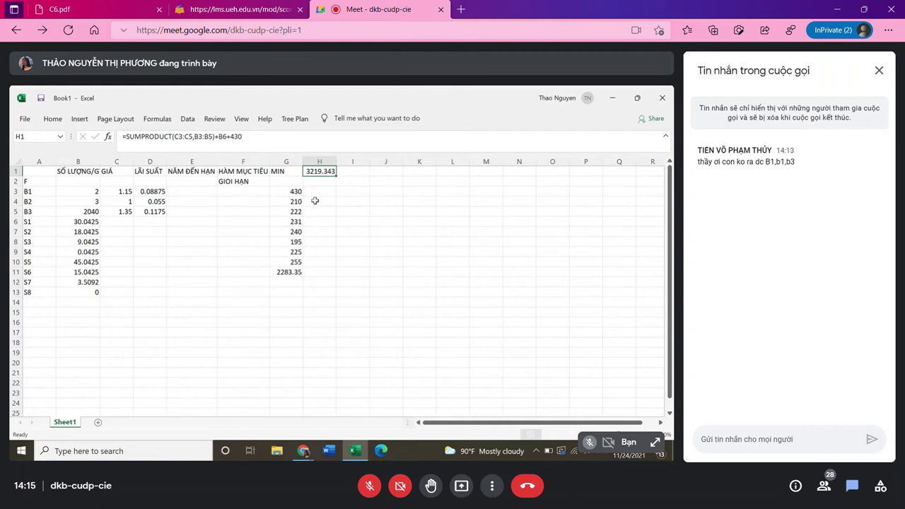
# Clear the variable values in B3:B13
pyautogui.moveTo(70, 189); pyautogui.dragTo(93, 293)
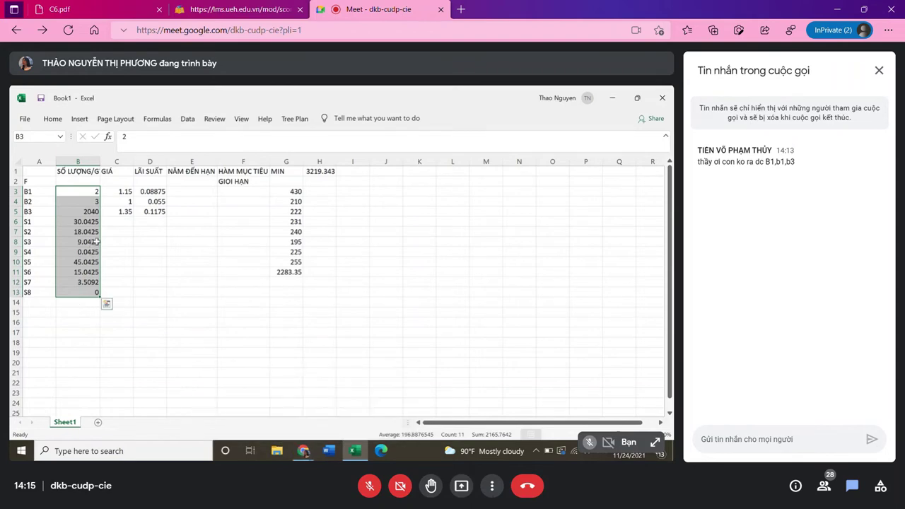
pyautogui.press('Delete')
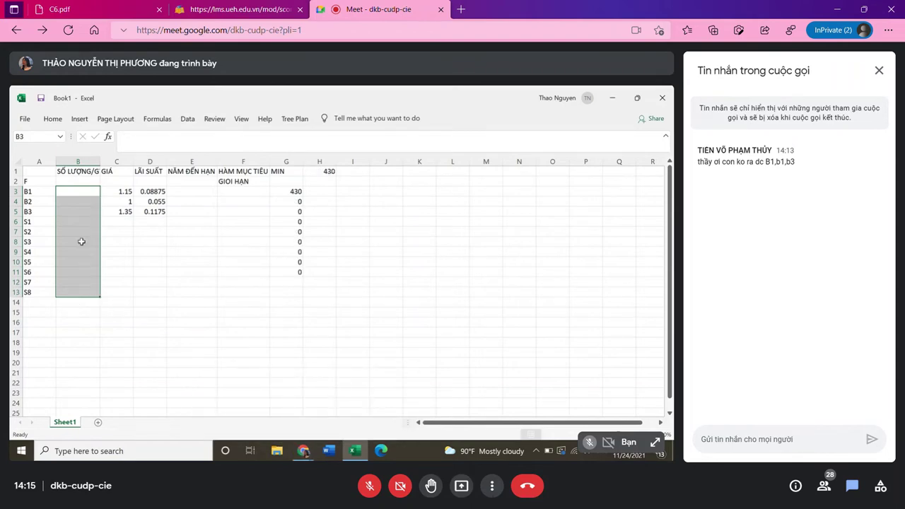
pyautogui.click(173, 271)
pyautogui.click(286, 201)
pyautogui.click(263, 212)
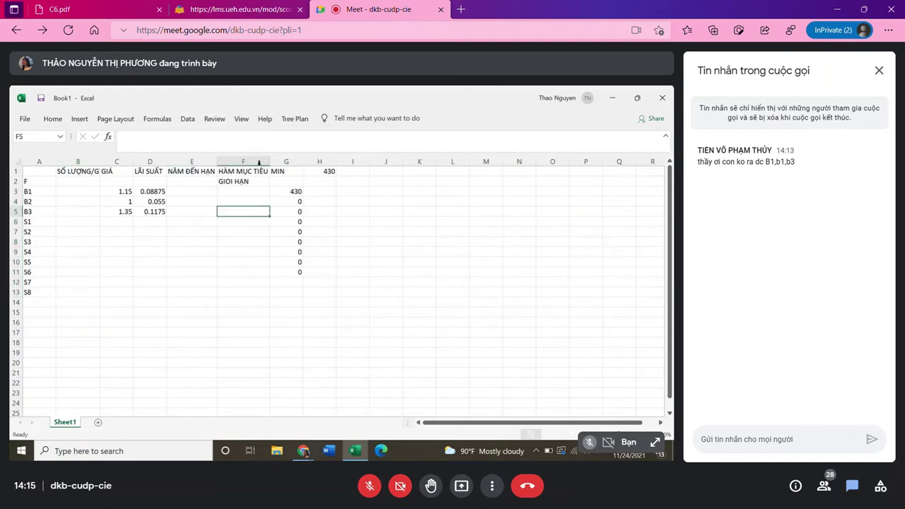
# Review Solver's objective, variable cells and constraints without solving, and hide the meeting chat
pyautogui.click(188, 119)
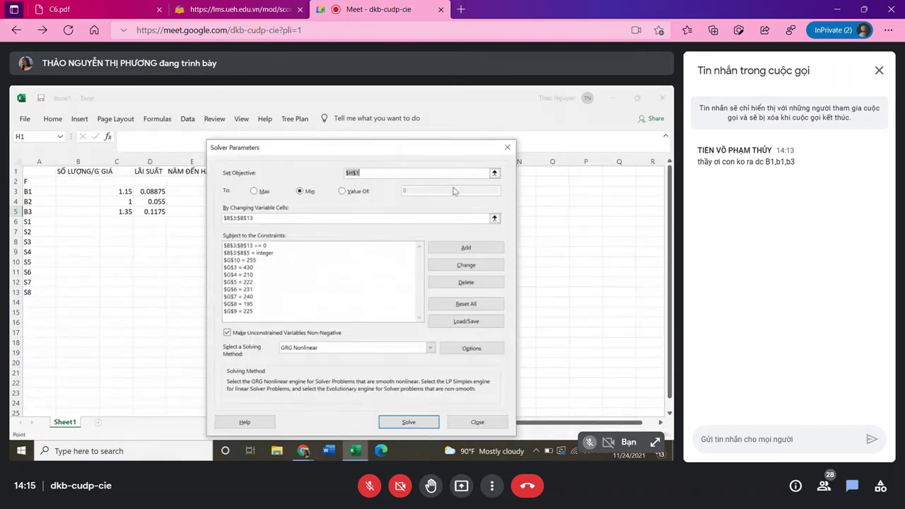
pyautogui.moveTo(347, 152); pyautogui.dragTo(489, 138)
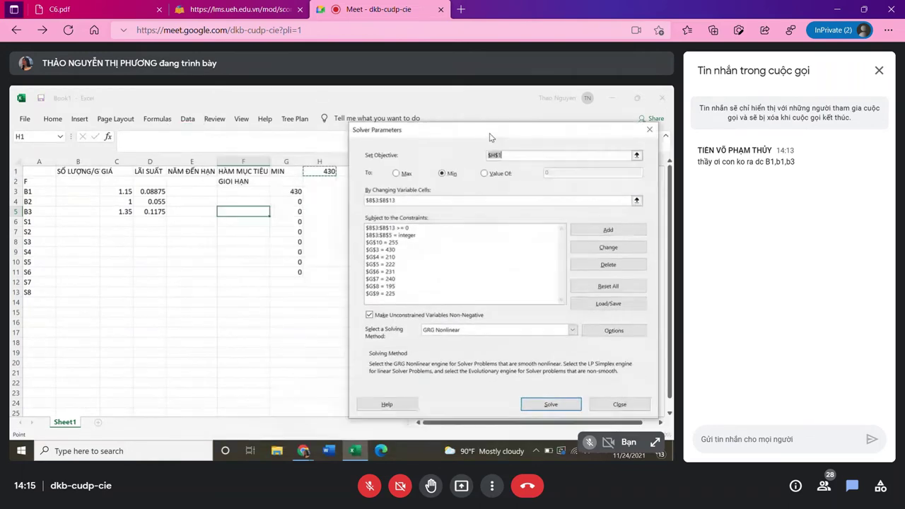
pyautogui.click(323, 174)
pyautogui.click(398, 200)
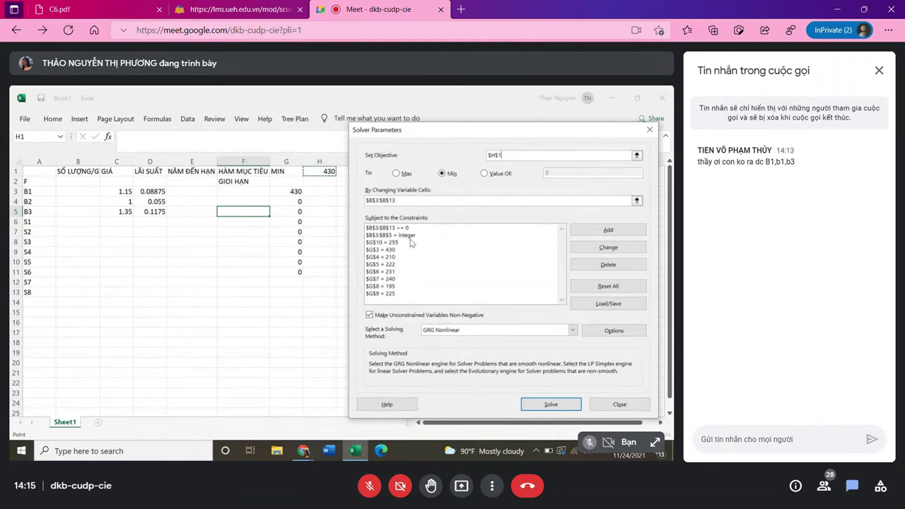
pyautogui.hotkey('ctrl', 'alt', 'c')
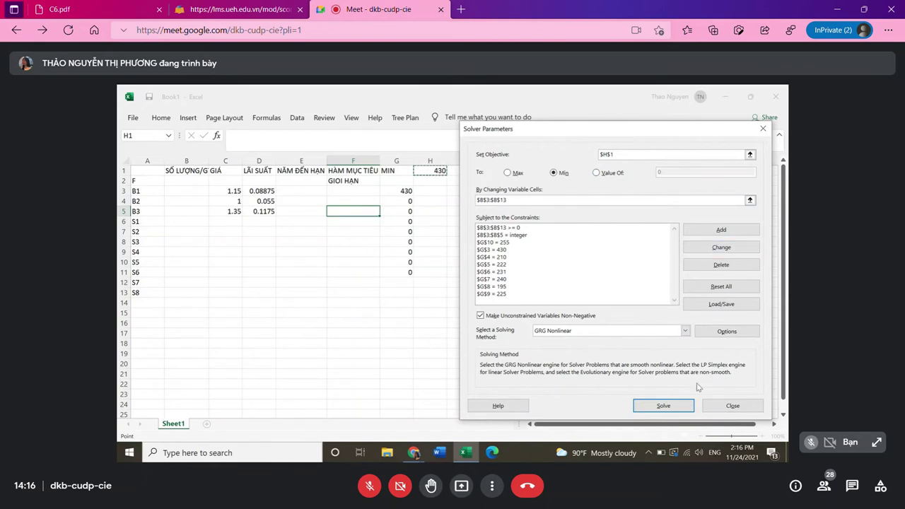
pyautogui.click(732, 406)
# Run Solver to minimize H1 by changing B3:B13 under the existing constraints, and keep the solution
pyautogui.click(432, 170)
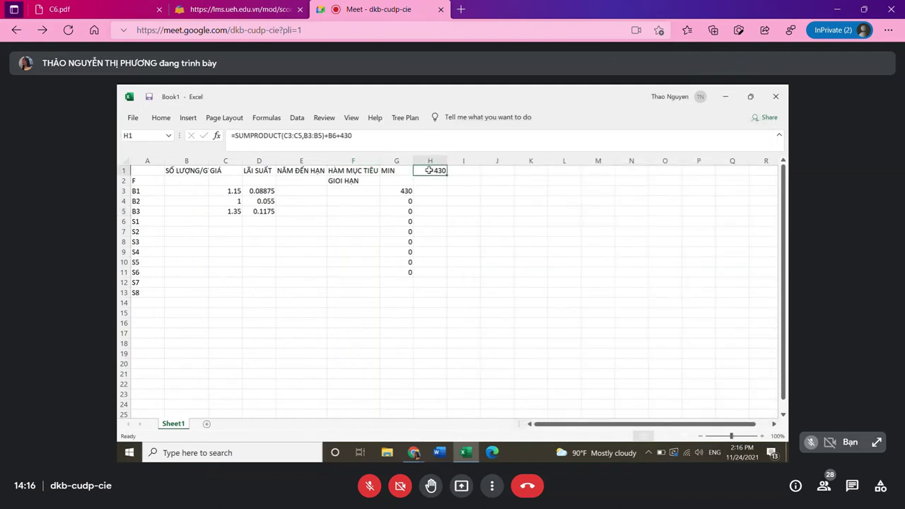
pyautogui.click(297, 118)
pyautogui.click(696, 147)
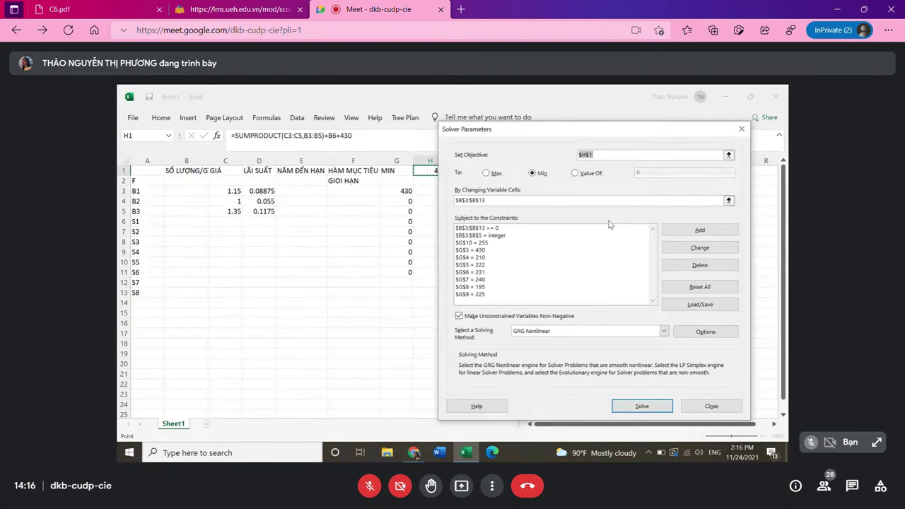
pyautogui.moveTo(417, 454)
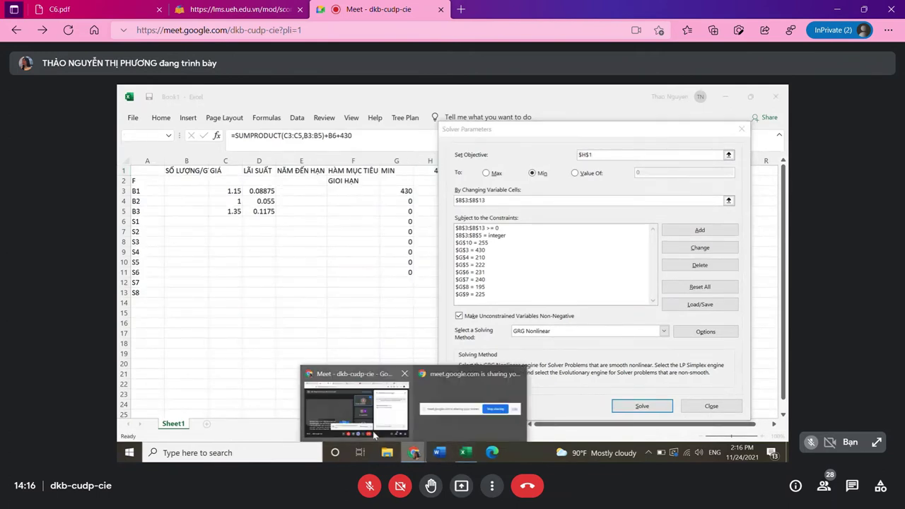
pyautogui.click(357, 407)
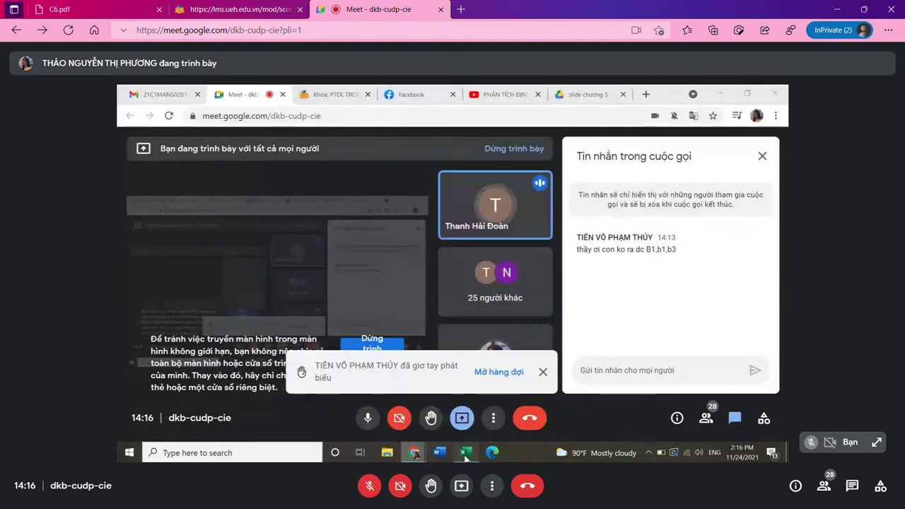
pyautogui.click(466, 452)
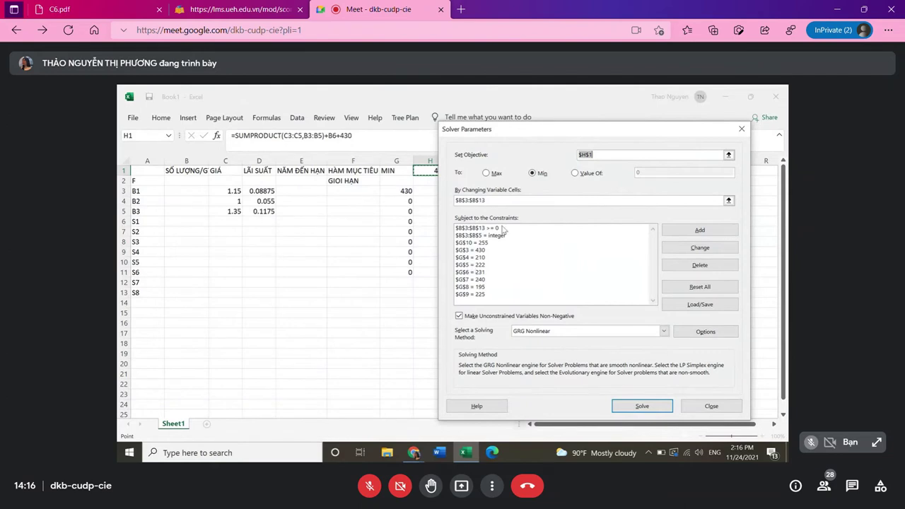
pyautogui.click(651, 405)
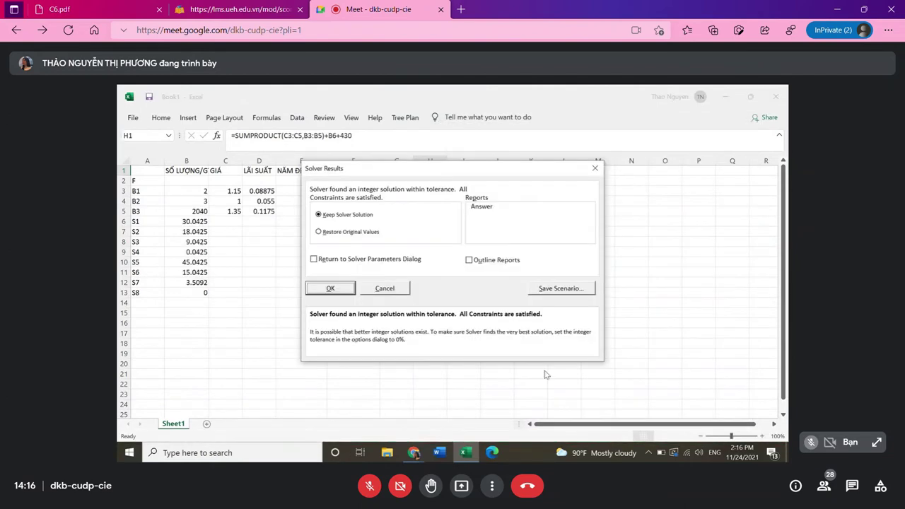
pyautogui.click(341, 290)
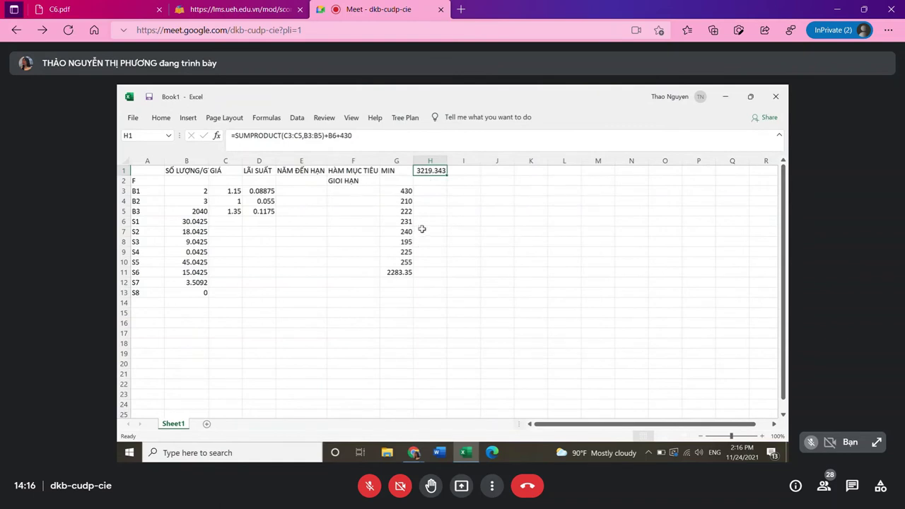
# Check the G3 formula, and change the G4 formula to =SUMPRODUCT(D3:D5,B3:B5)+B6
pyautogui.click(398, 191)
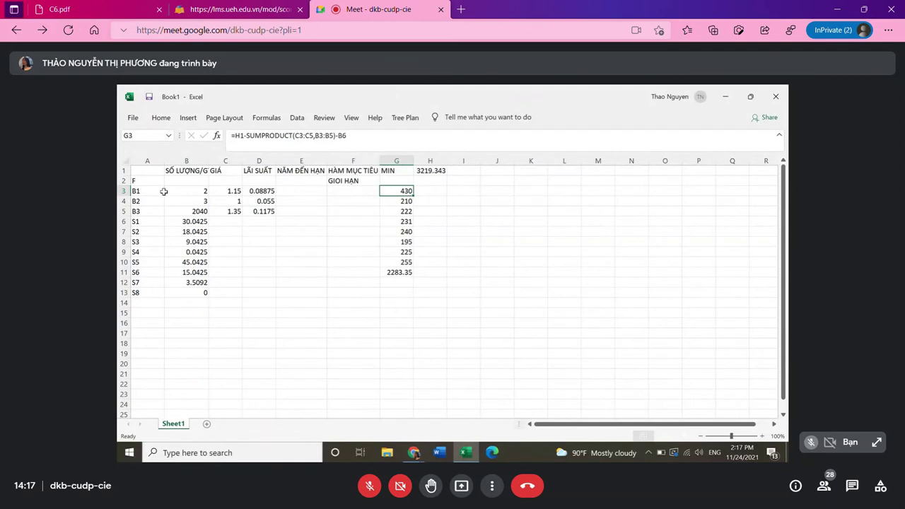
pyautogui.click(395, 202)
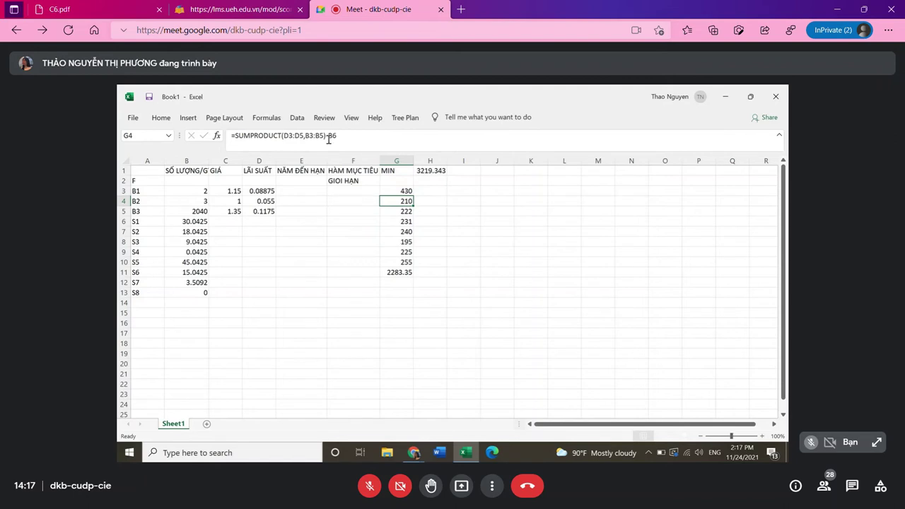
pyautogui.click(235, 138)
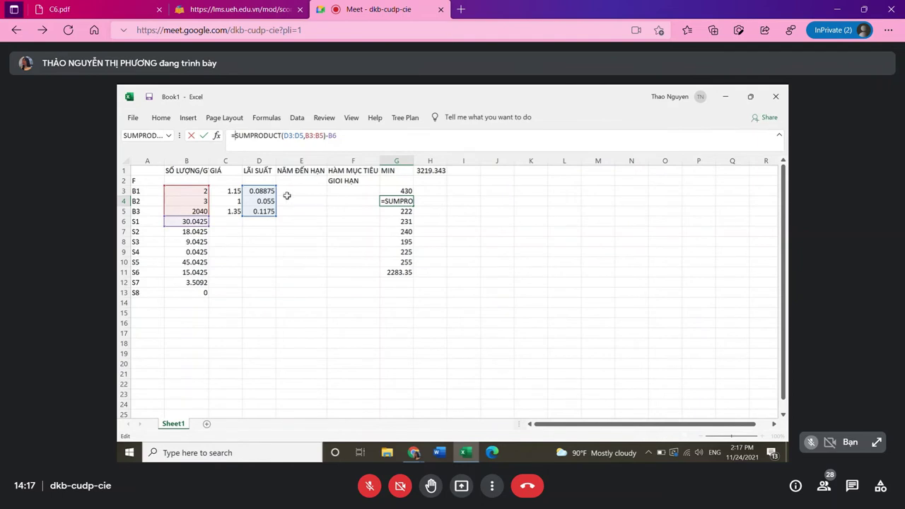
pyautogui.click(339, 137)
pyautogui.moveTo(340, 137); pyautogui.dragTo(329, 141)
pyautogui.press('BackSpace')
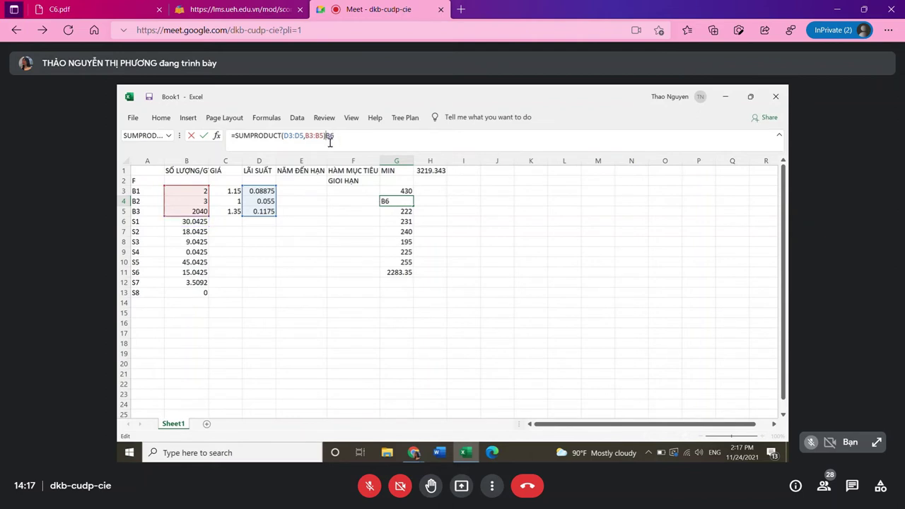
pyautogui.write('+')
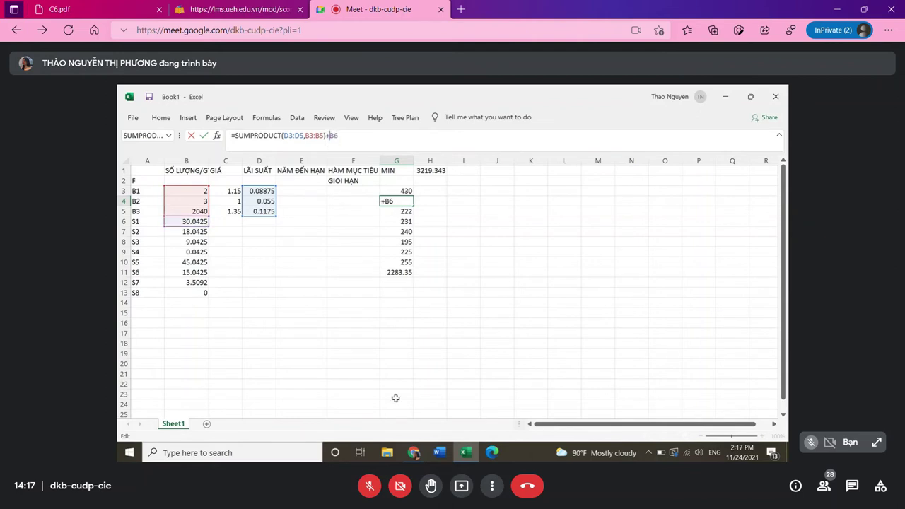
# Switch to the Google Meet call and stop presenting the screen
pyautogui.click(415, 453)
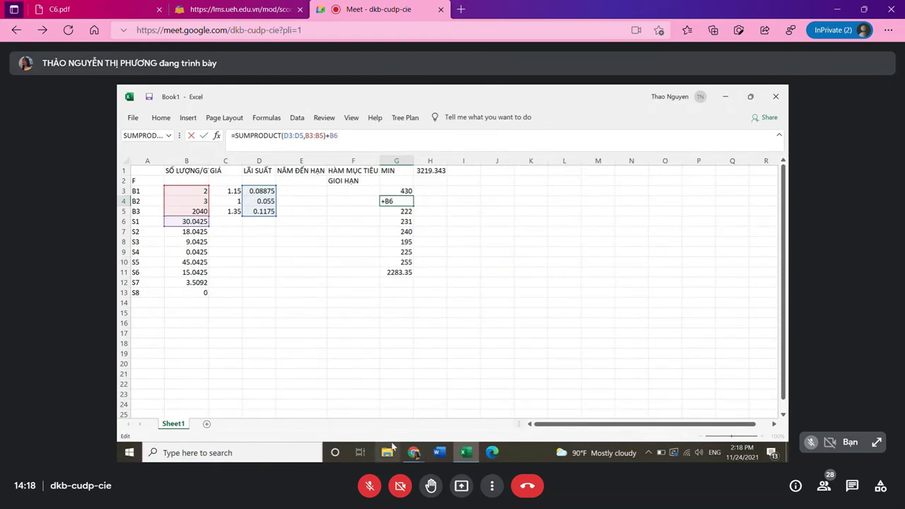
pyautogui.click(413, 453)
pyautogui.click(357, 403)
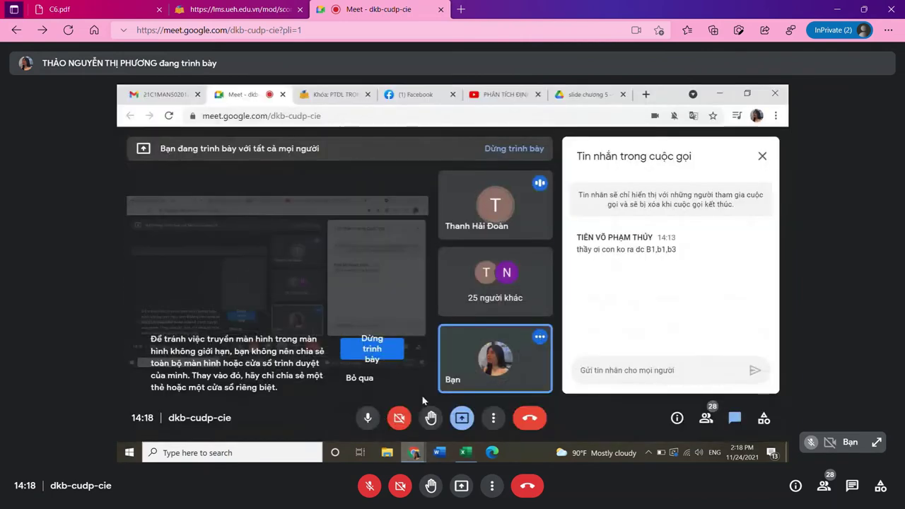
pyautogui.click(371, 349)
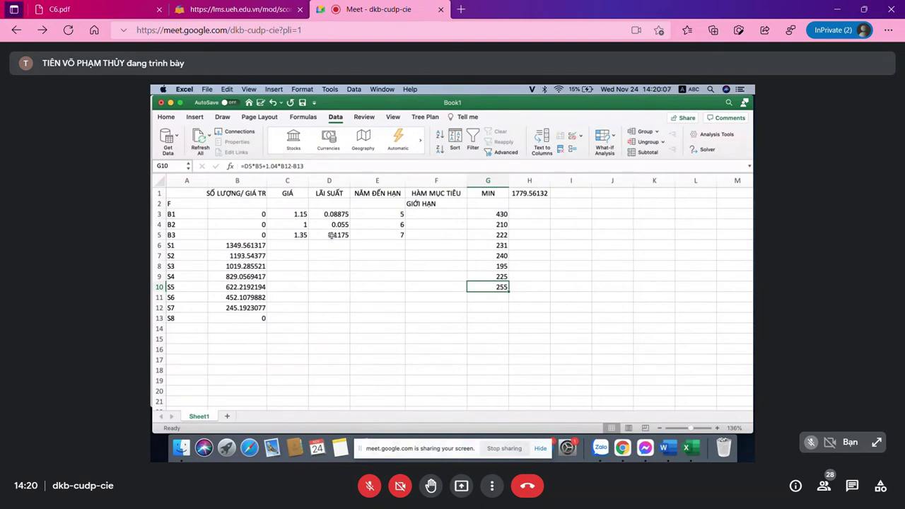
# Change the constraint formula in G10 to =1.1175*B5+1.04*B12-B13
pyautogui.doubleClick(501, 287)
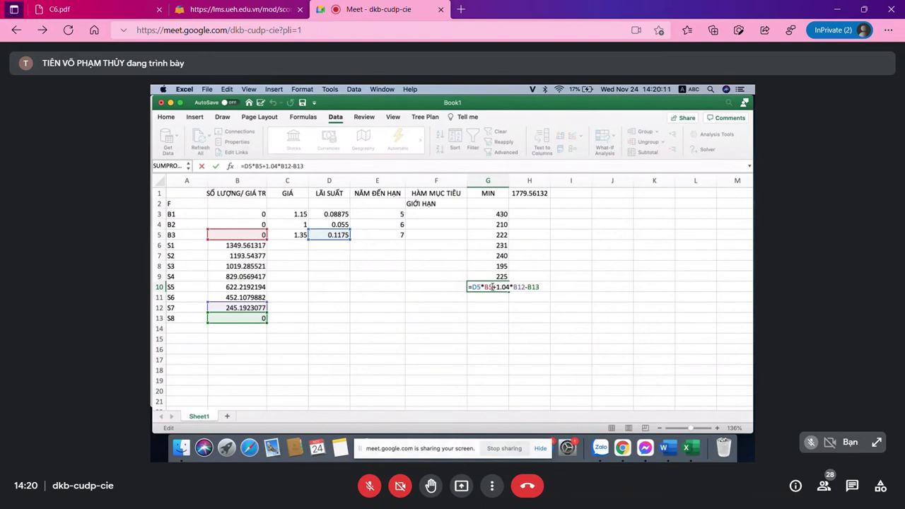
pyautogui.press('BackSpace')
pyautogui.press('BackSpace')
pyautogui.press('BackSpace')
pyautogui.press('BackSpace')
pyautogui.press('BackSpace')
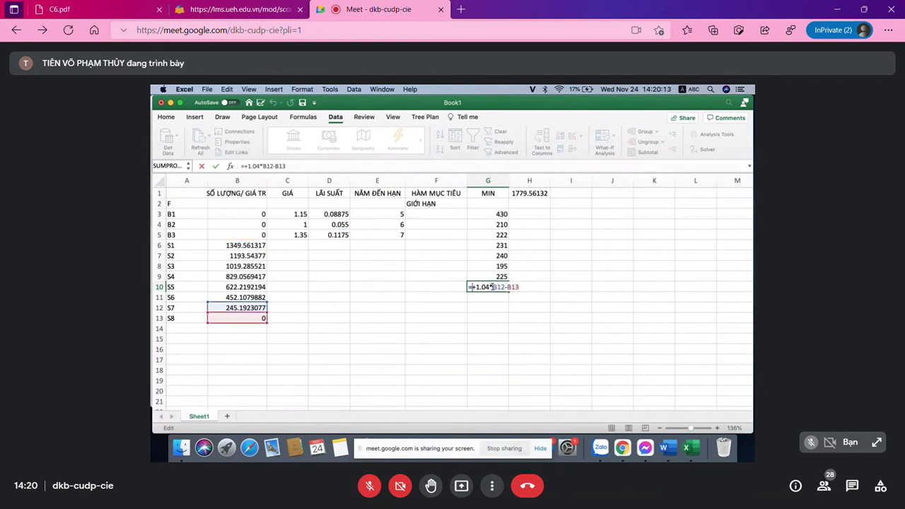
pyautogui.write('1.1175*')
pyautogui.click(245, 235)
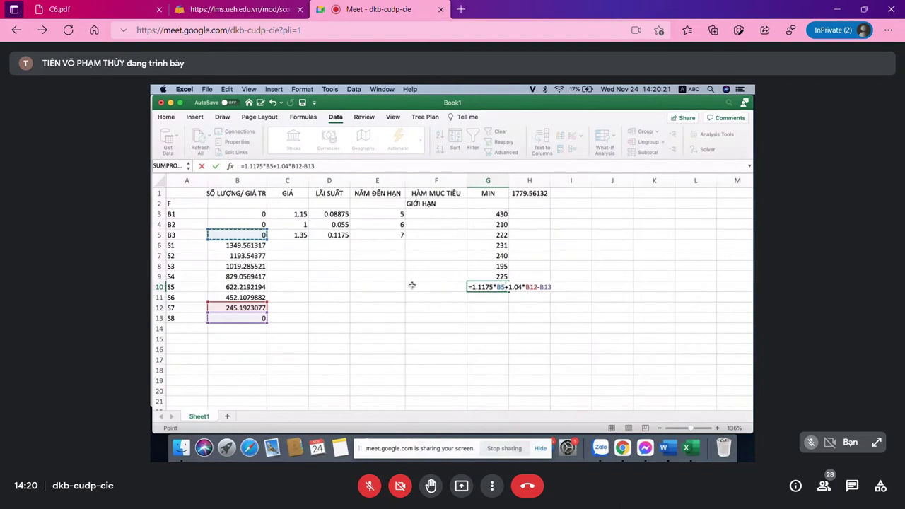
pyautogui.click(527, 299)
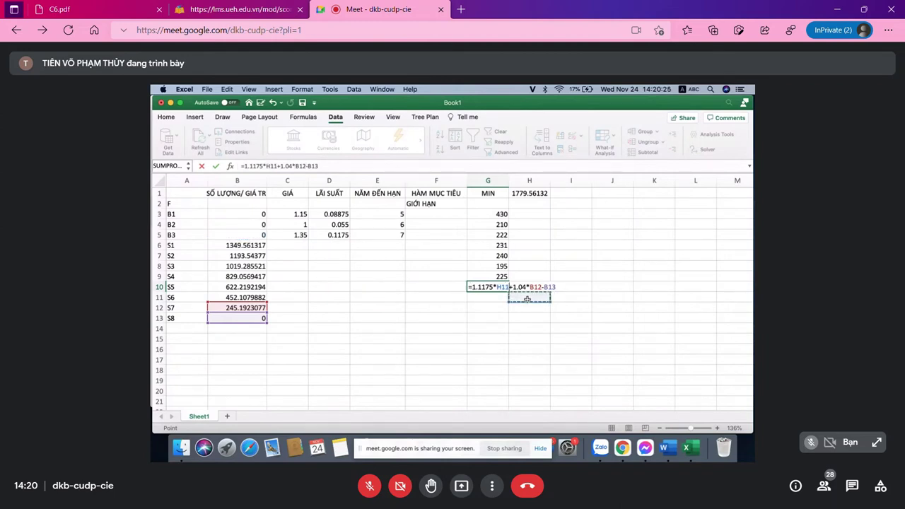
pyautogui.click(248, 236)
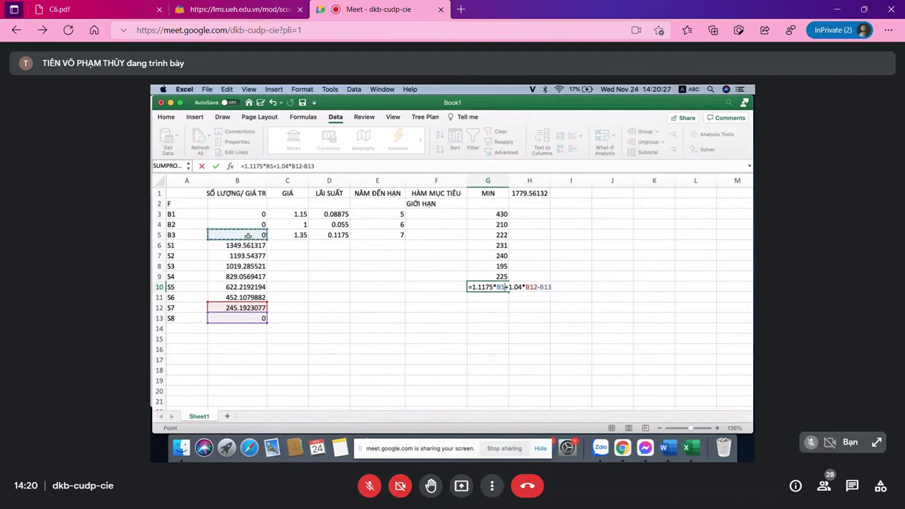
pyautogui.press('Return')
# Clear the variable values in B3:B13 and check the constraint formulas in G9 and G10
pyautogui.moveTo(248, 211); pyautogui.dragTo(252, 317)
pyautogui.press('Delete')
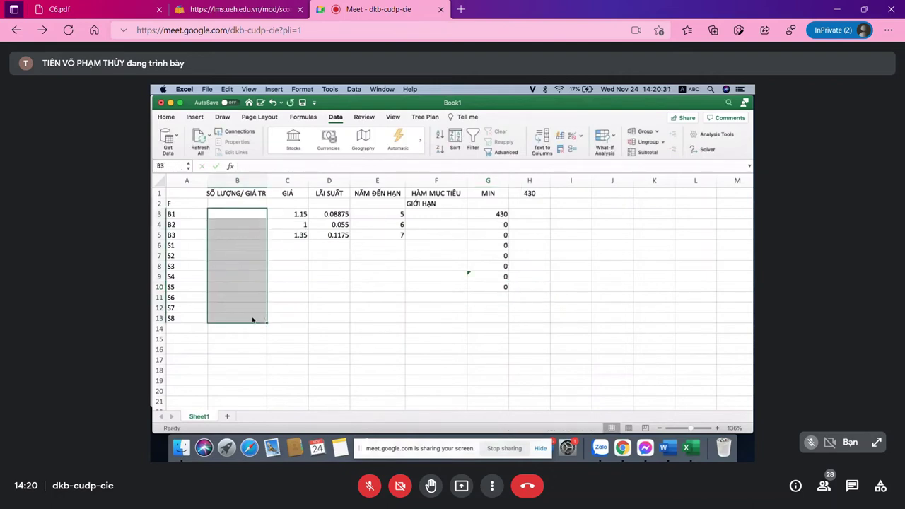
pyautogui.click(495, 277)
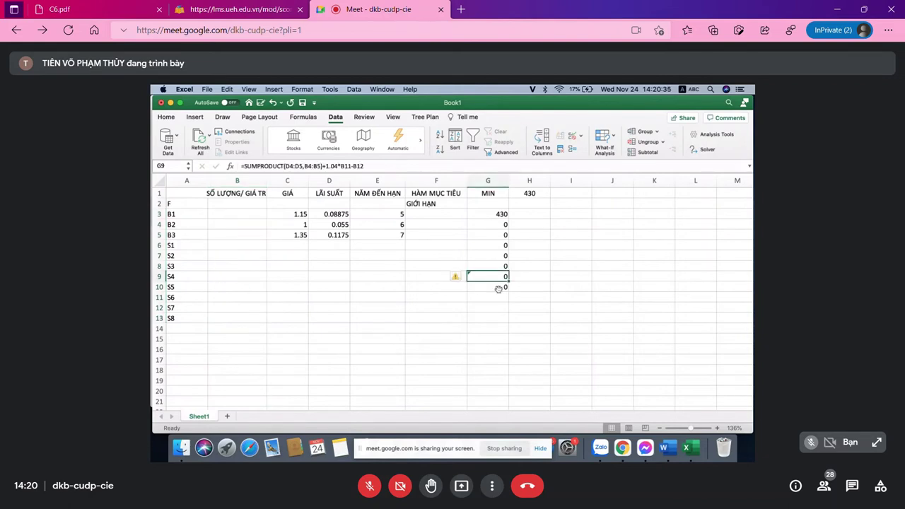
pyautogui.click(499, 287)
pyautogui.doubleClick(498, 289)
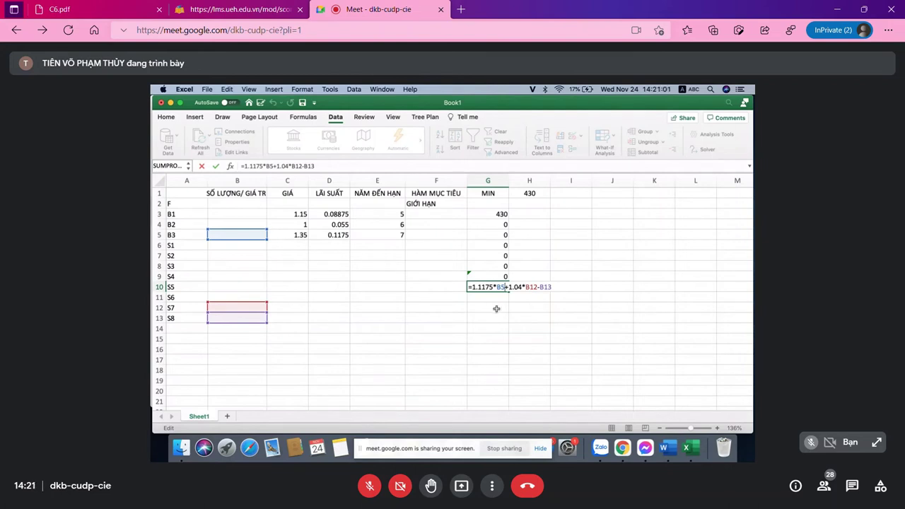
pyautogui.press('Return')
# Examine the objective formula in H1 and the constraint formulas in G7 through G10
pyautogui.click(528, 193)
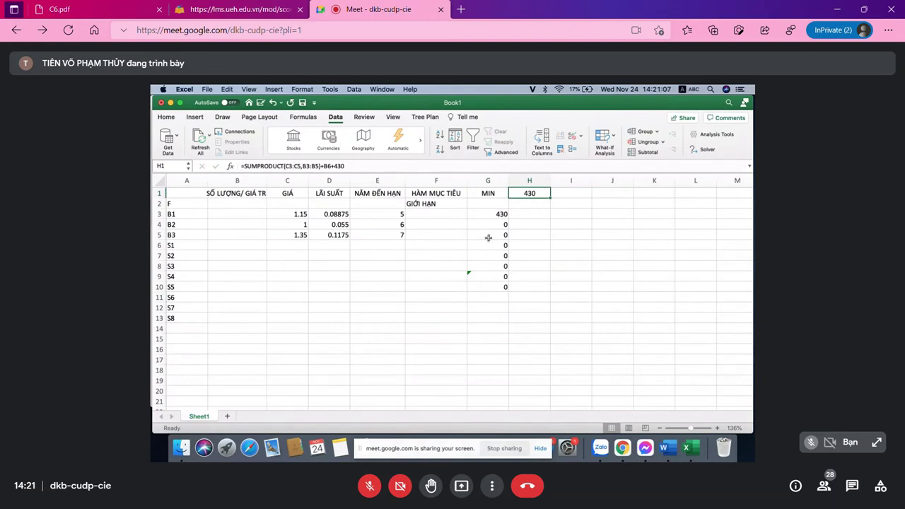
pyautogui.click(491, 258)
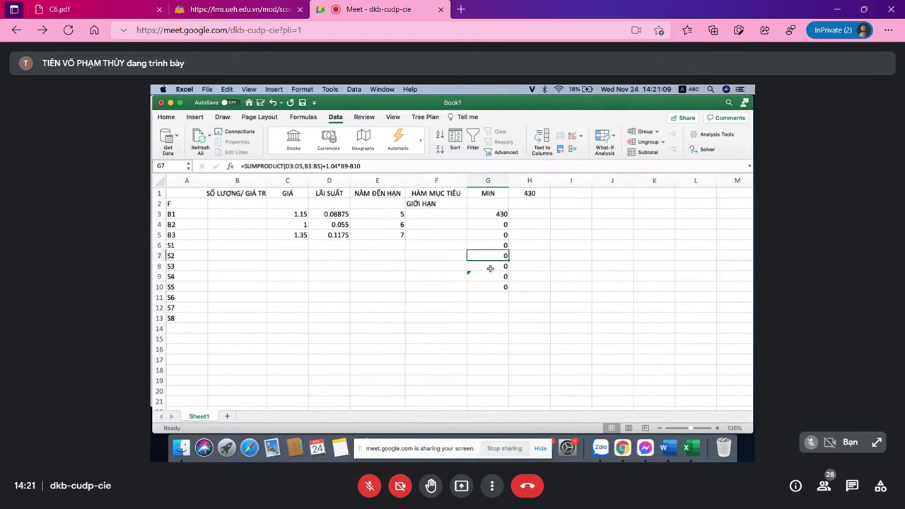
pyautogui.click(490, 269)
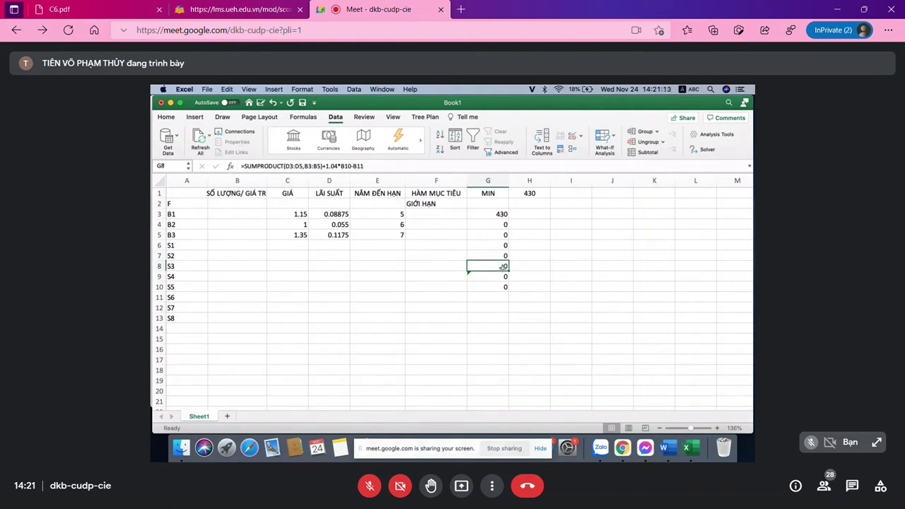
pyautogui.press('Down')
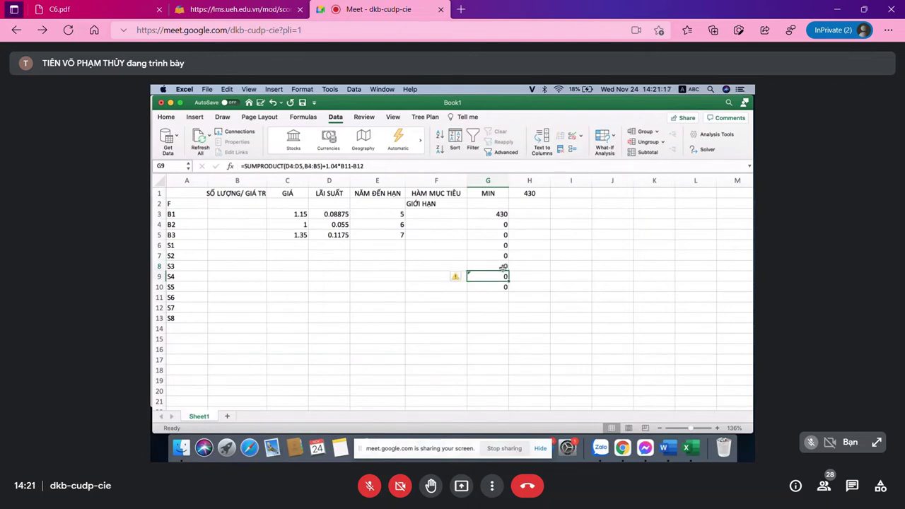
pyautogui.press('Down')
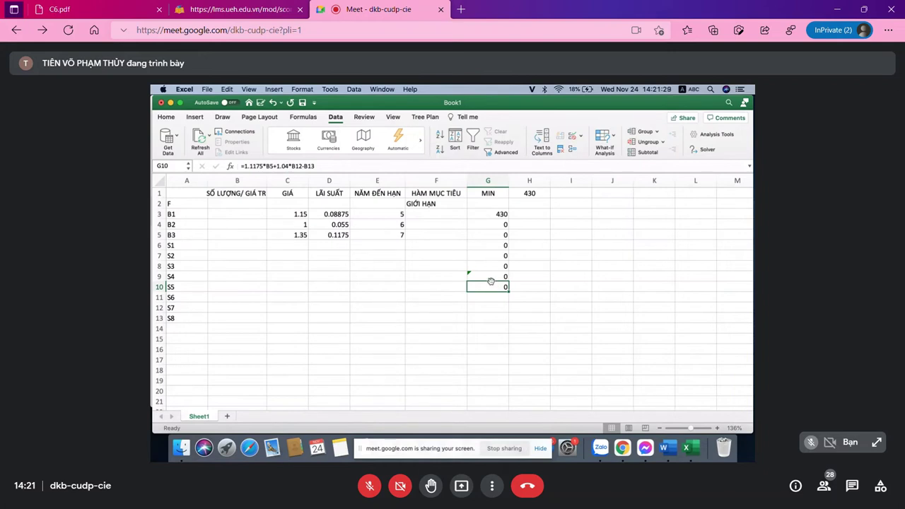
# Replace the constraint formula in G9 with =1.055*B4+0.1175*B5+1.04*B11-B12
pyautogui.click(491, 276)
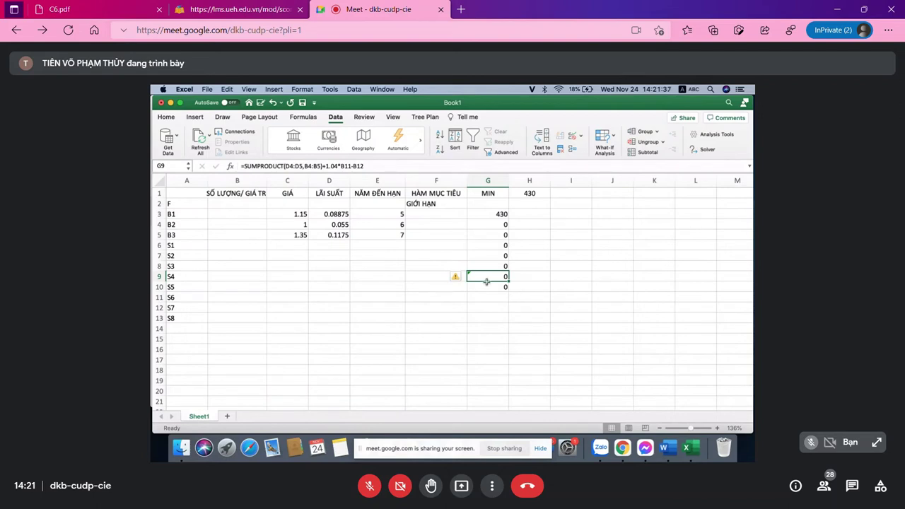
pyautogui.doubleClick(486, 277)
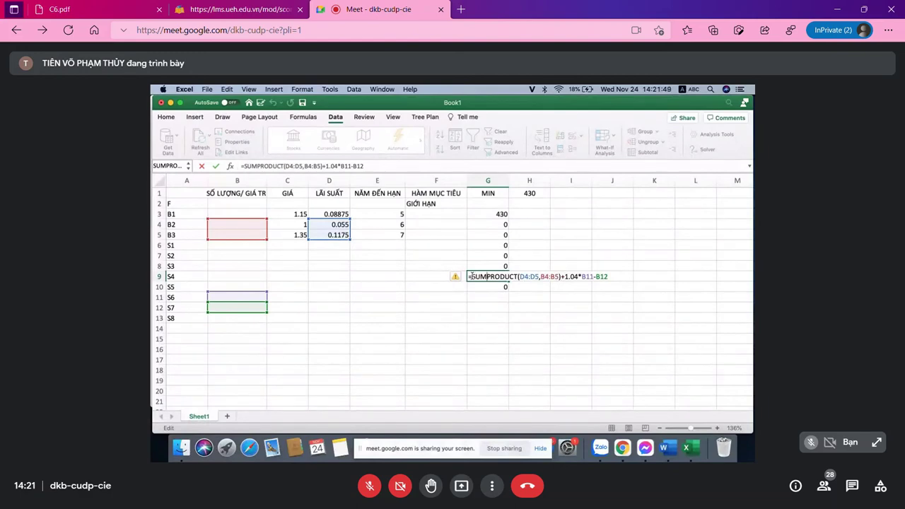
pyautogui.moveTo(470, 276); pyautogui.dragTo(608, 276)
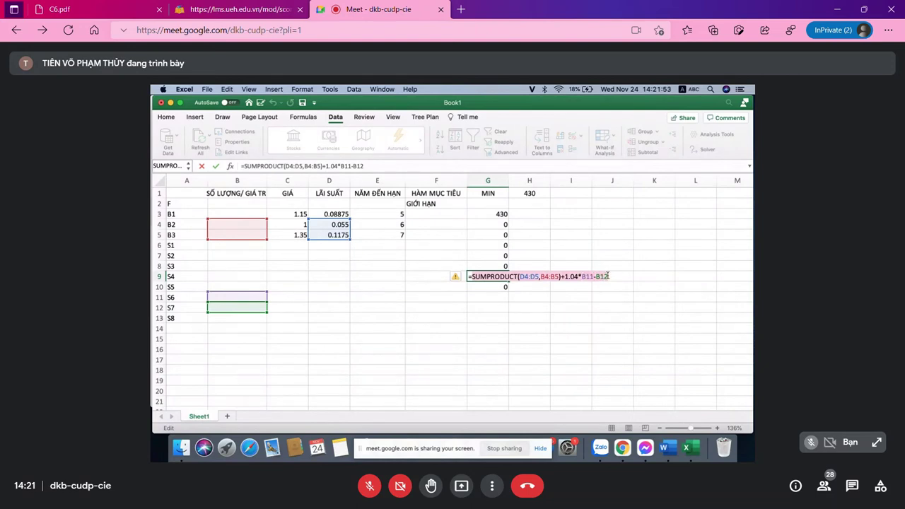
pyautogui.write('=1')
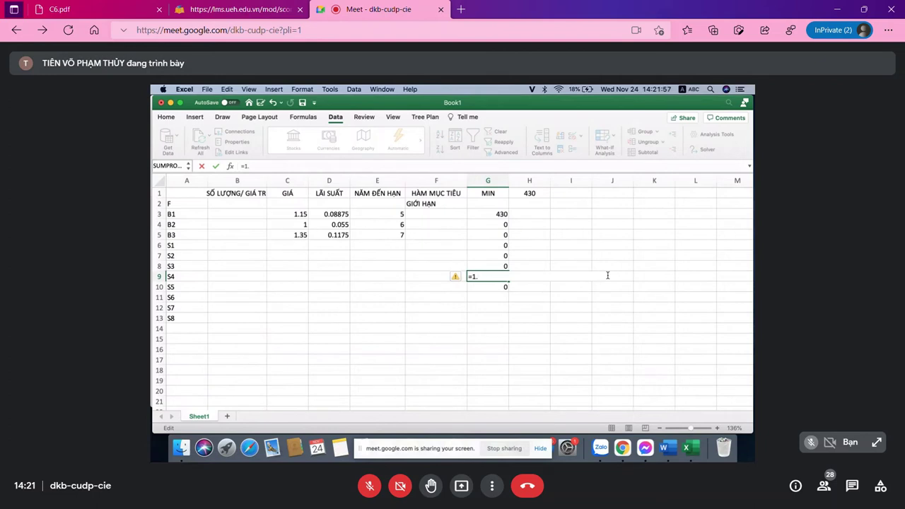
pyautogui.write('.055*')
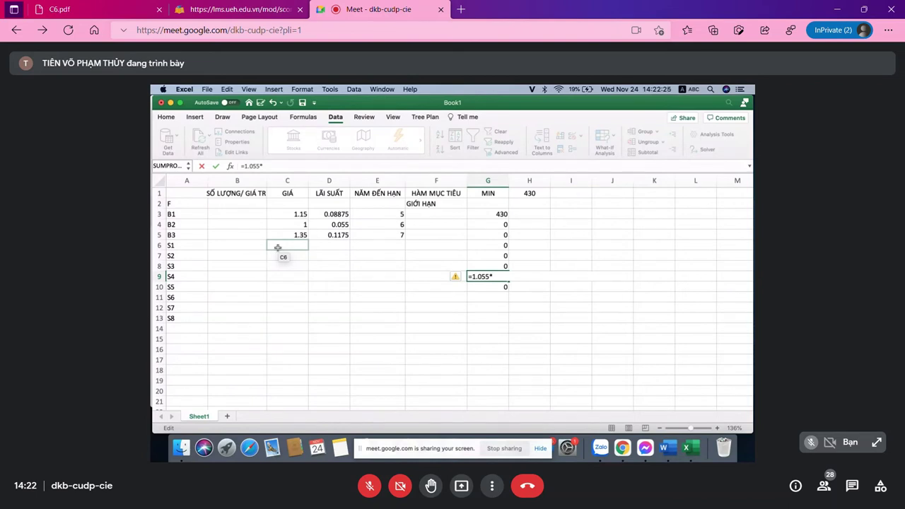
pyautogui.click(236, 228)
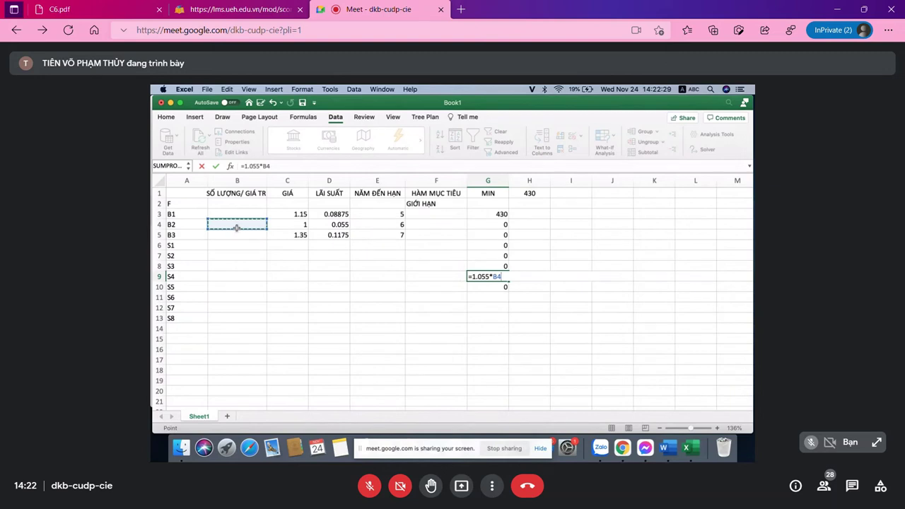
pyautogui.write('+0/')
pyautogui.press('BackSpace')
pyautogui.write('.117')
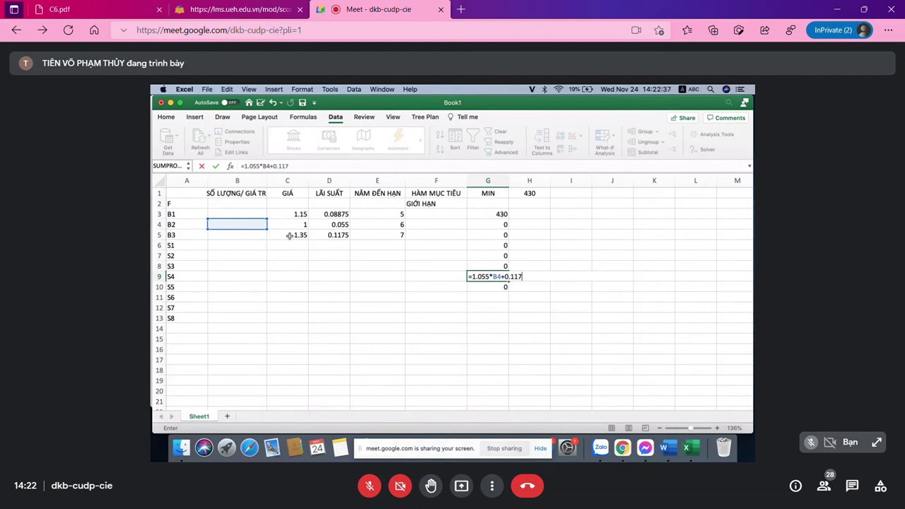
pyautogui.write('5*')
pyautogui.click(247, 234)
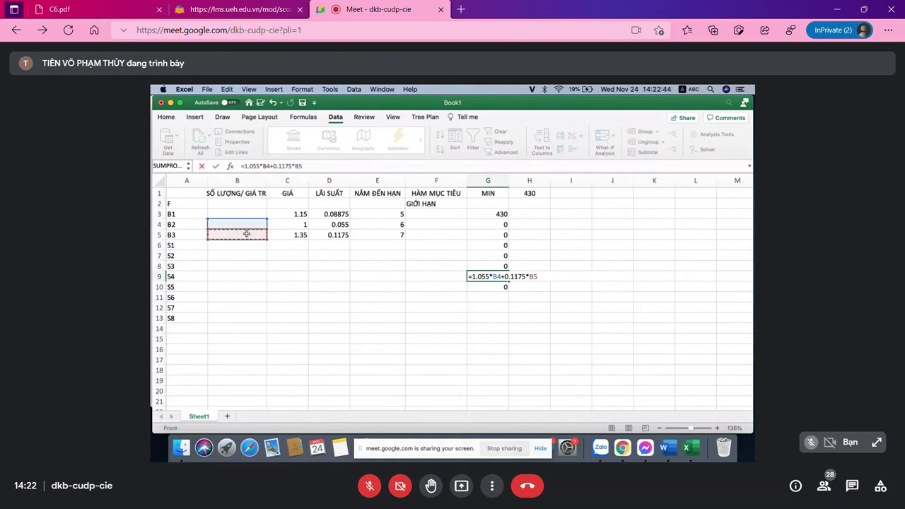
pyautogui.write('+1.04*')
pyautogui.click(228, 297)
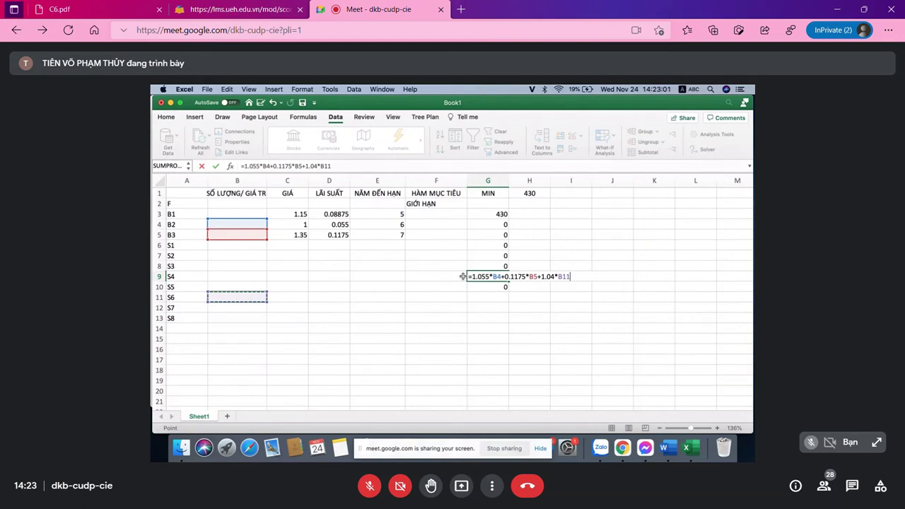
pyautogui.write('=')
pyautogui.press('BackSpace')
pyautogui.write('-')
pyautogui.click(242, 308)
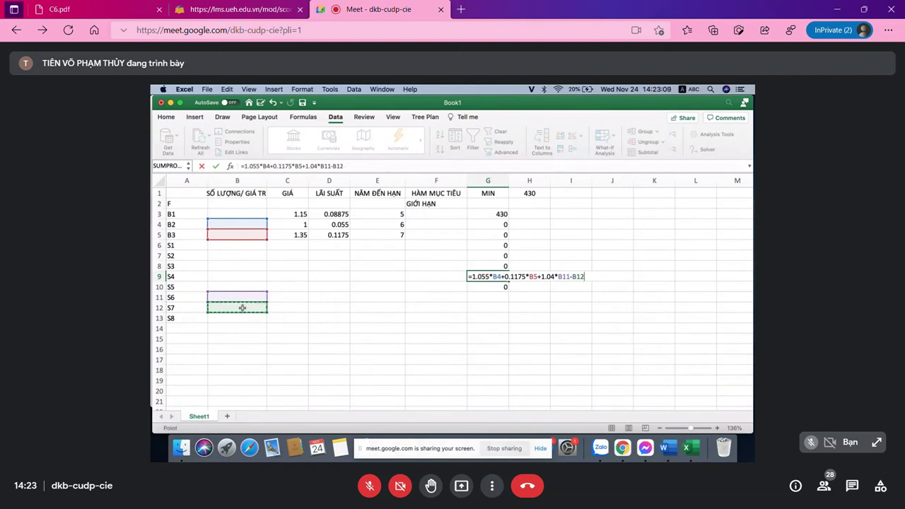
pyautogui.press('Return')
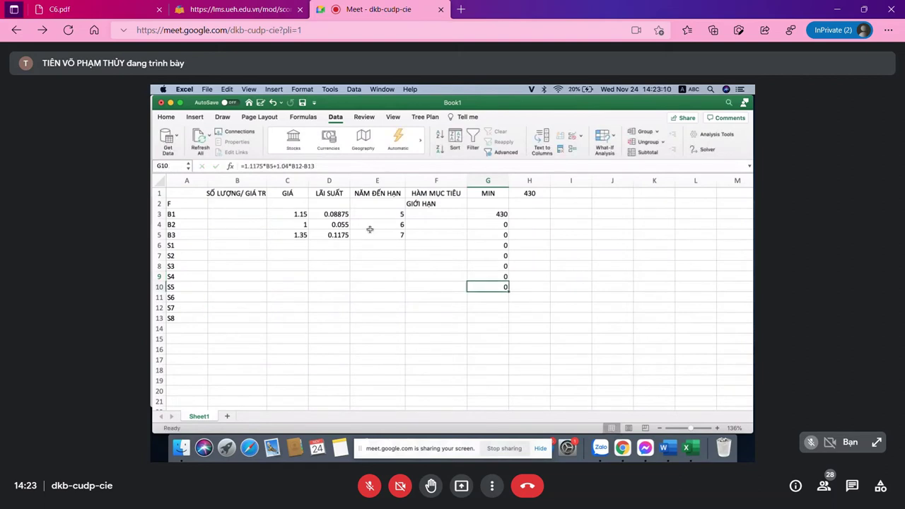
# Replace the SUMPRODUCT term in G8 so the constraint formula reads =1.08875*B3+0.55*B4+0.1175*B5+1.04*B10-B11
pyautogui.click(532, 193)
pyautogui.click(485, 266)
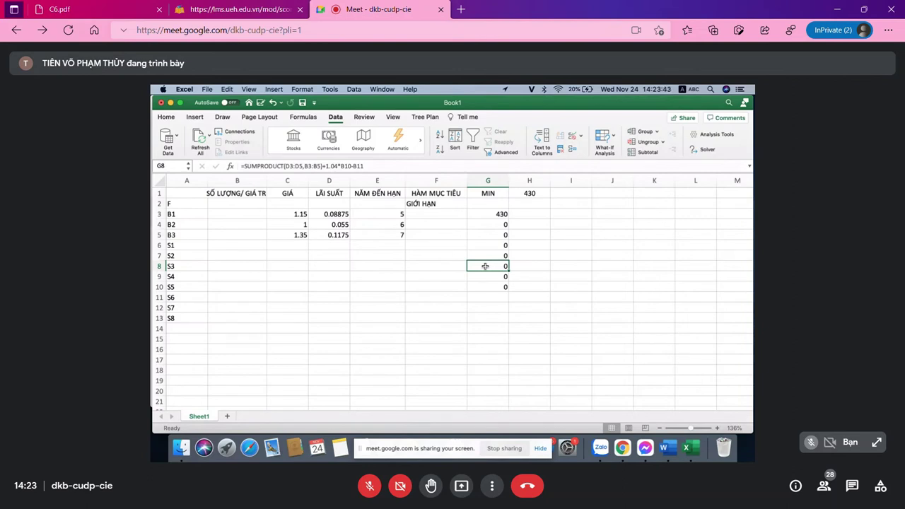
pyautogui.doubleClick(485, 266)
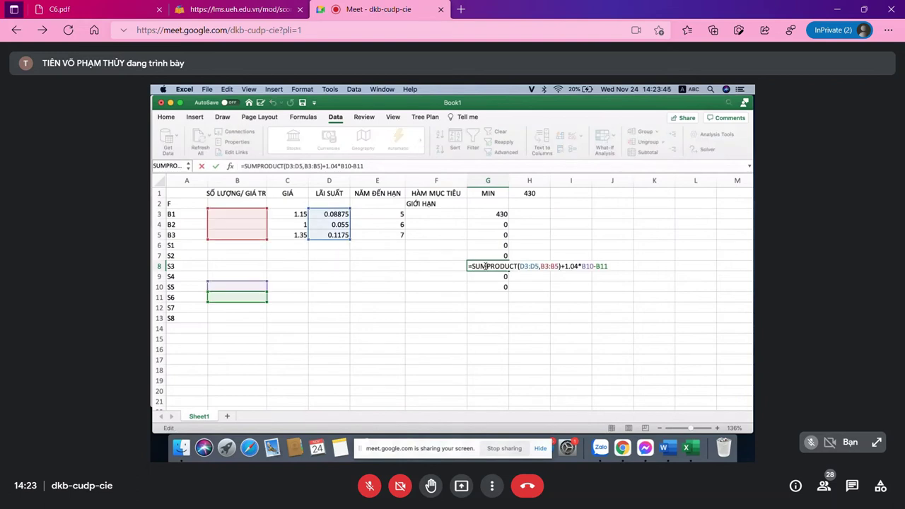
pyautogui.click(561, 265)
pyautogui.press('BackSpace')
pyautogui.press('BackSpace')
pyautogui.press('BackSpace')
pyautogui.press('BackSpace')
pyautogui.press('BackSpace')
pyautogui.press('BackSpace')
pyautogui.press('BackSpace')
pyautogui.press('BackSpace')
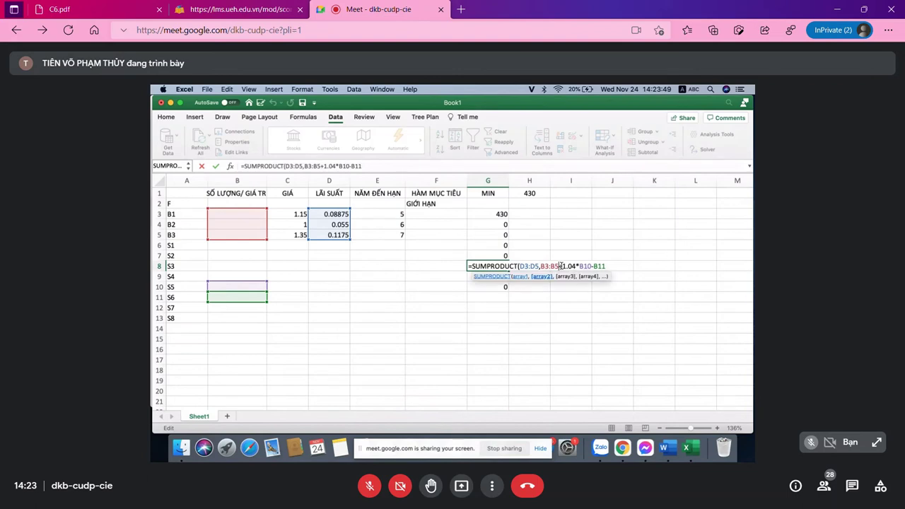
pyautogui.press('BackSpace')
pyautogui.press('BackSpace')
pyautogui.press('BackSpace')
pyautogui.press('BackSpace')
pyautogui.press('BackSpace')
pyautogui.press('BackSpace')
pyautogui.press('BackSpace')
pyautogui.press('BackSpace')
pyautogui.press('BackSpace')
pyautogui.press('BackSpace')
pyautogui.press('BackSpace')
pyautogui.press('BackSpace')
pyautogui.press('BackSpace')
pyautogui.press('BackSpace')
pyautogui.press('BackSpace')
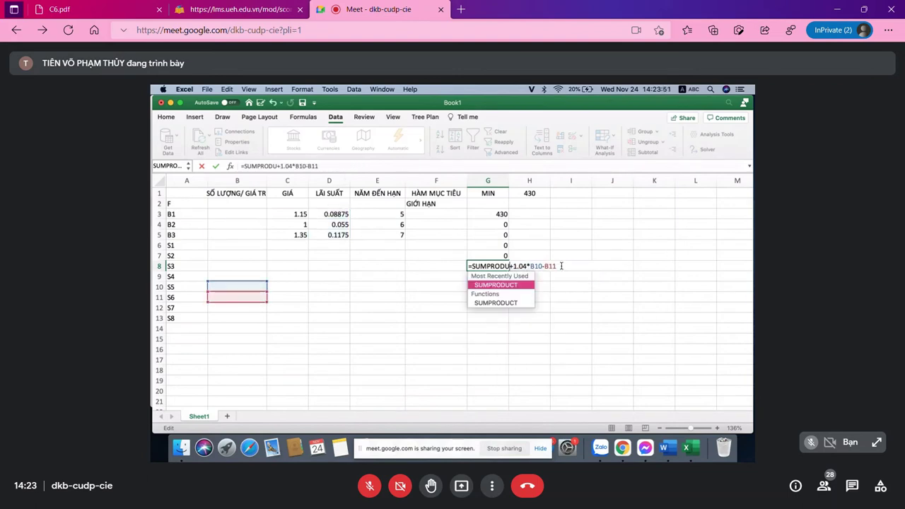
pyautogui.write('1.0887')
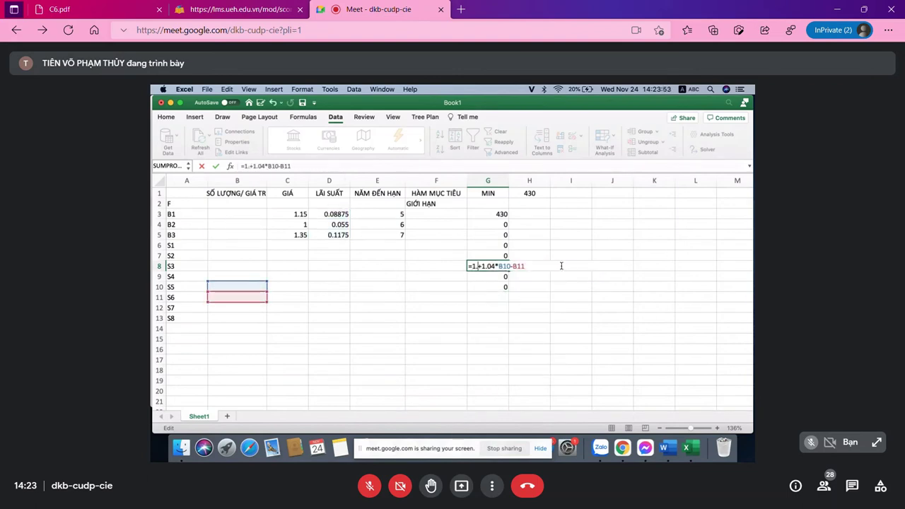
pyautogui.write('5')
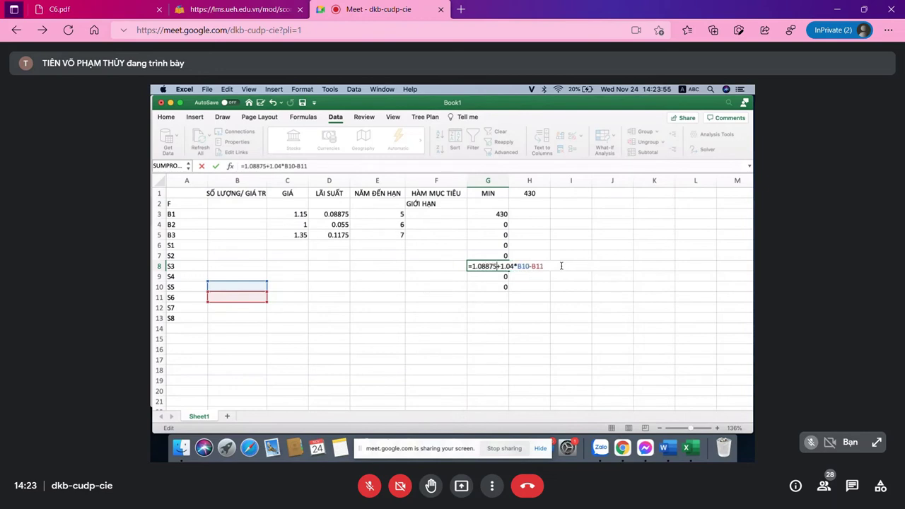
pyautogui.write('*')
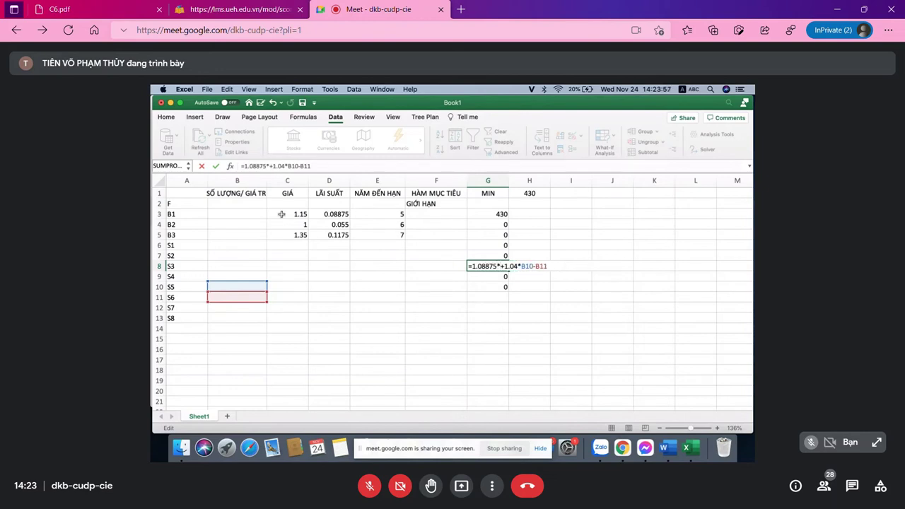
pyautogui.click(240, 214)
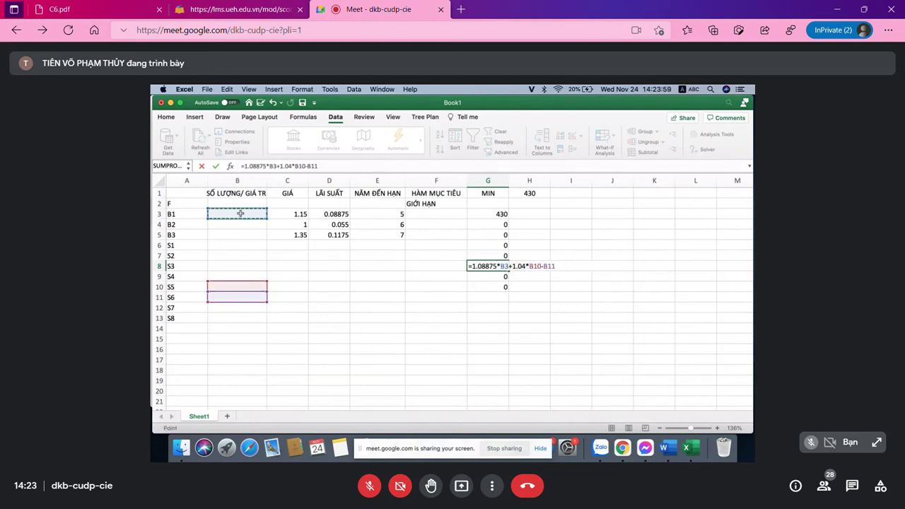
pyautogui.write('+')
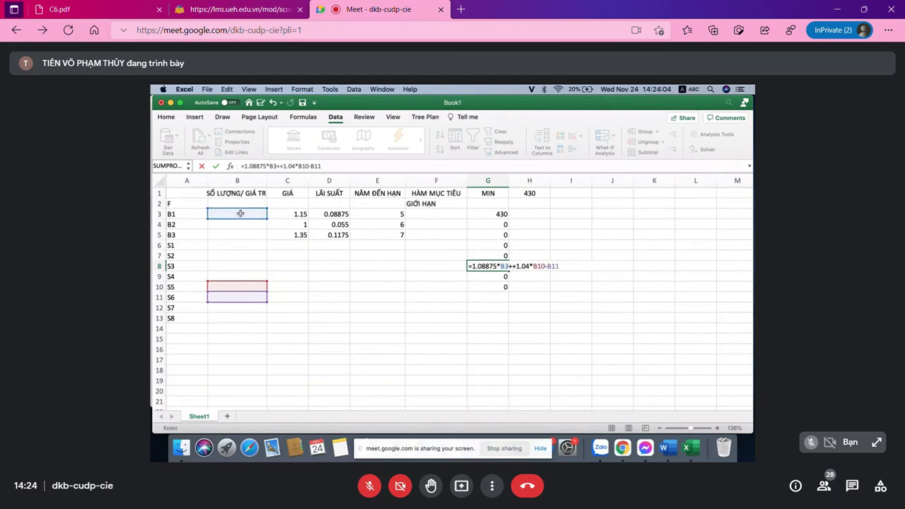
pyautogui.write('1')
pyautogui.press('BackSpace')
pyautogui.write('0.55*')
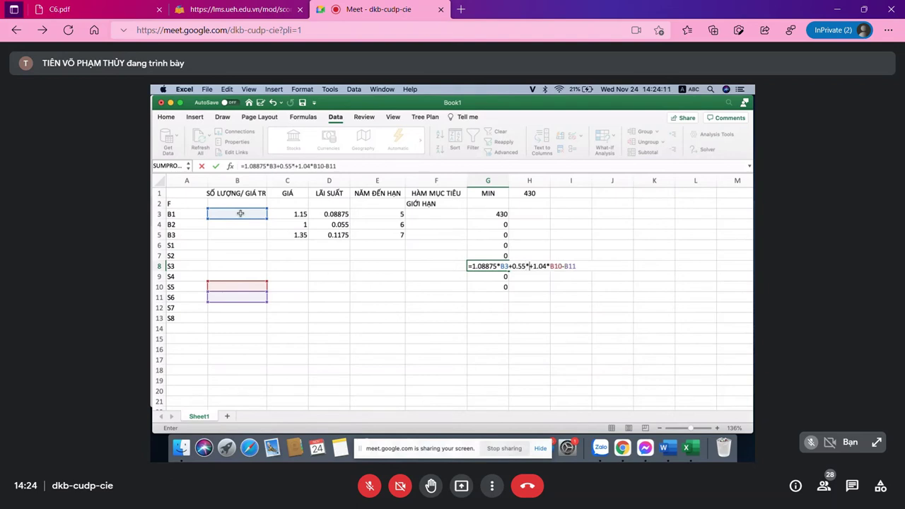
pyautogui.click(225, 225)
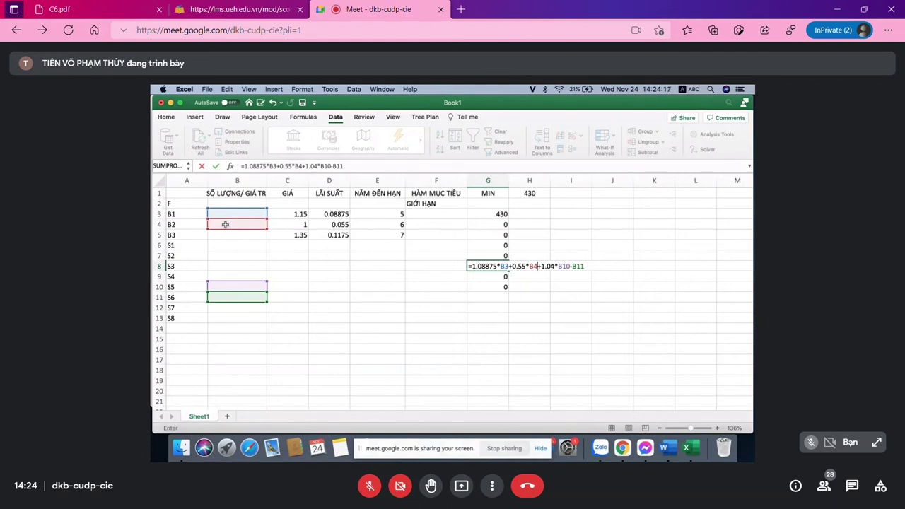
pyautogui.write('+0.1175')
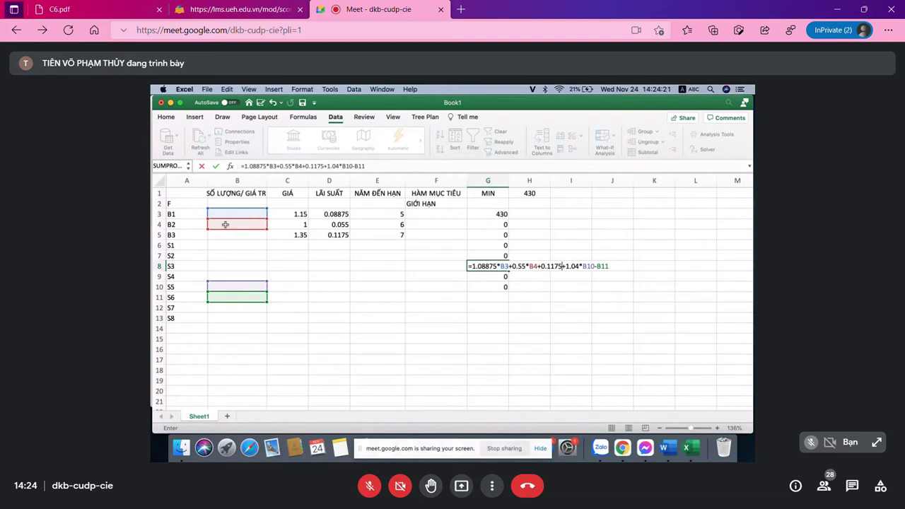
pyautogui.write('*')
pyautogui.click(223, 235)
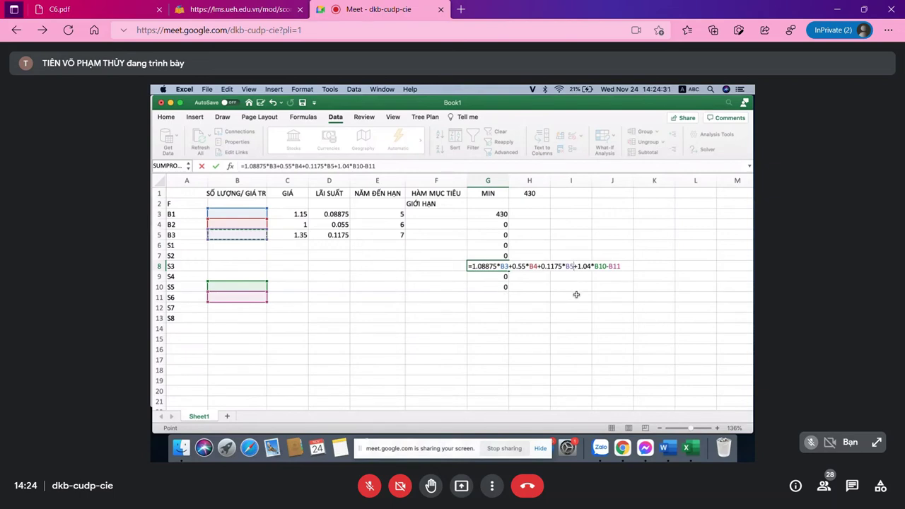
pyautogui.press('Return')
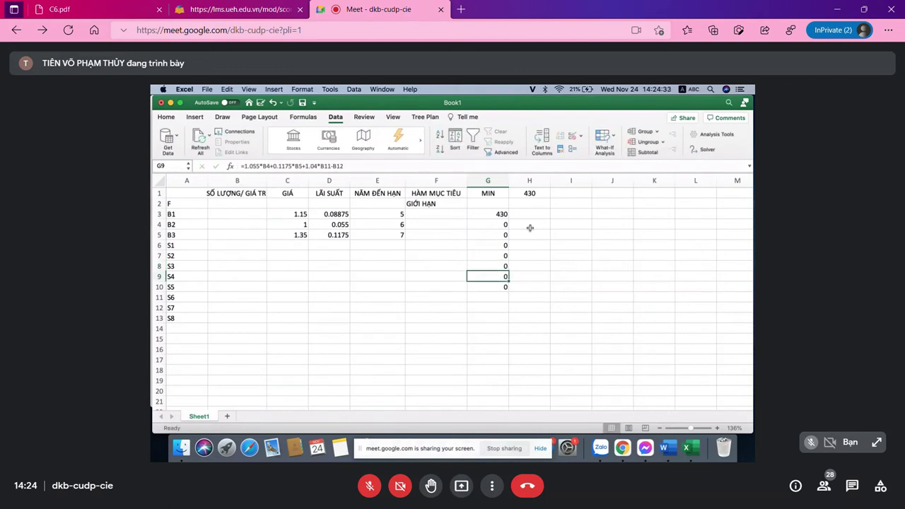
# Run Solver with the existing constraints to minimize H1 by changing cells B3:B13
pyautogui.click(520, 194)
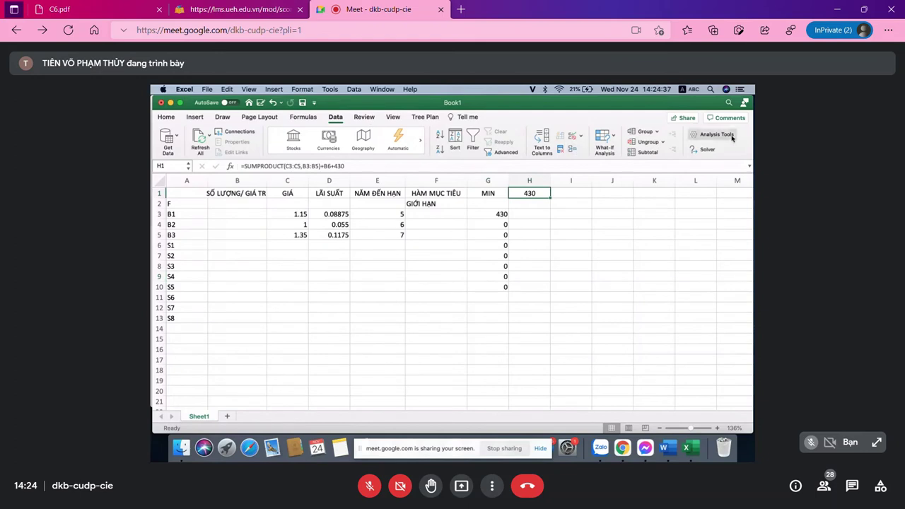
pyautogui.click(707, 151)
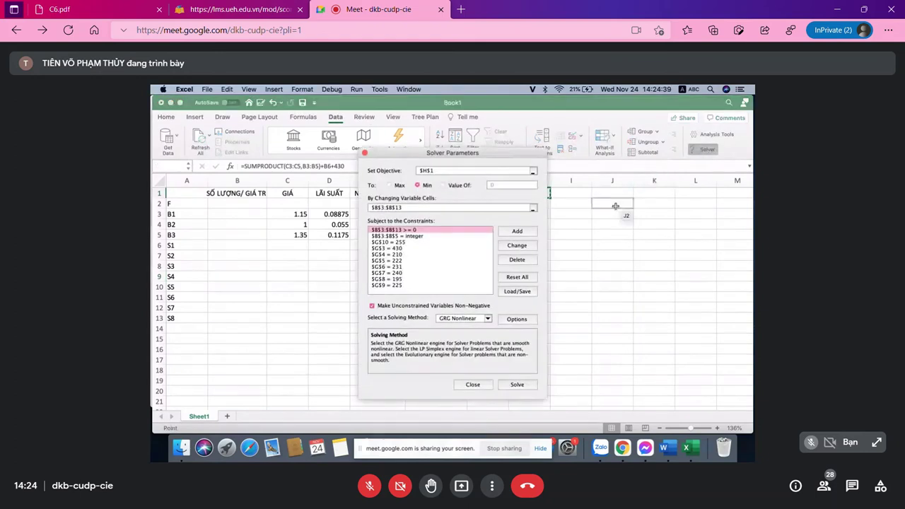
pyautogui.click(506, 386)
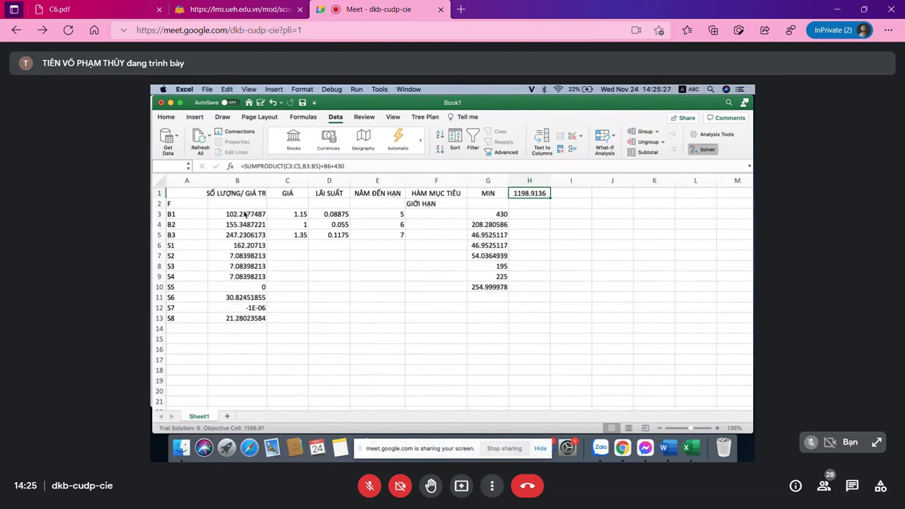
# Hide the screen-sharing notice and switch to the Google Meet call window
pyautogui.click(541, 448)
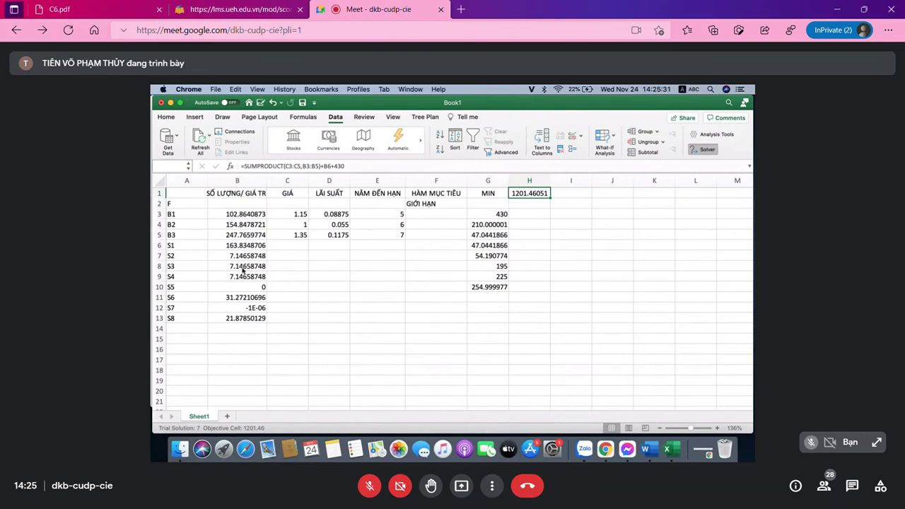
pyautogui.click(247, 311)
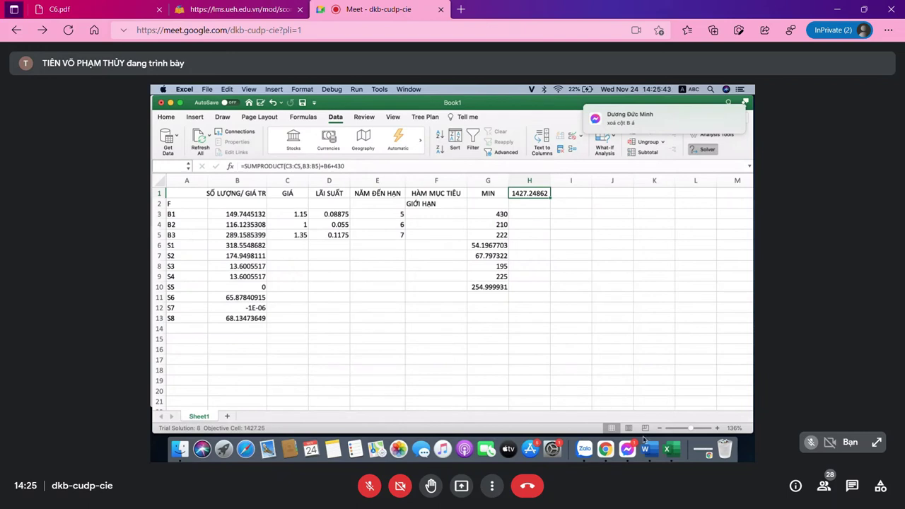
pyautogui.click(601, 440)
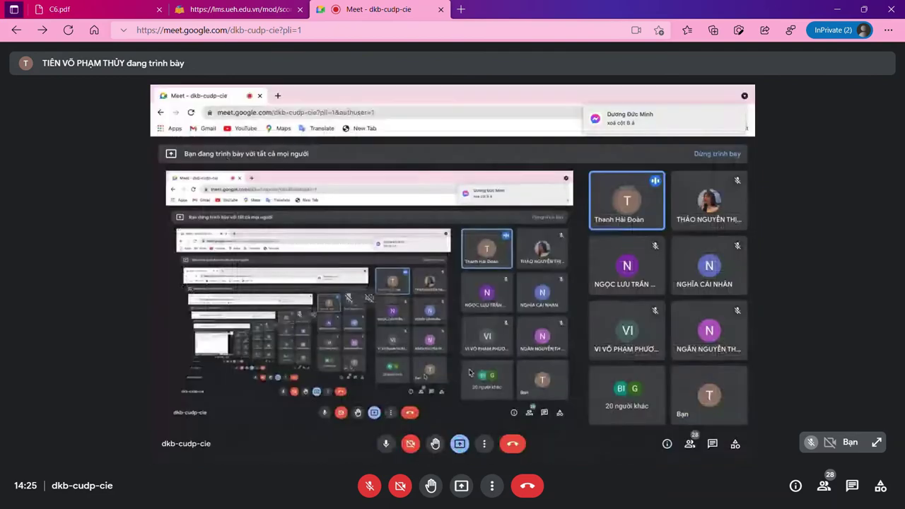